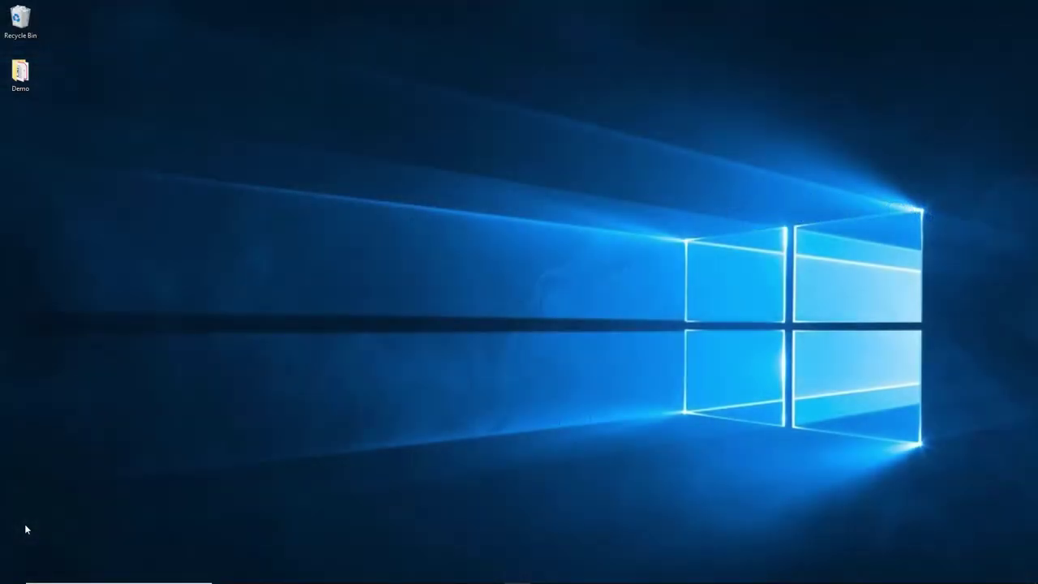
Step: Open the Narrator settings directly from the desktop and close the window again
key("super+ctrl+n")
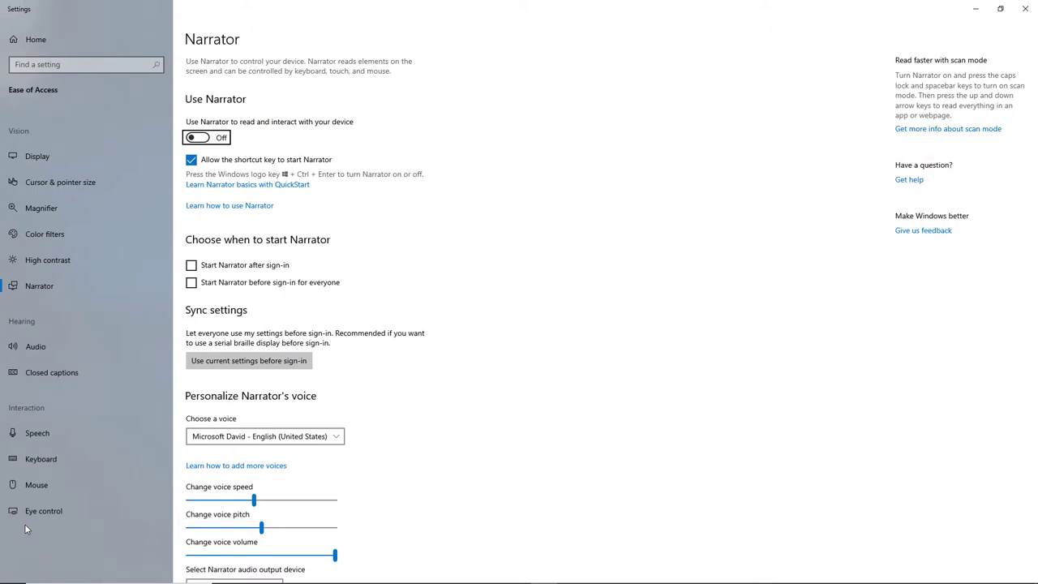
key("alt+F4")
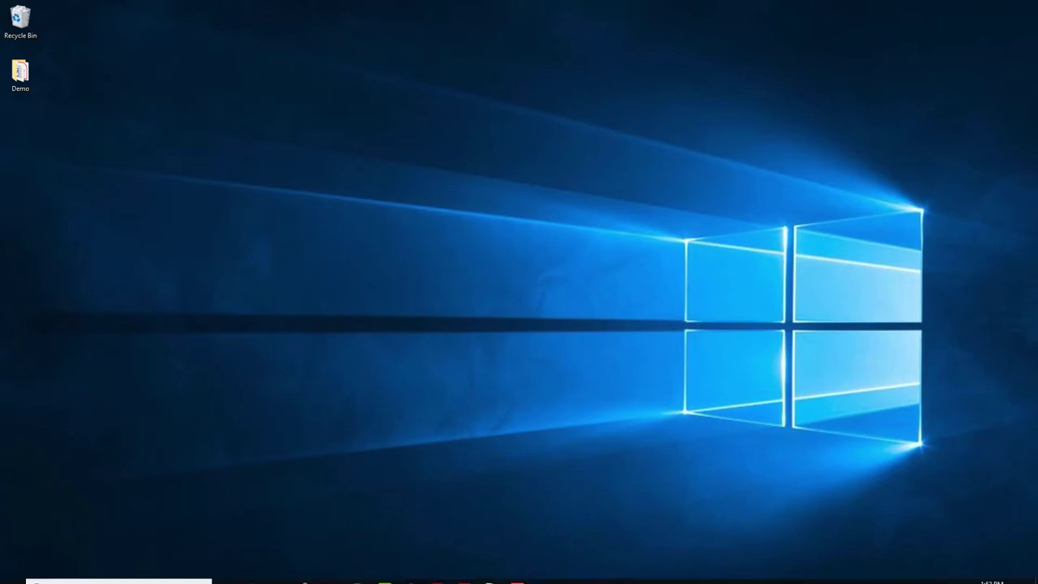
Step: Open the Narrator page in the Ease of Access category of Windows Settings
left_click(13, 574)
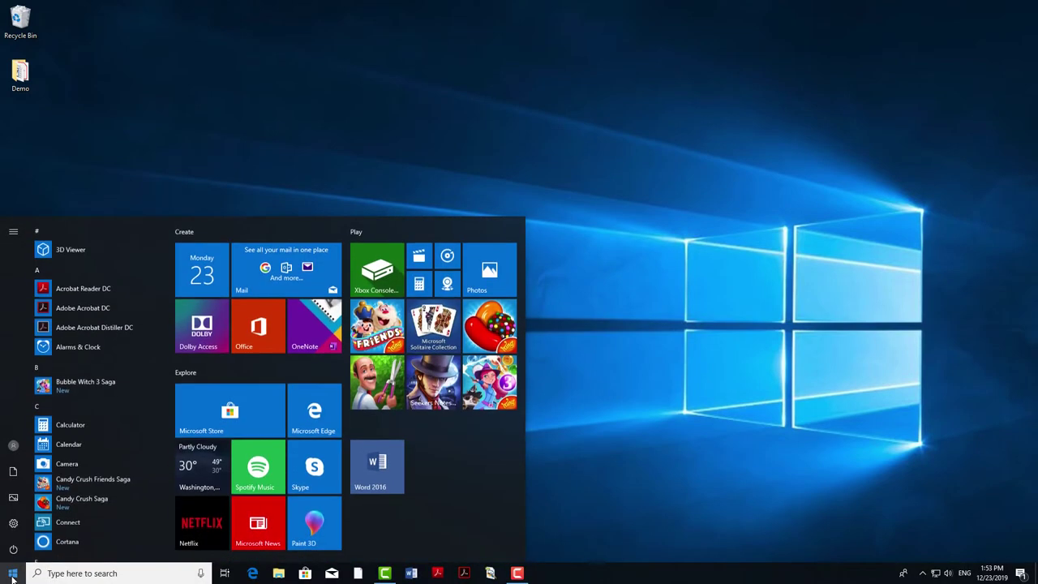
left_click(14, 523)
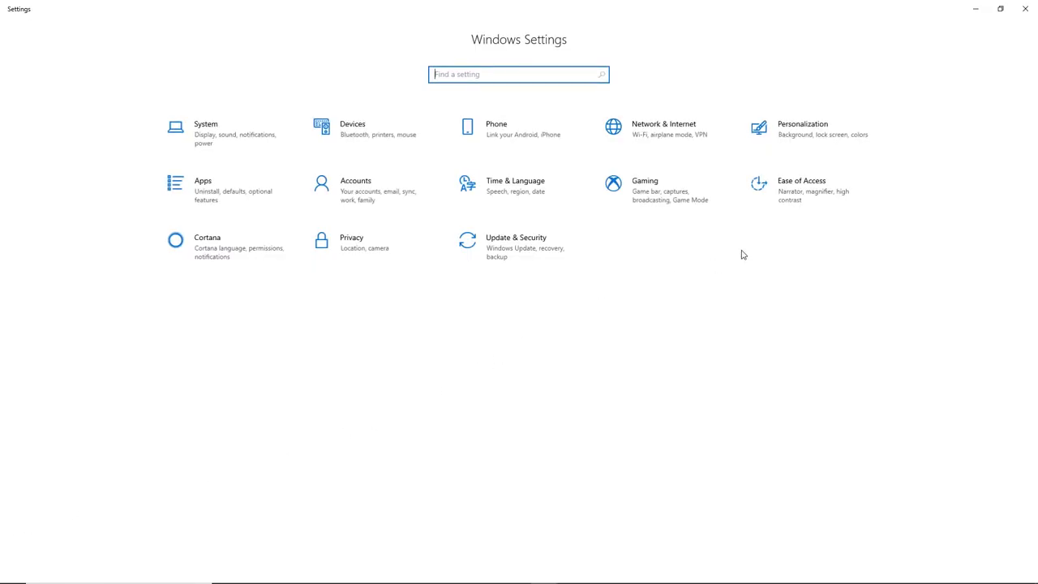
left_click(792, 197)
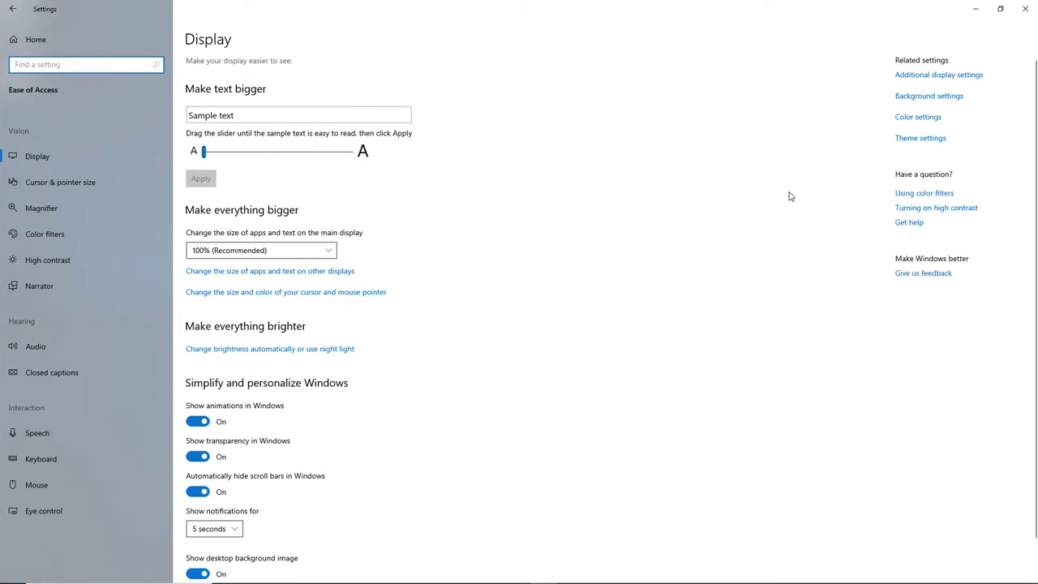
left_click(78, 288)
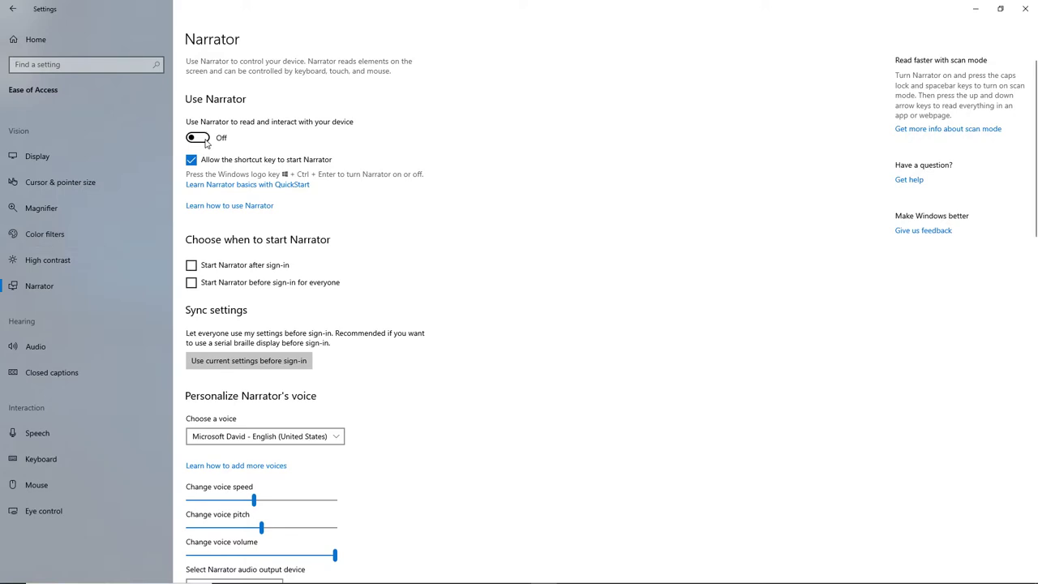
Step: Turn Narrator on, silence its reading of the QuickStart guide, and close the guide
left_click(206, 142)
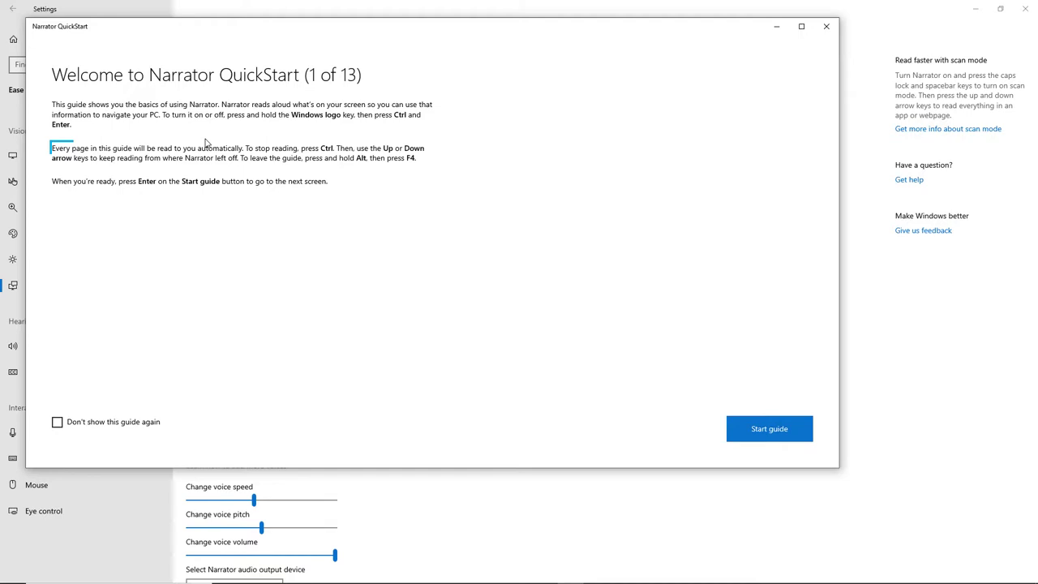
key("ctrl")
key("alt+F4")
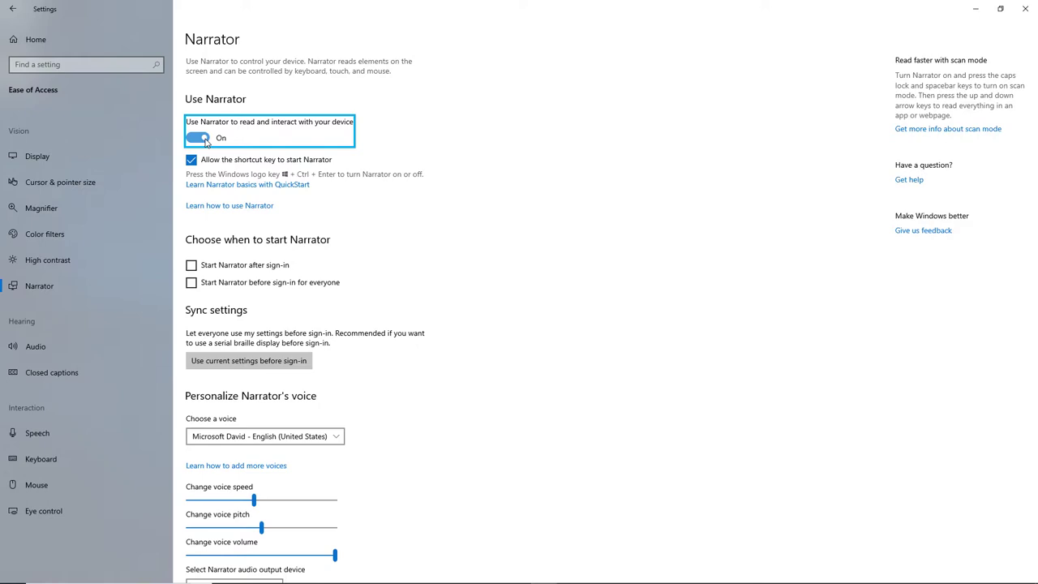
Step: Toggle Narrator's scan mode and read item by item down to the "Choose when to start Narrator" heading
key("Caps_Lock+space")
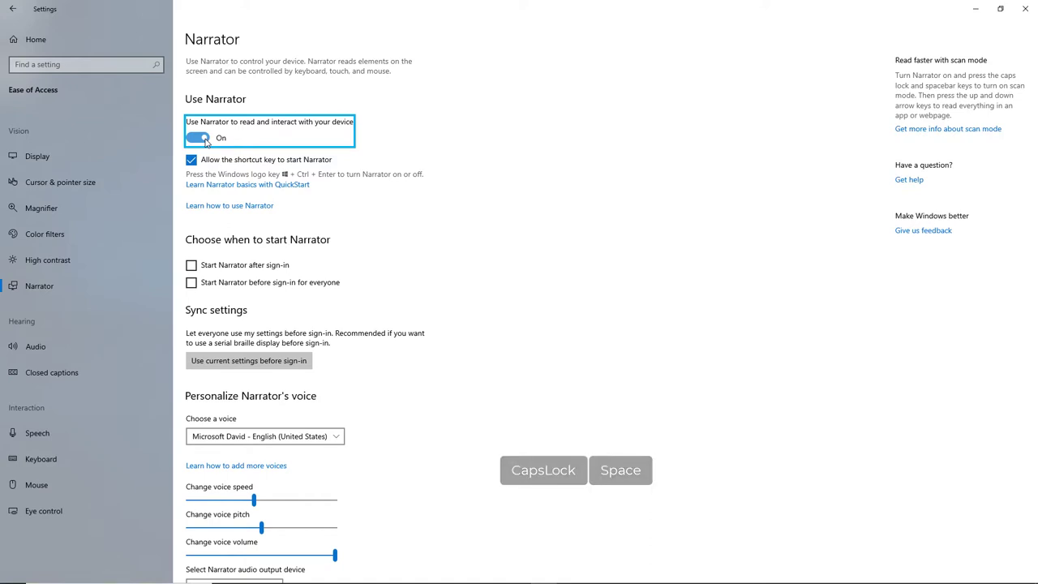
key("Caps_Lock+space")
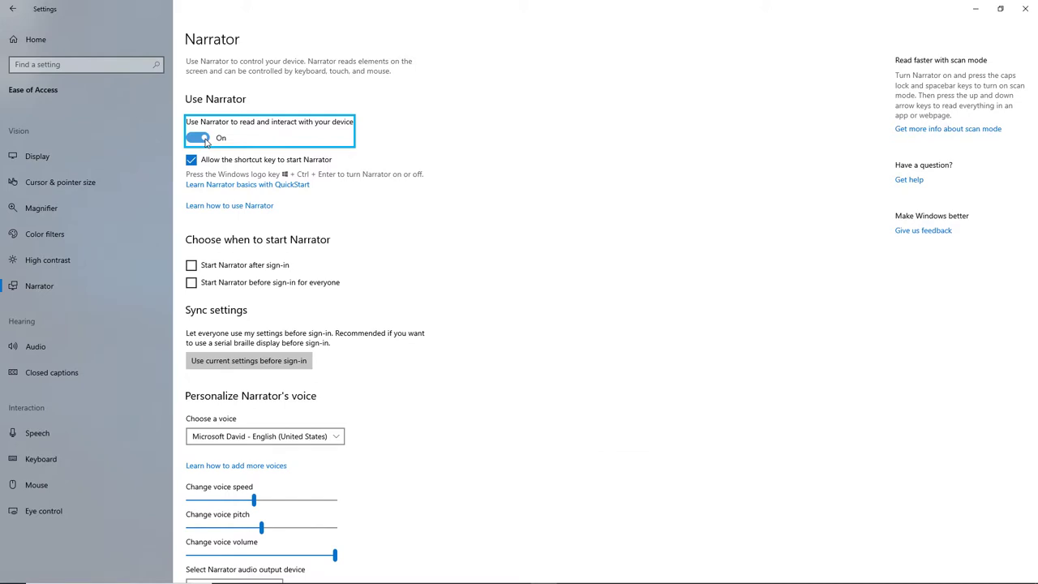
key("Down")
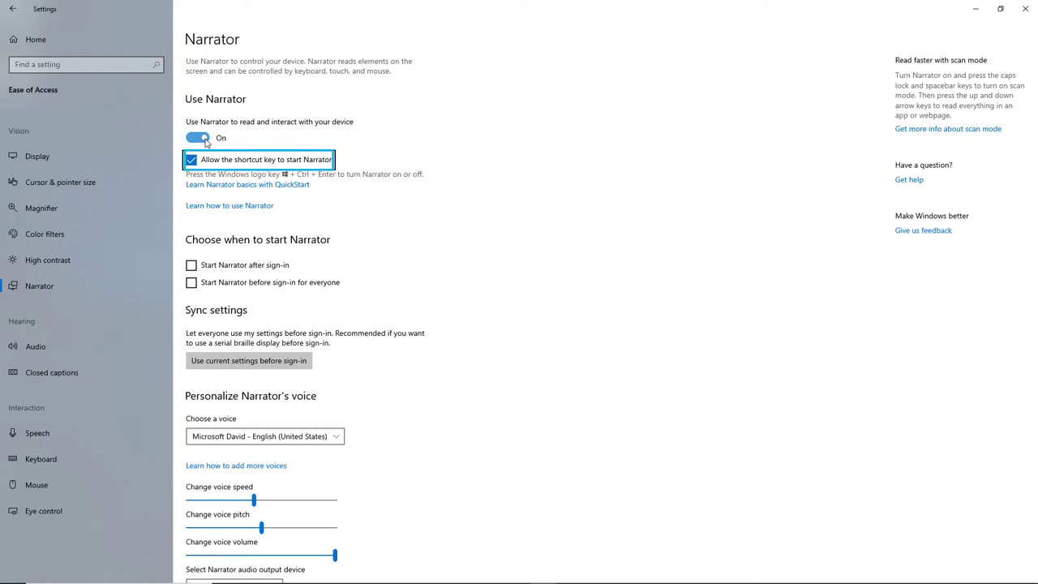
key("Down")
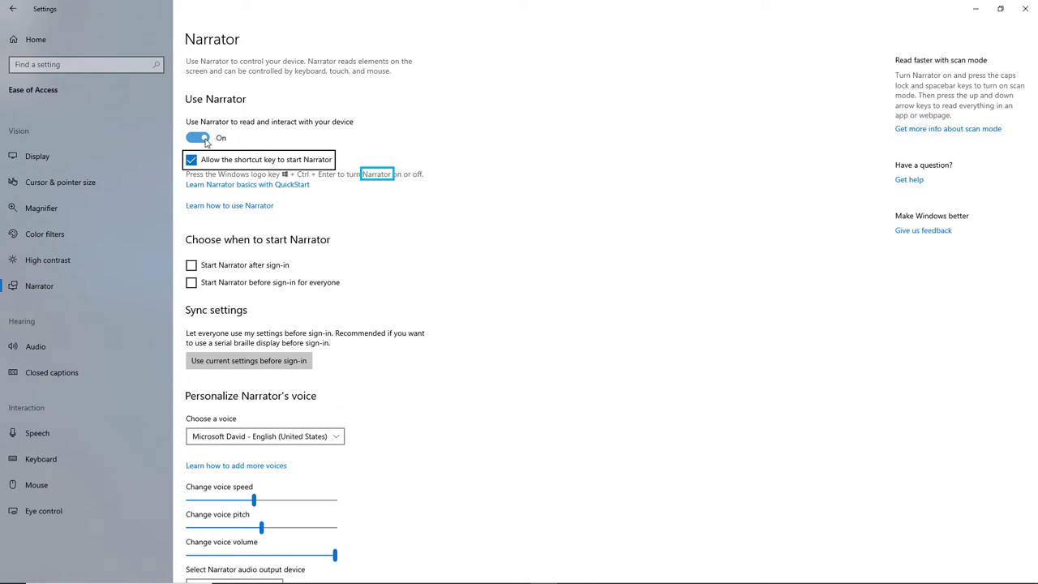
key("Down")
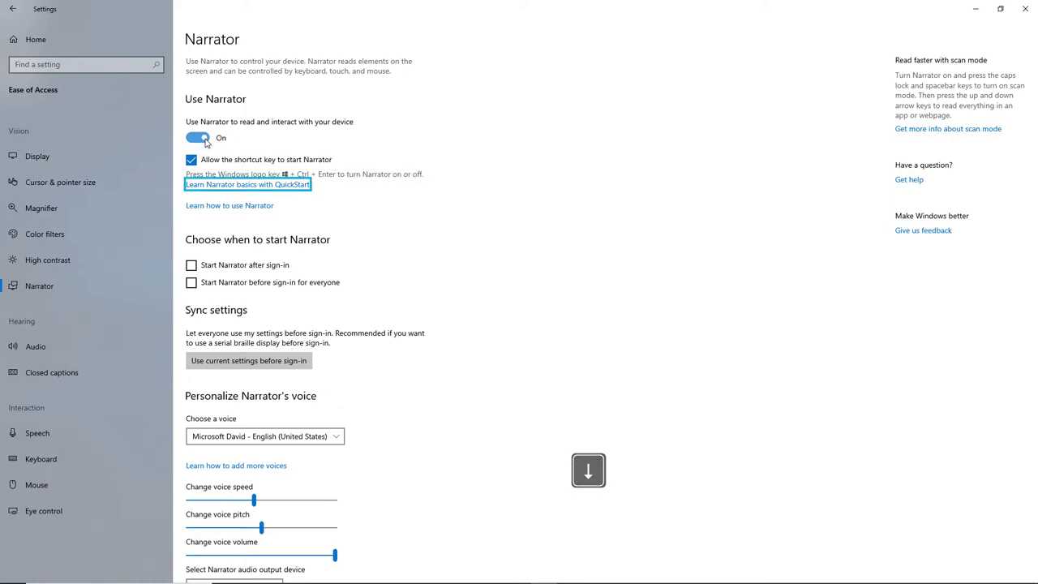
key("Down")
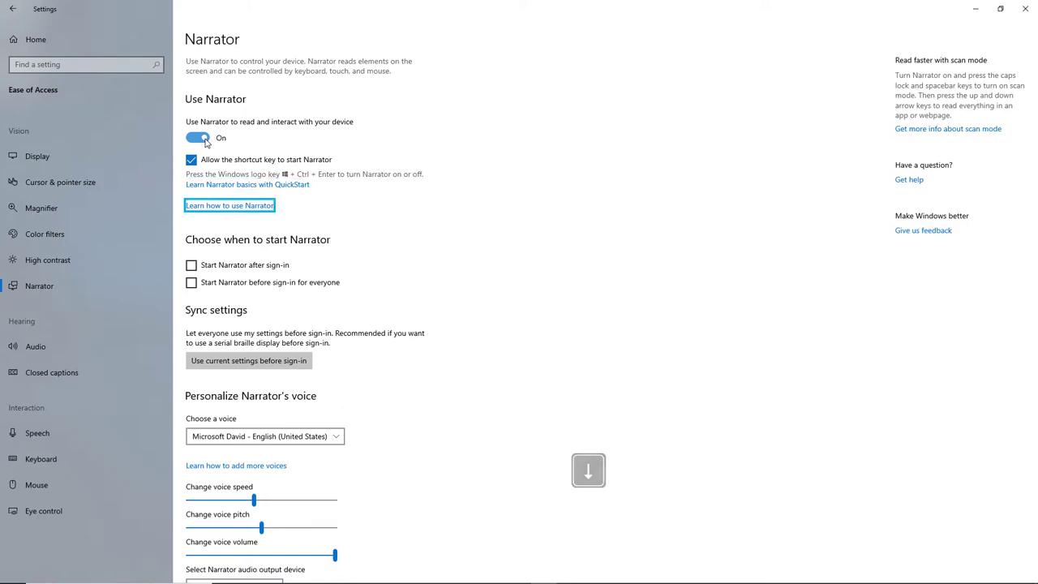
key("Down")
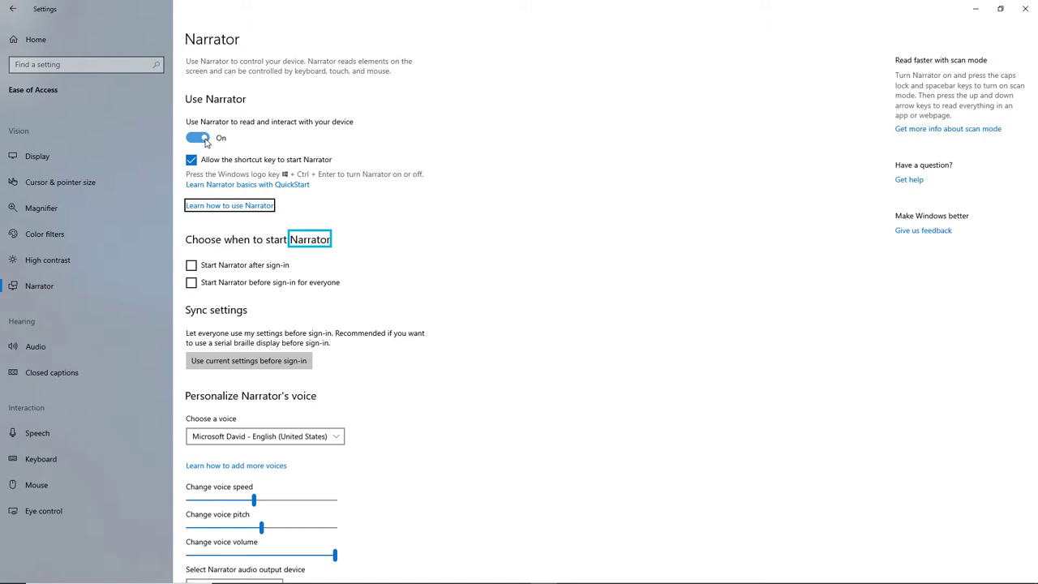
Step: Read the word "Narrator" in the "Choose when to start Narrator" heading character by character
key("Right")
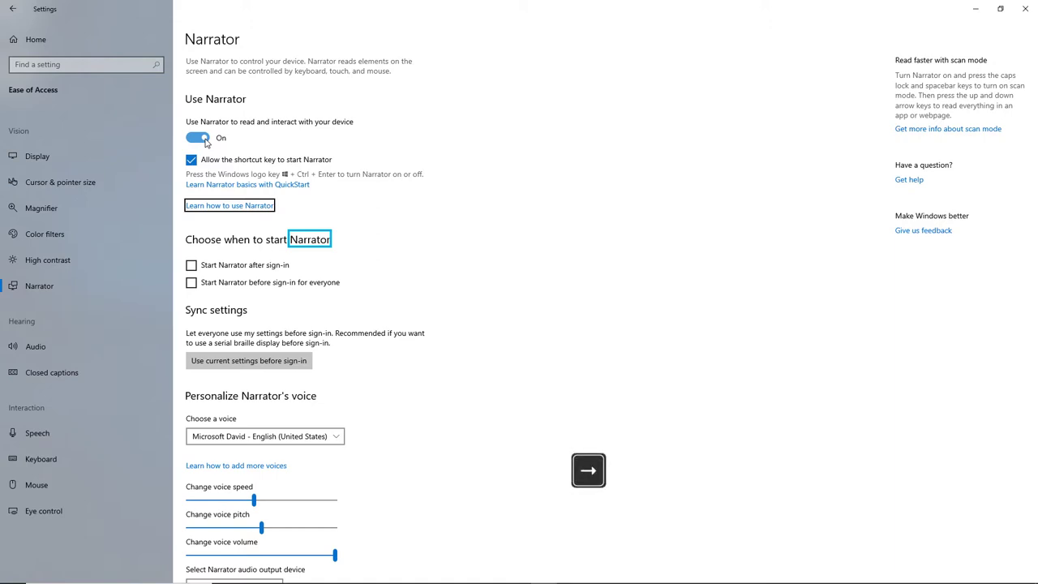
key("Right")
key("Right")
key("Right")
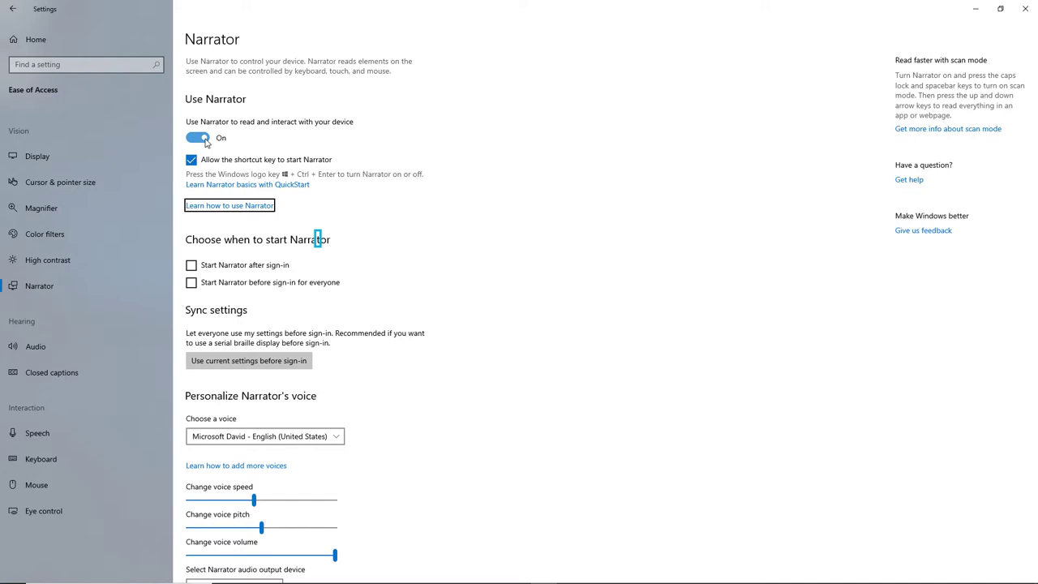
Step: Move through the start options, enable "Start Narrator before sign-in for everyone", and disable it again
key("Tab")
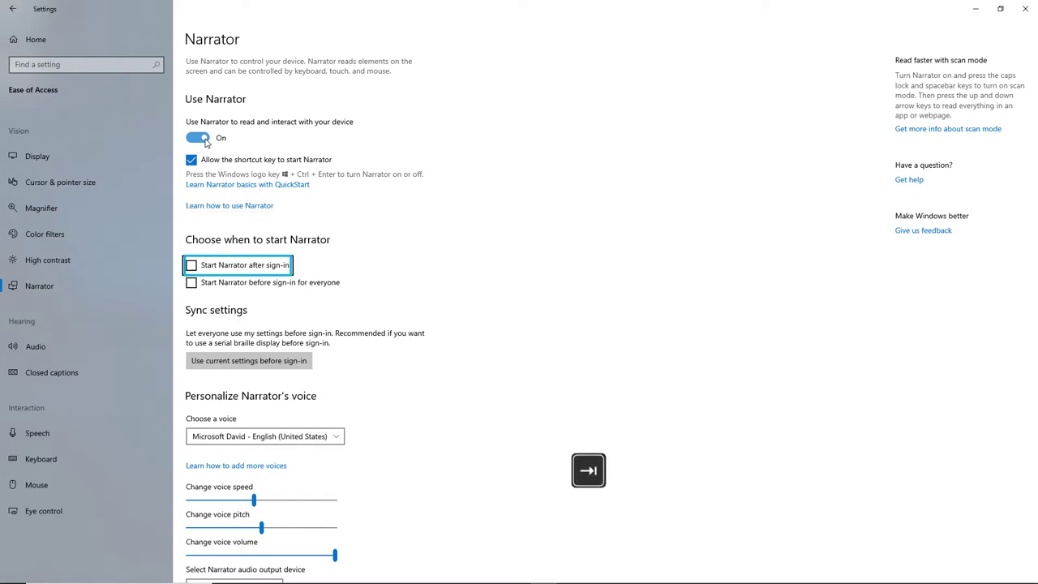
key("Tab")
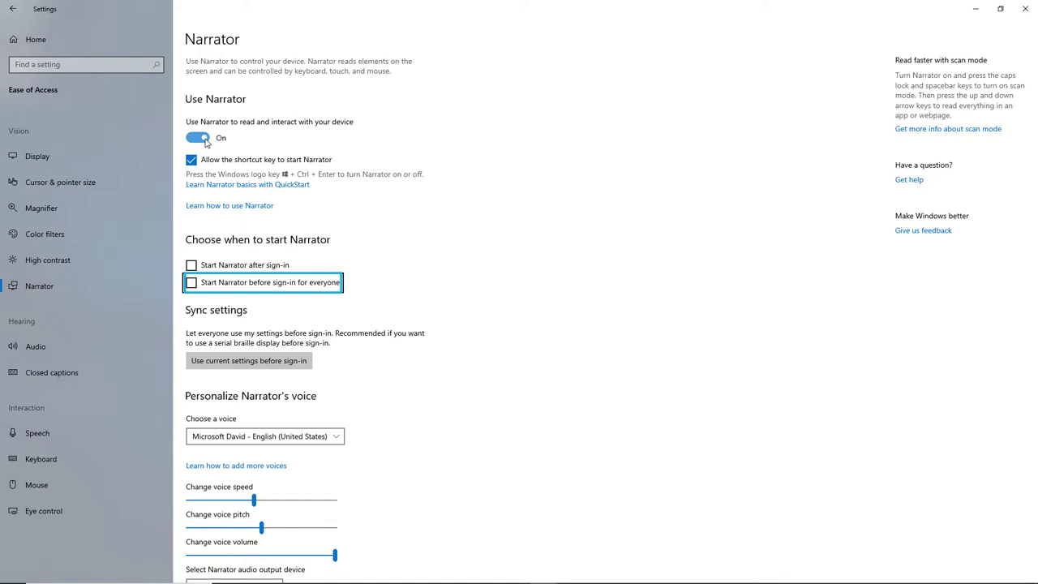
key("Return")
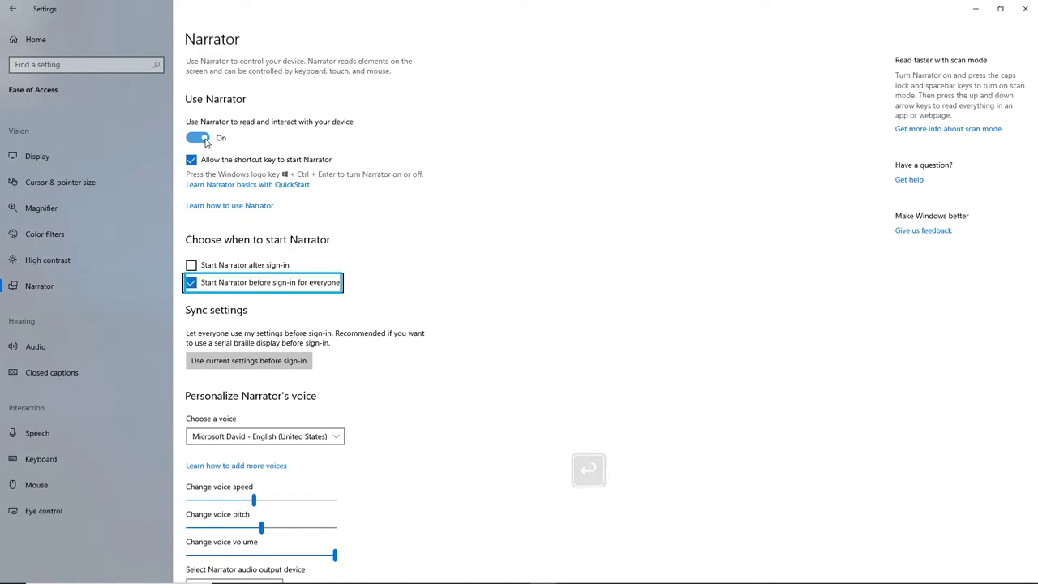
key("Return")
Step: Move on to the voice choices, browse to Microsoft Zira and back, and select Microsoft David - English (United States)
key("Down")
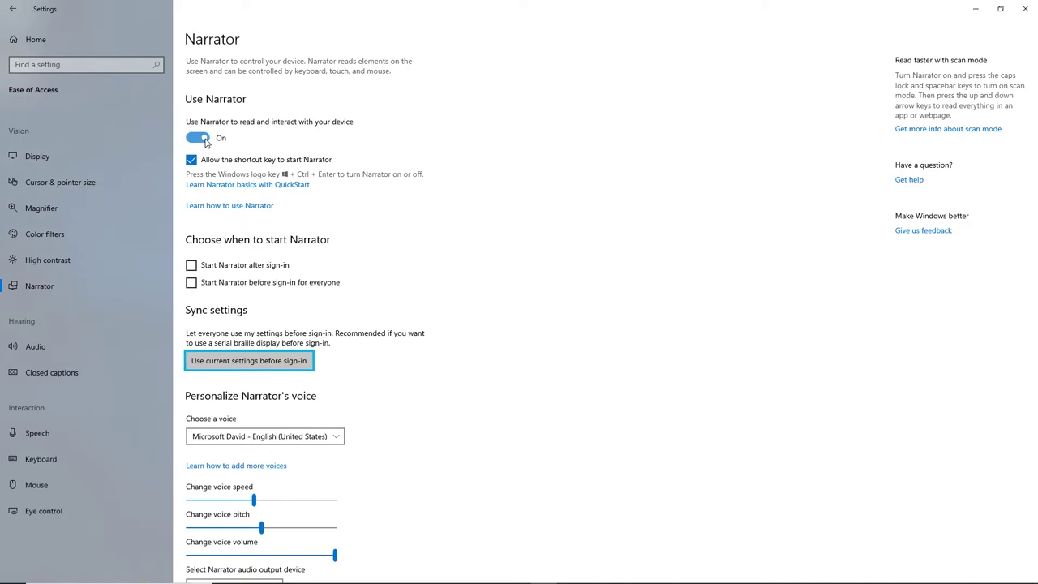
key("Tab")
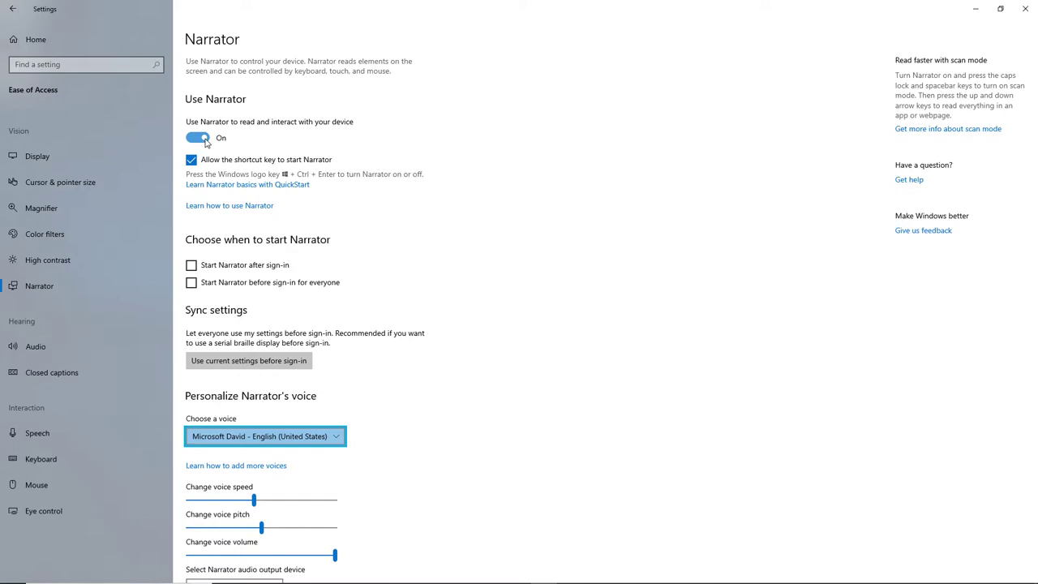
key("space")
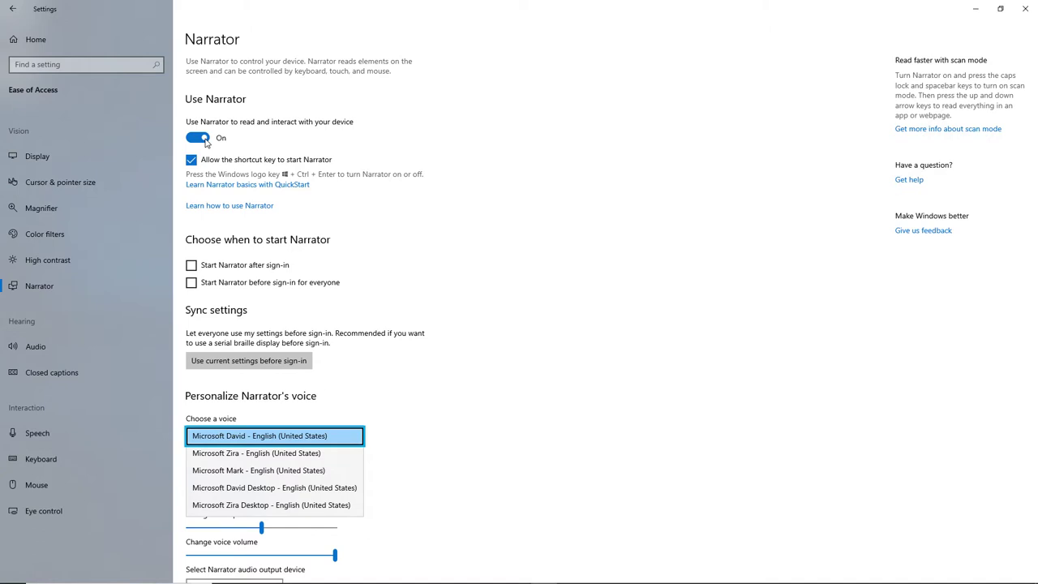
key("Down")
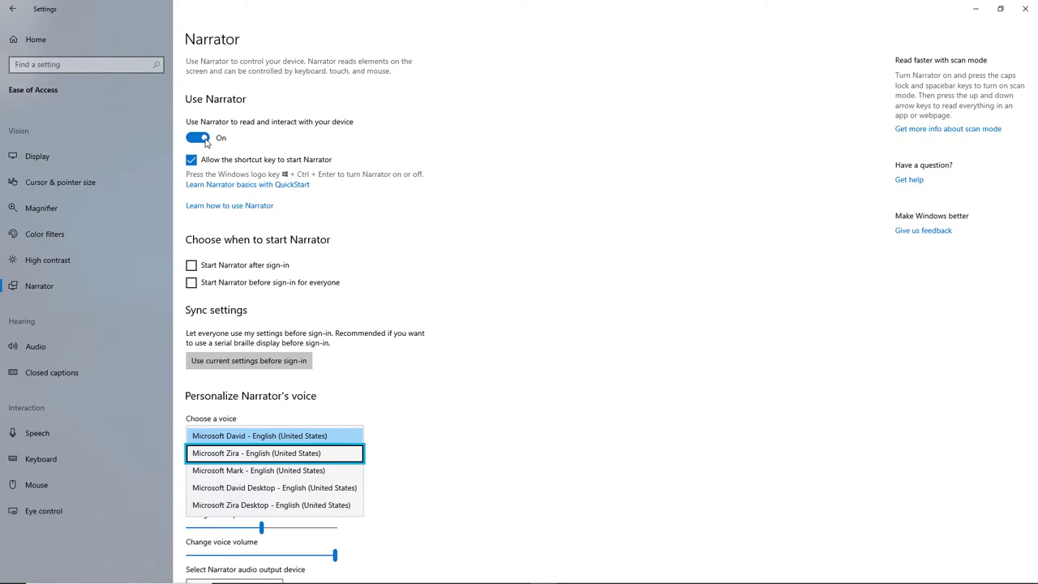
key("Up")
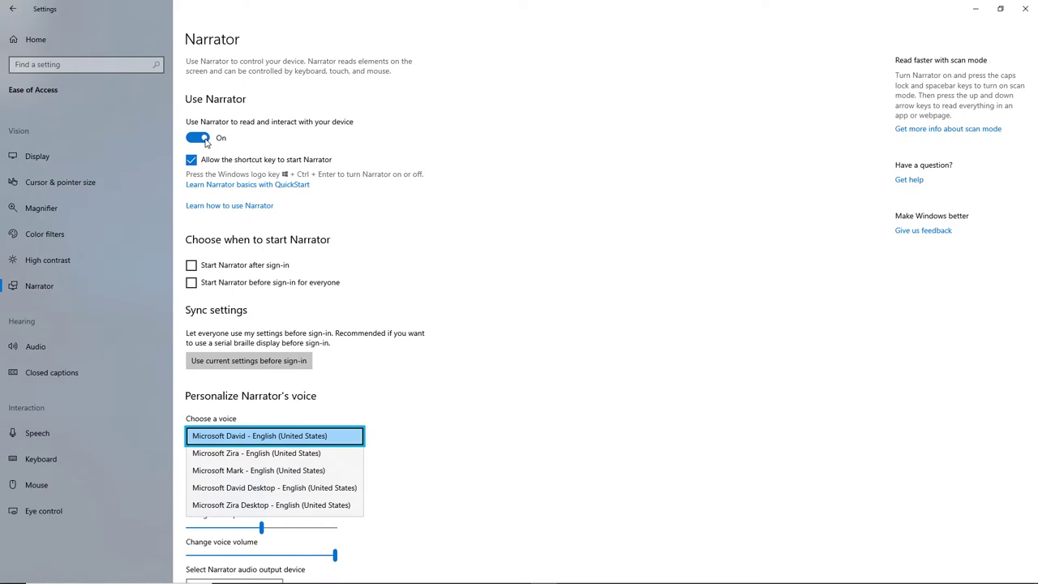
key("Return")
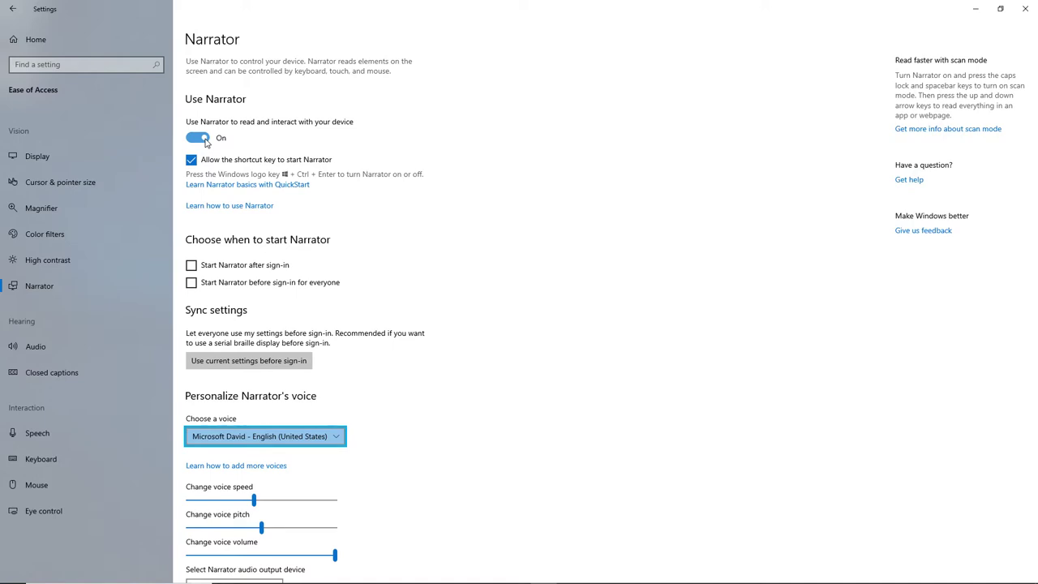
Step: Move past the link about adding voices and raise Narrator's voice speed to 14
key("Tab")
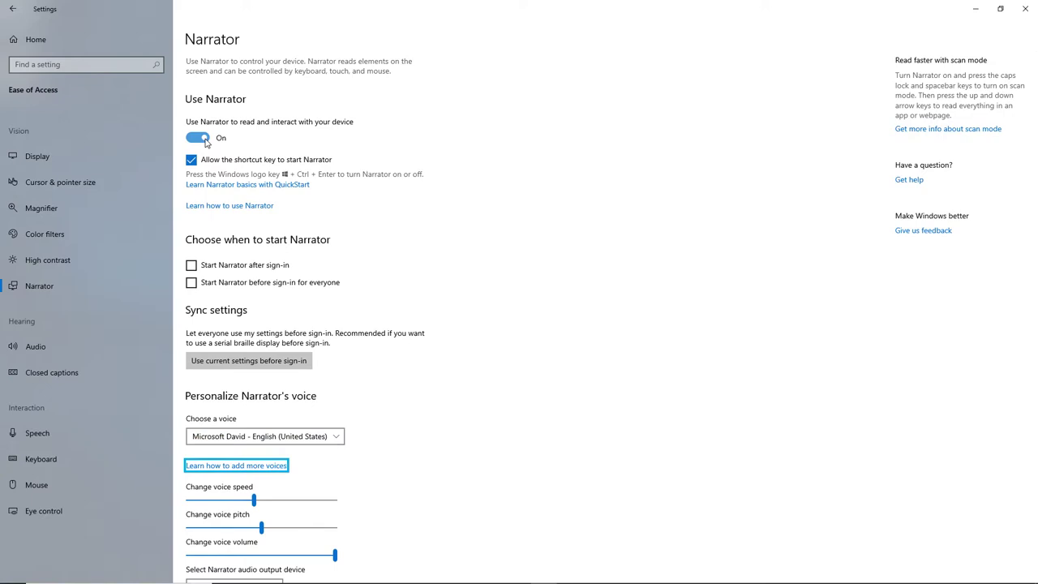
key("Tab")
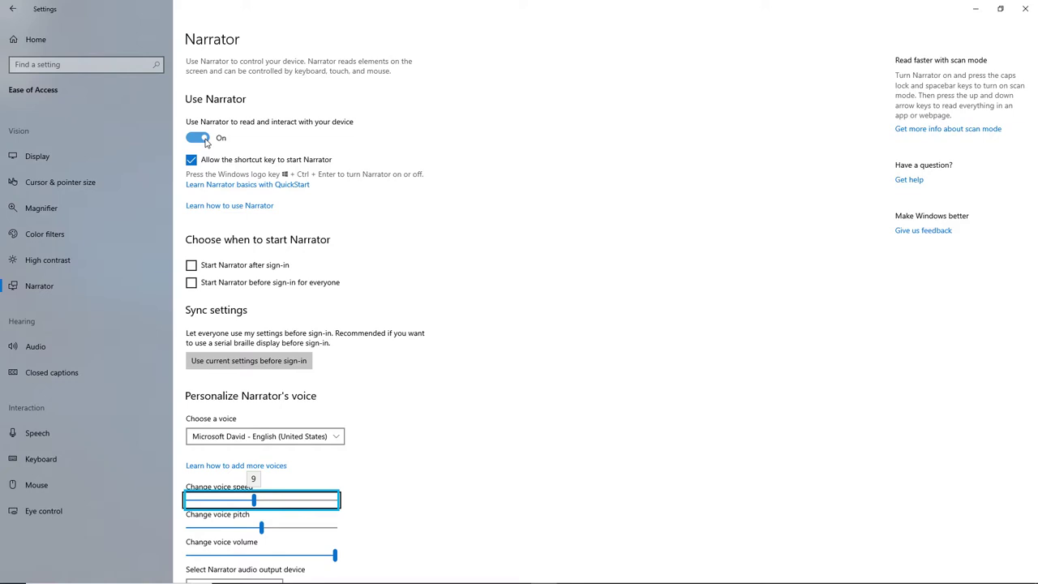
key("space")
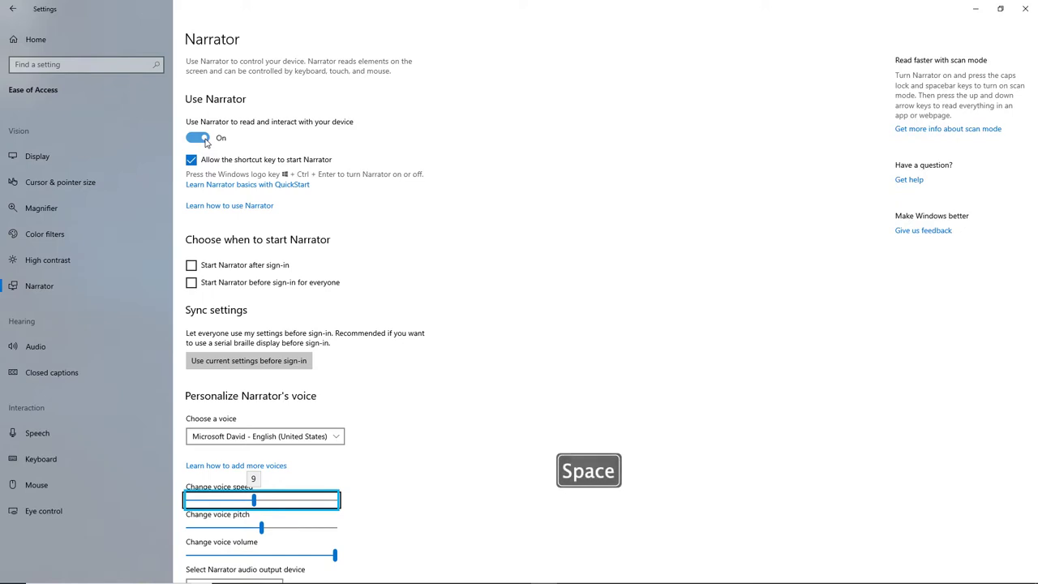
key("space")
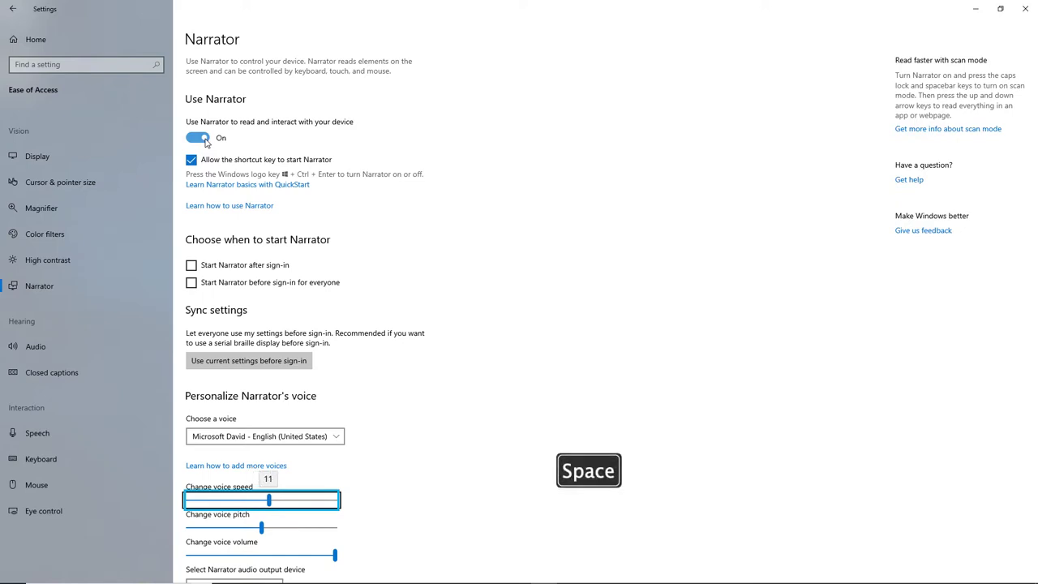
key("space")
key("space")
key("space")
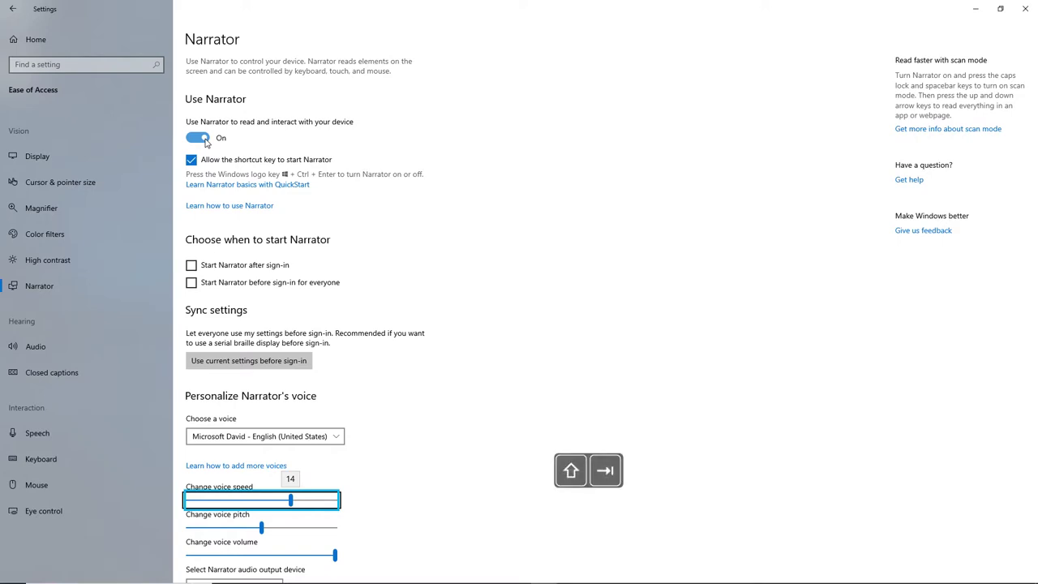
Step: Move focus back to the voice choice, return to the voice speed slider, and lower the speed to 12
key("shift+Tab")
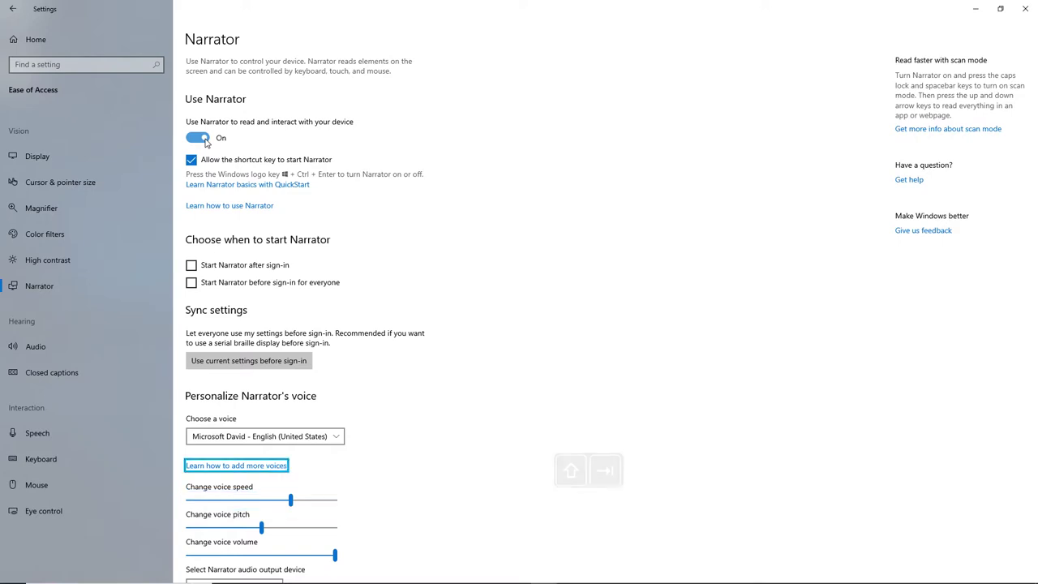
key("shift+Tab")
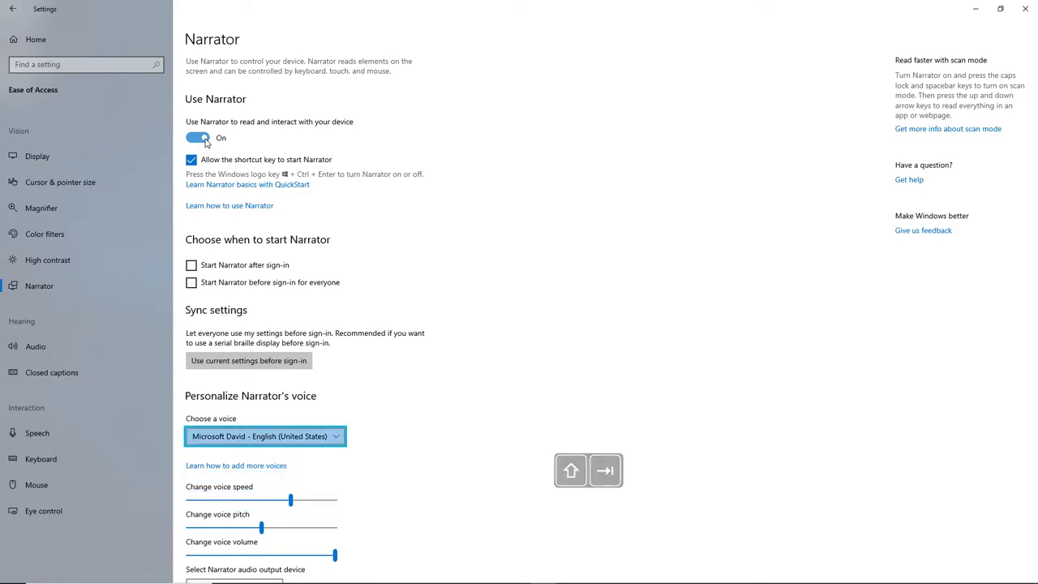
key("Tab")
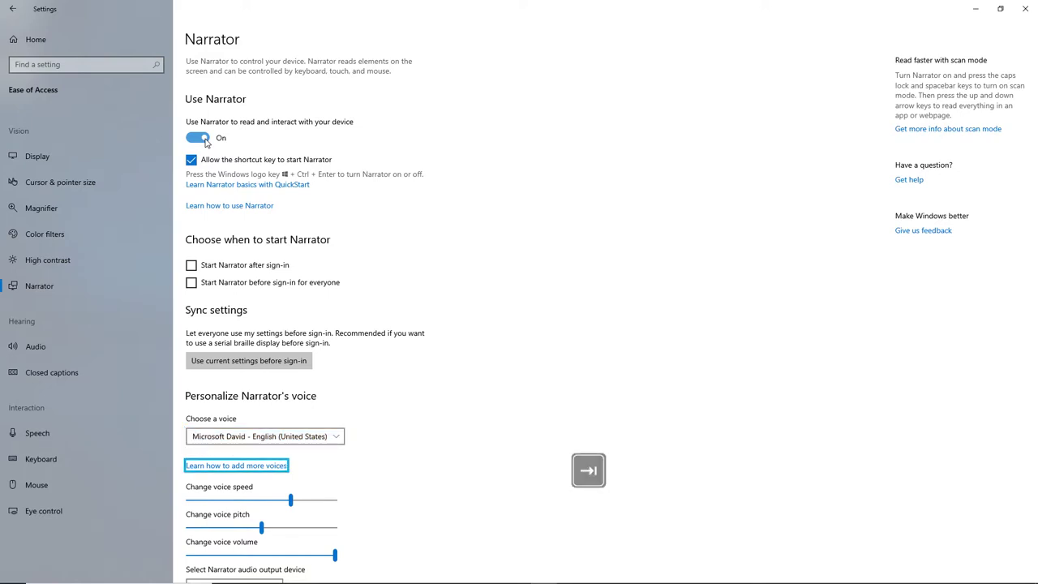
key("Tab")
key("shift+space")
key("shift+space")
key("shift+space")
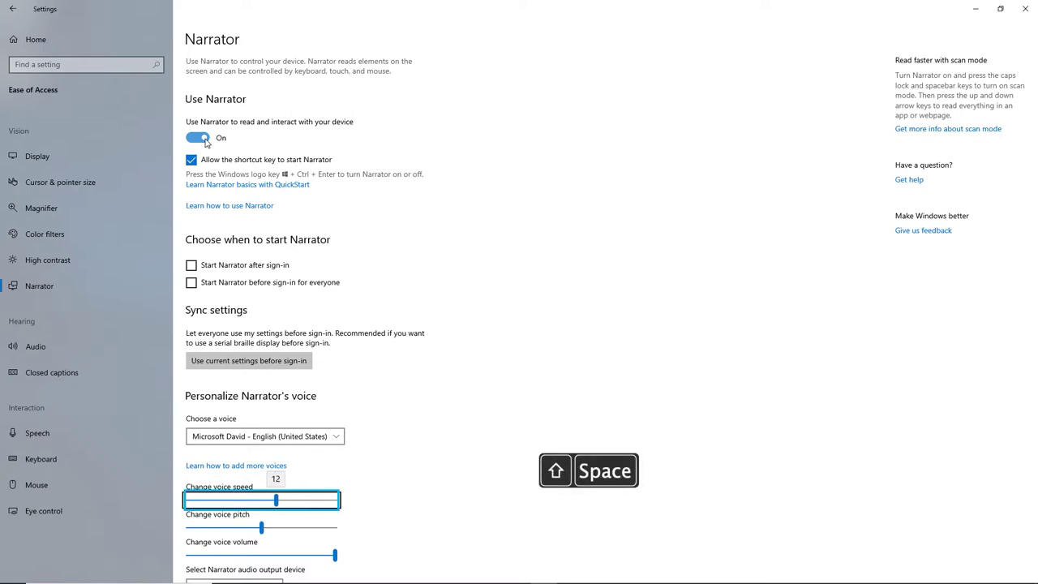
Step: Lower Narrator's voice speed to 9
key("shift+space")
key("shift+space")
key("shift+space")
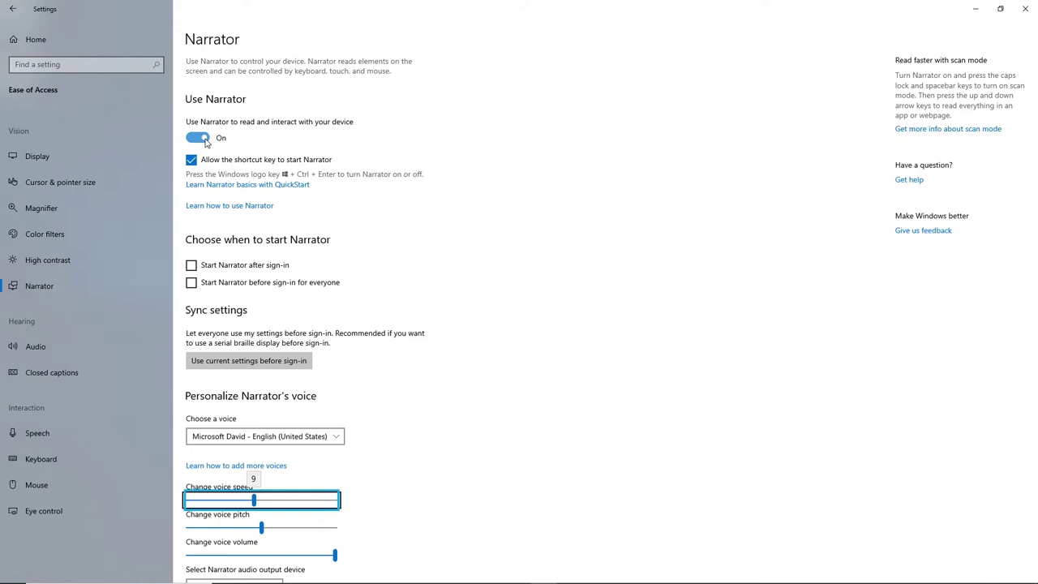
Step: Move back through the page landmarks to the settings search box, and return forward to the main content landmark
key("shift+d")
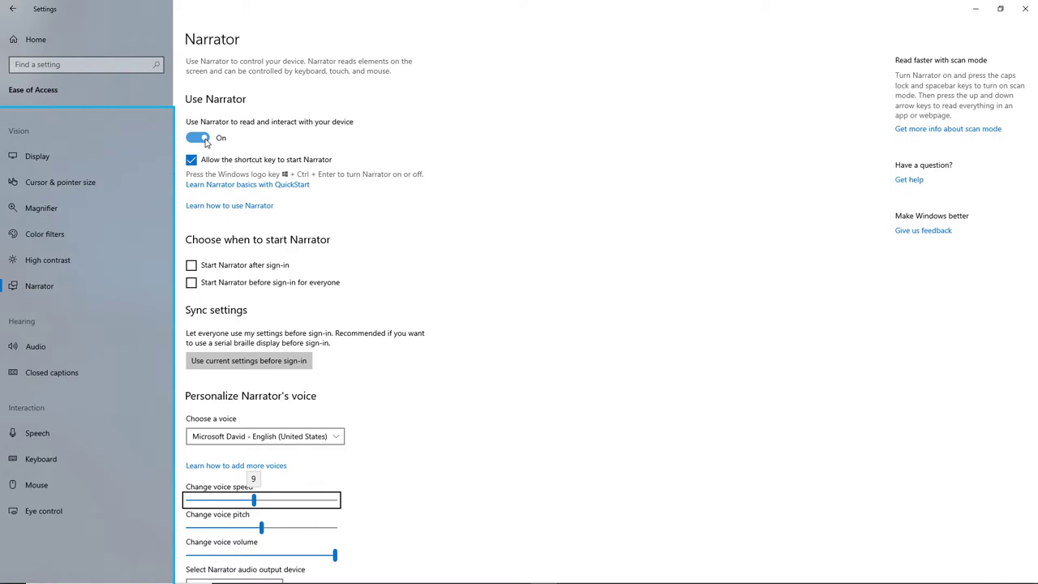
key("shift+d")
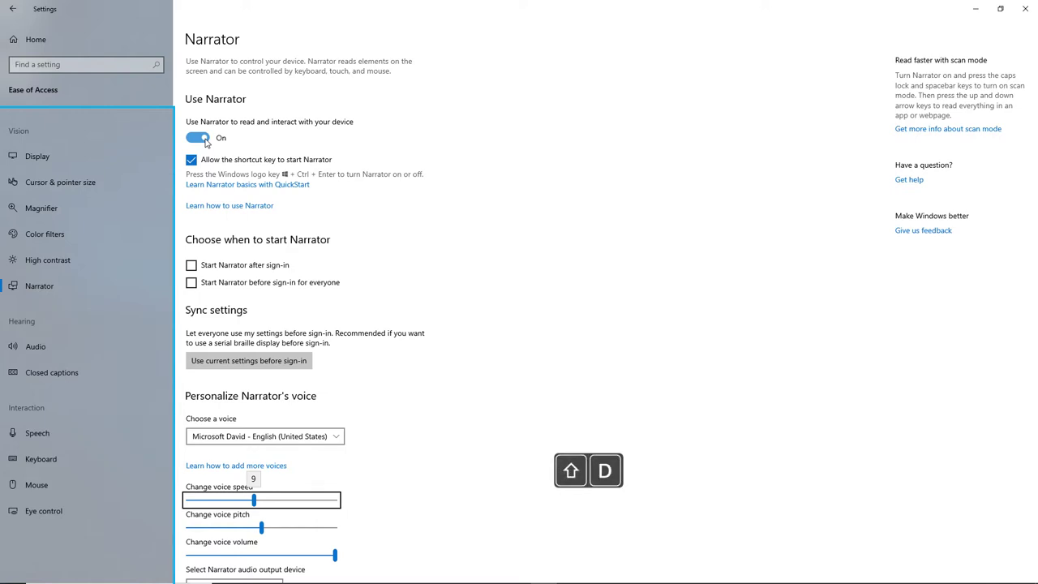
key("shift+d")
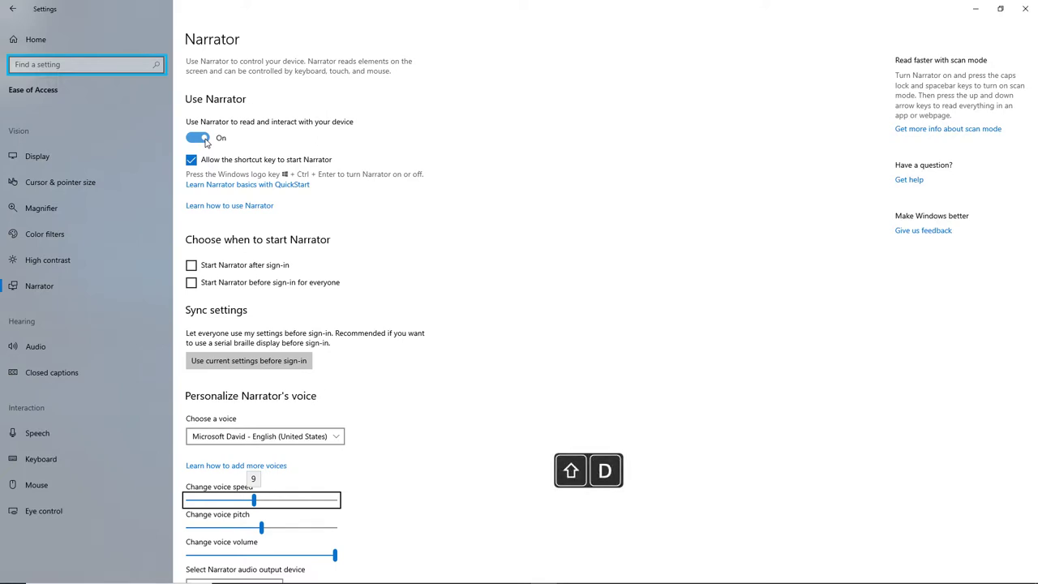
key("d")
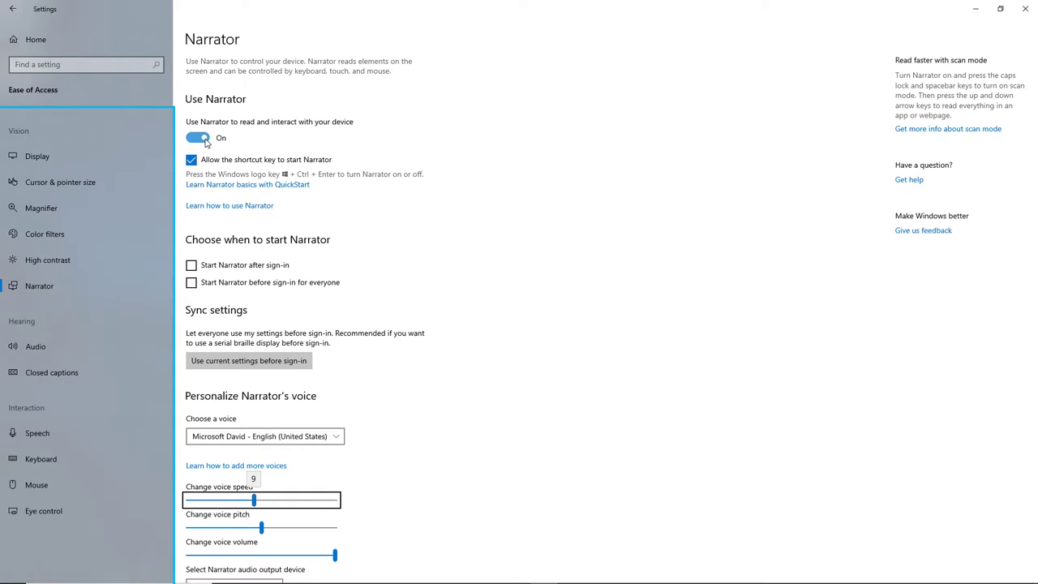
key("d")
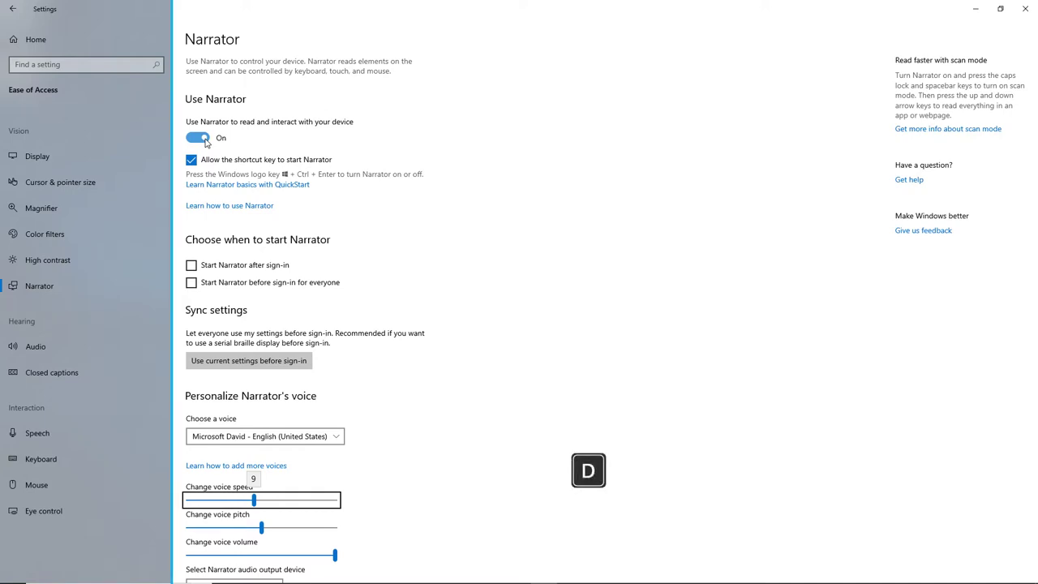
Step: Move through the page headings one by one from "Narrator" to "Sync settings"
key("h")
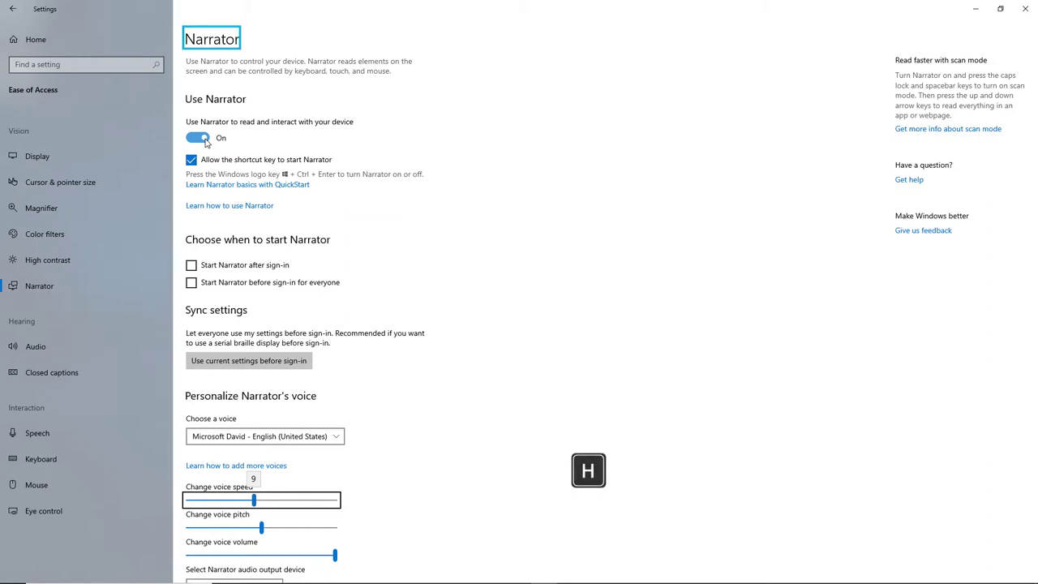
key("h")
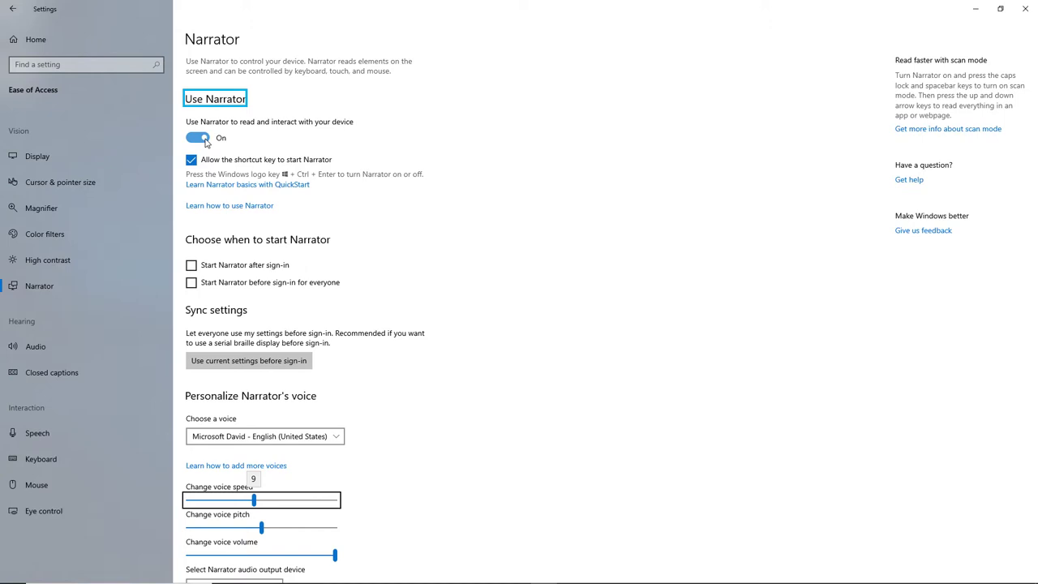
key("h")
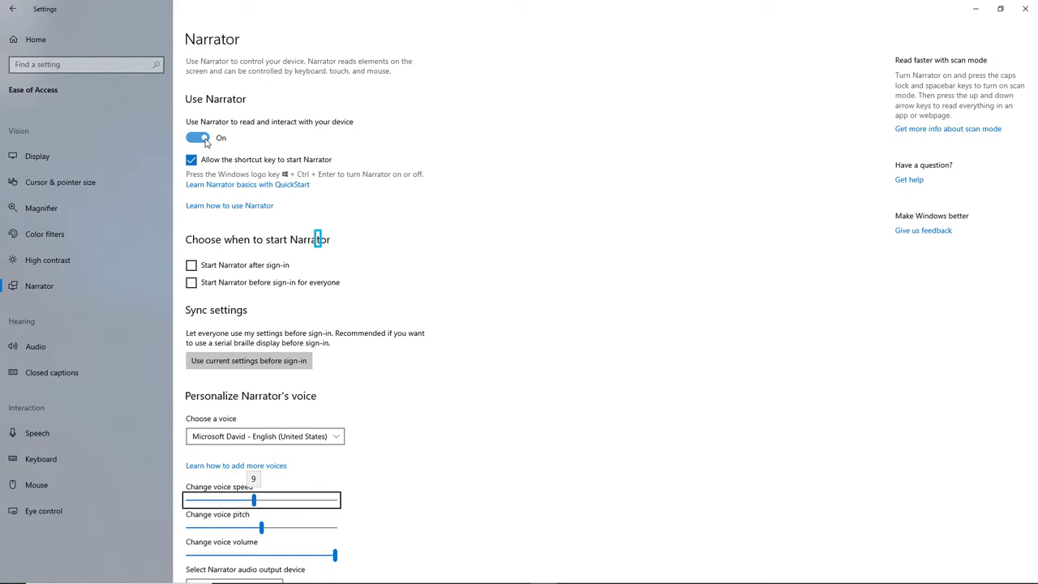
key("h")
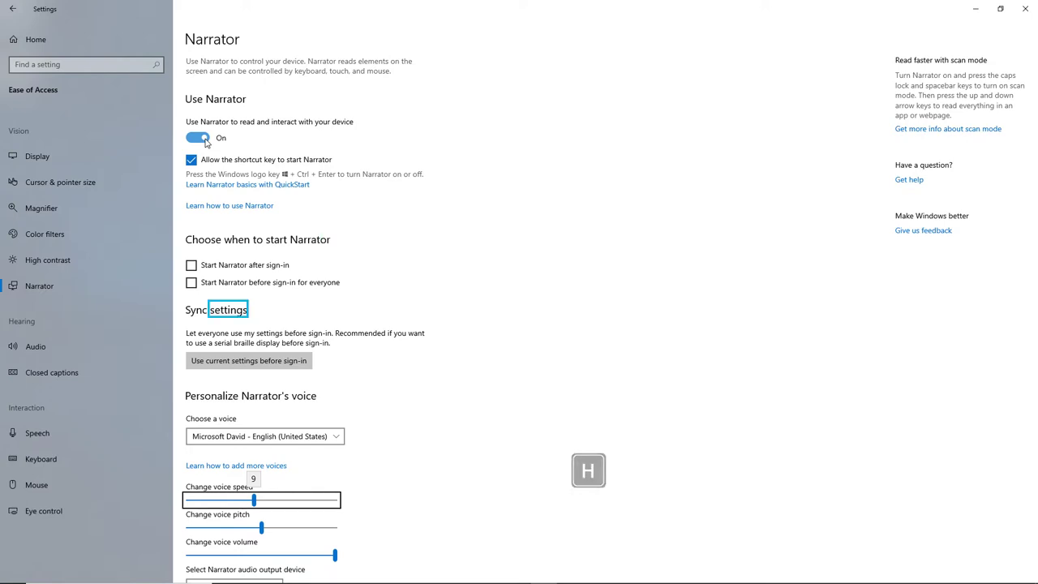
key("h")
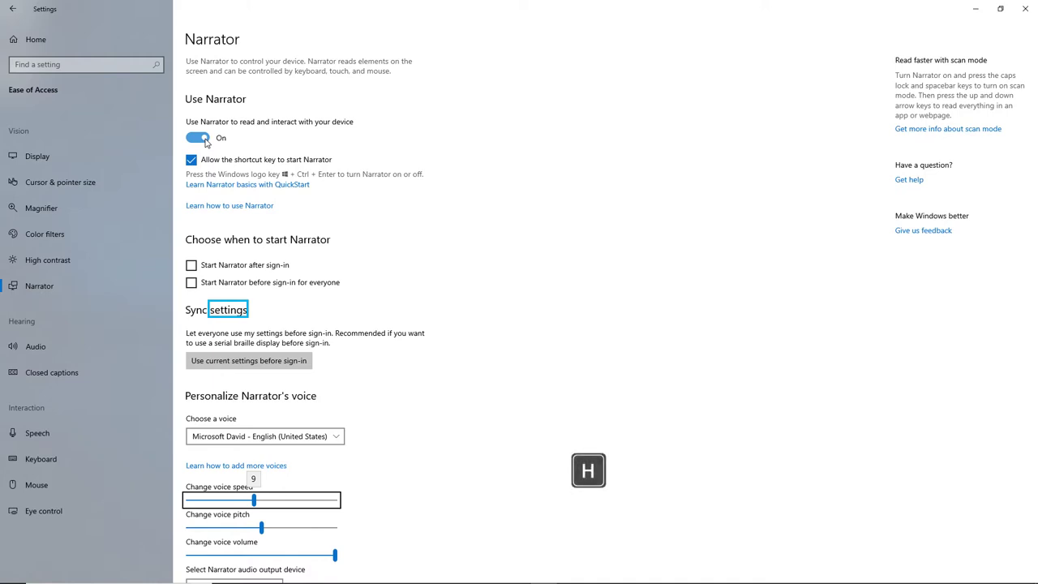
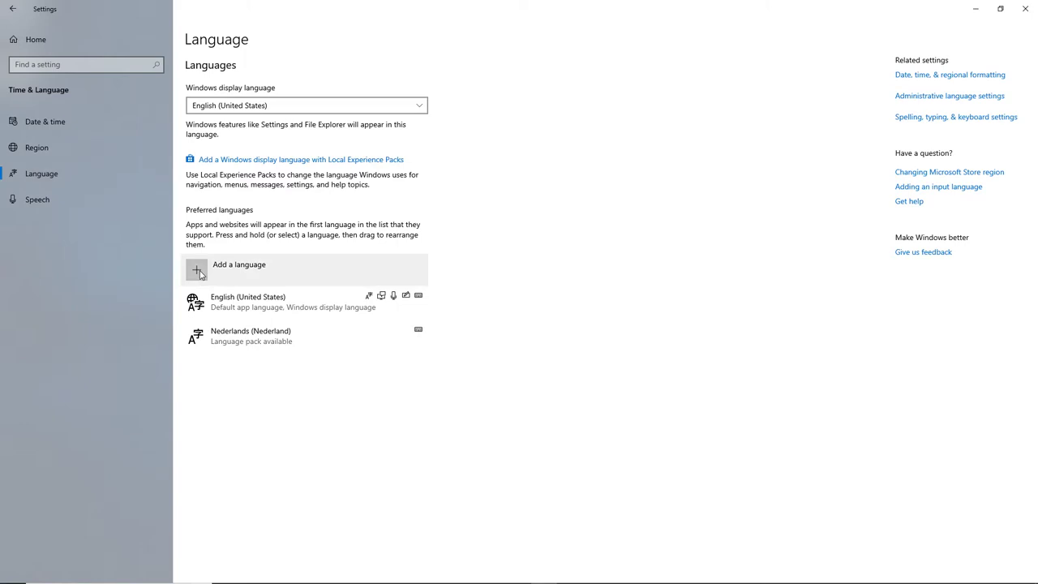
Step: Add the language Deutsch (Deutschland), installing its language pack and setting it as the Windows display language
left_click(201, 274)
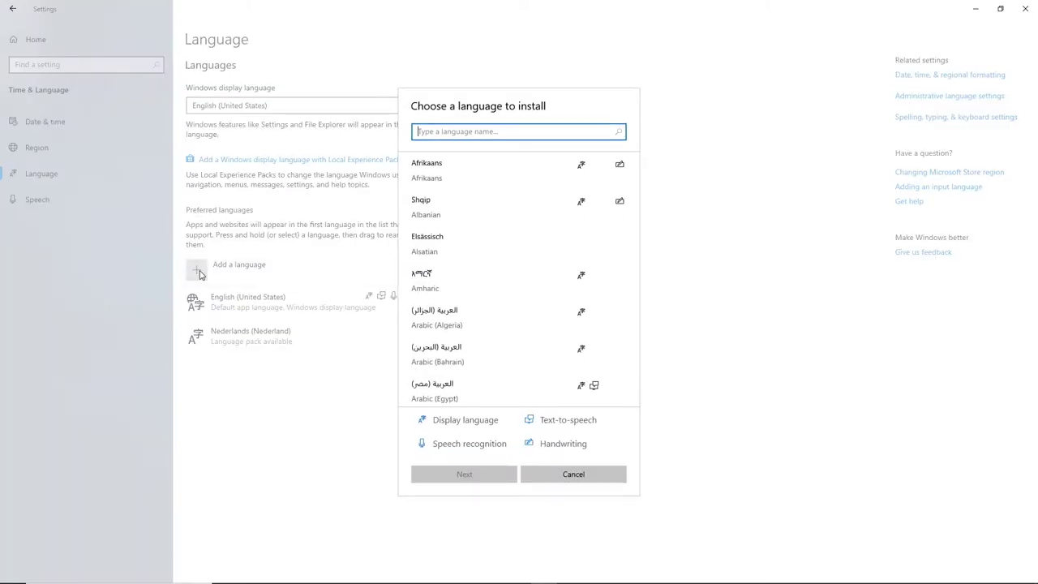
type("german")
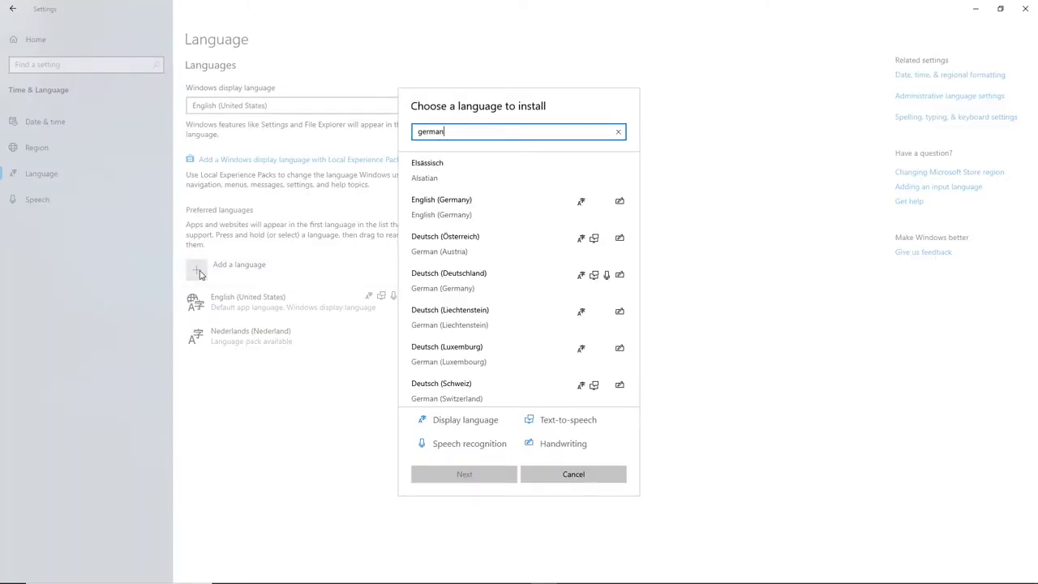
left_click(426, 278)
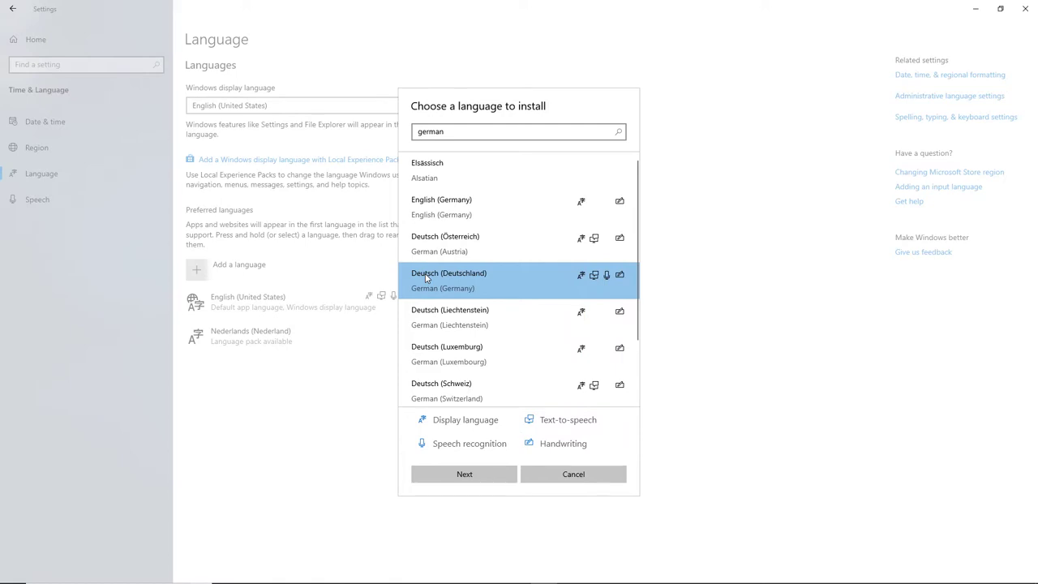
left_click(491, 478)
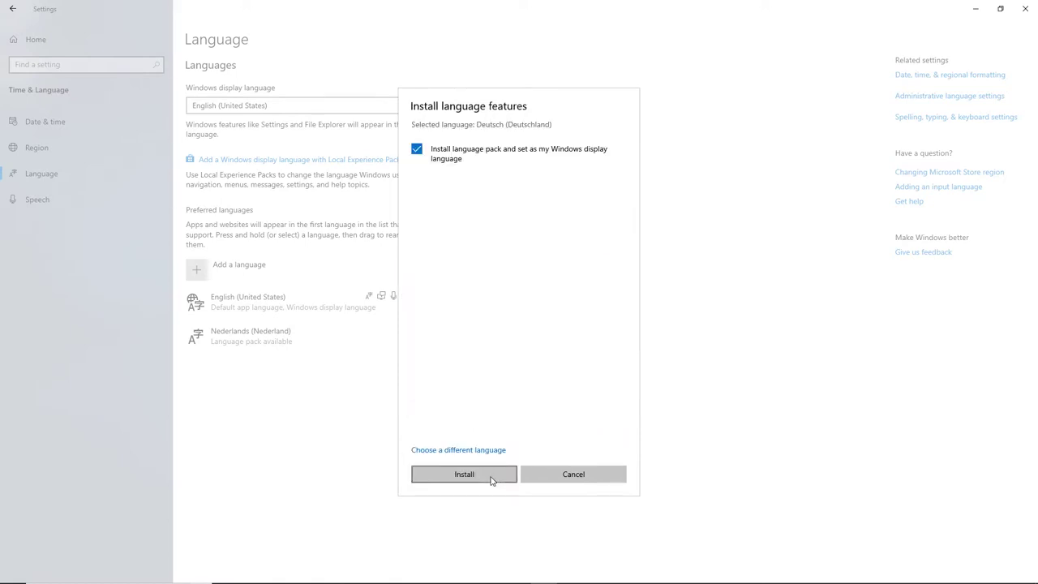
left_click(464, 475)
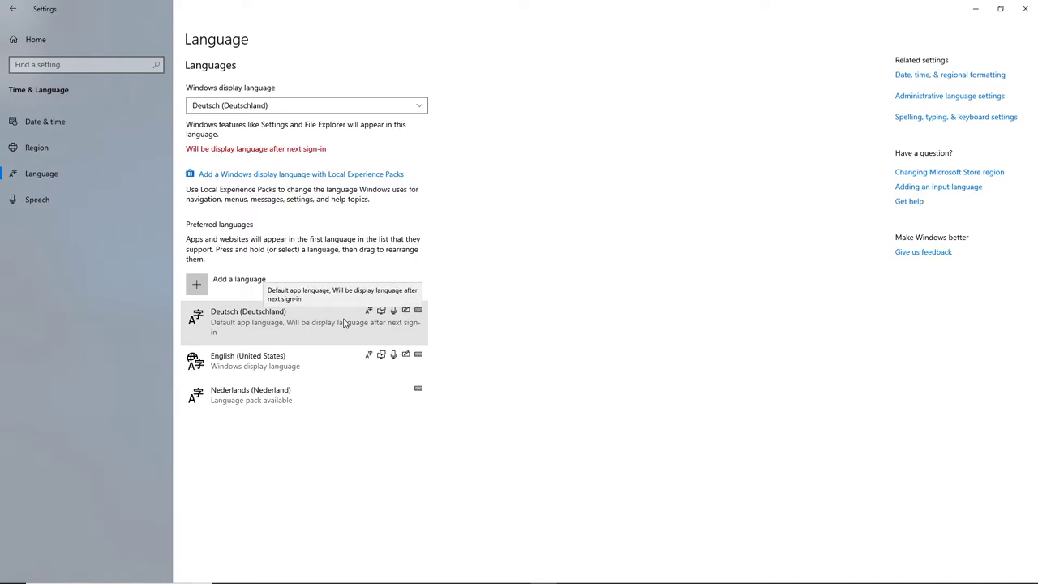
Step: Set the Windows display language to English (United States), and show the available text-to-speech voices in the Speech settings
left_click(205, 113)
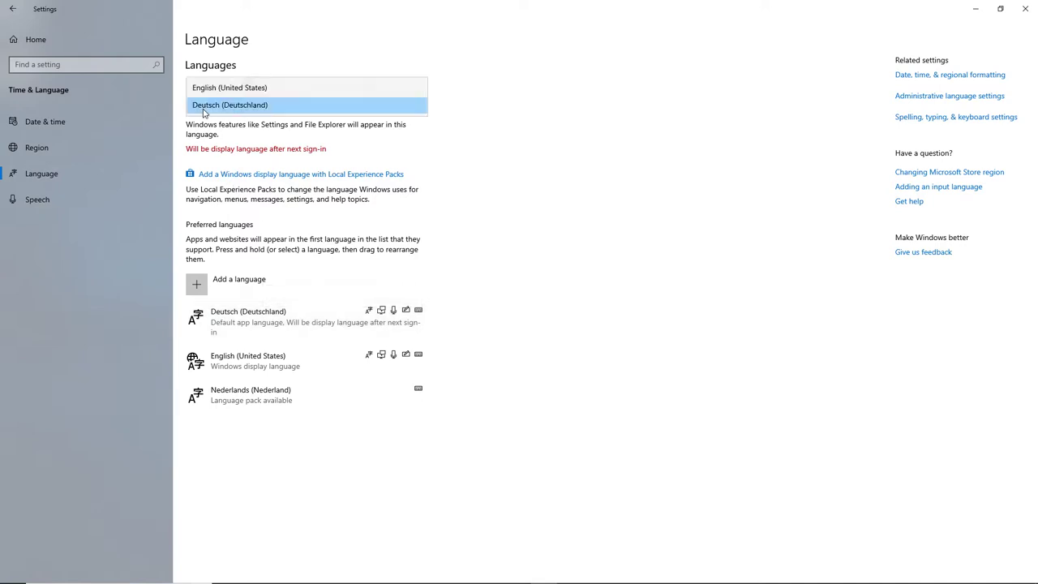
left_click(198, 88)
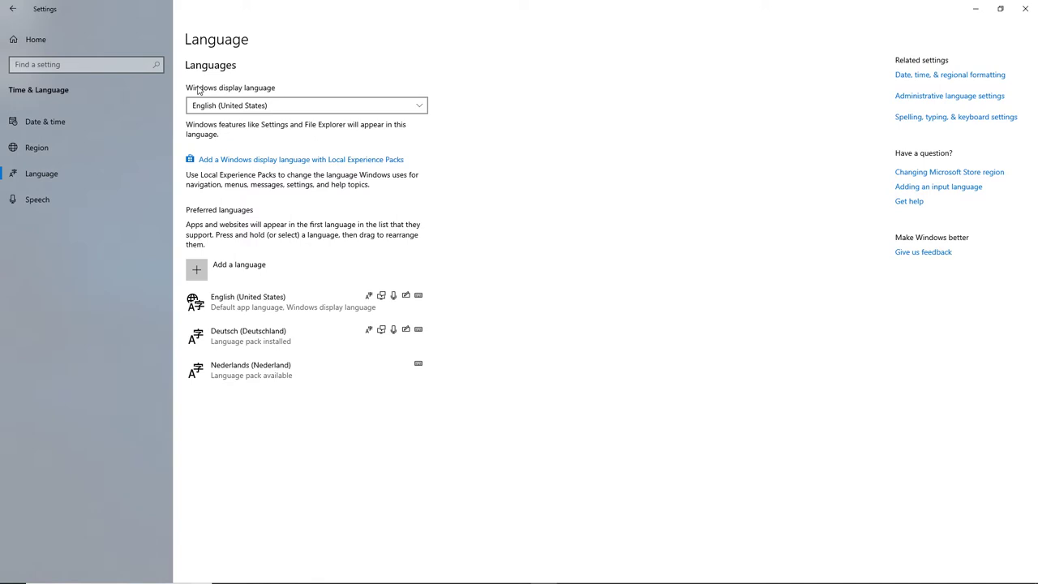
left_click(37, 200)
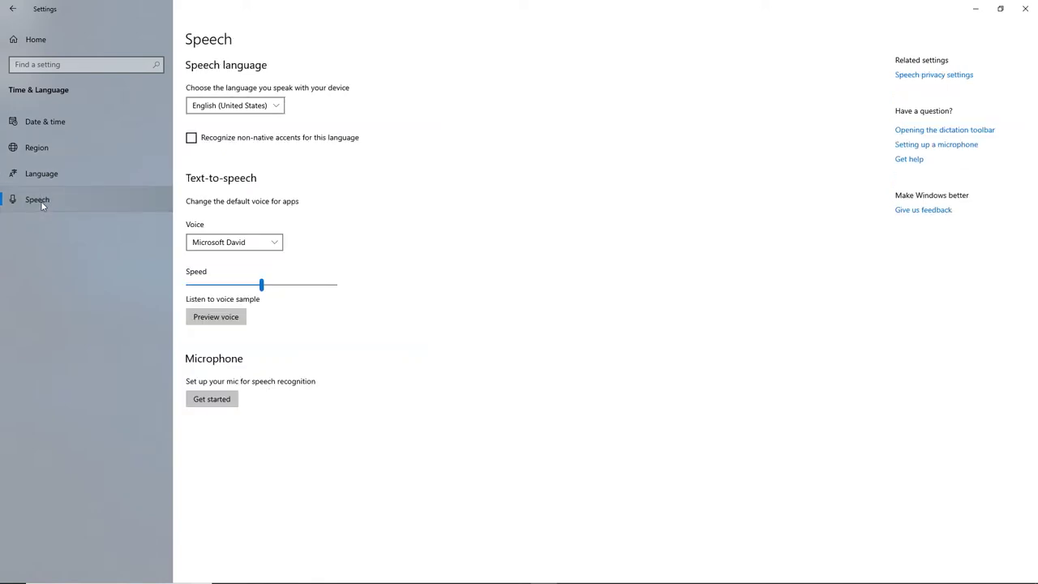
left_click(276, 244)
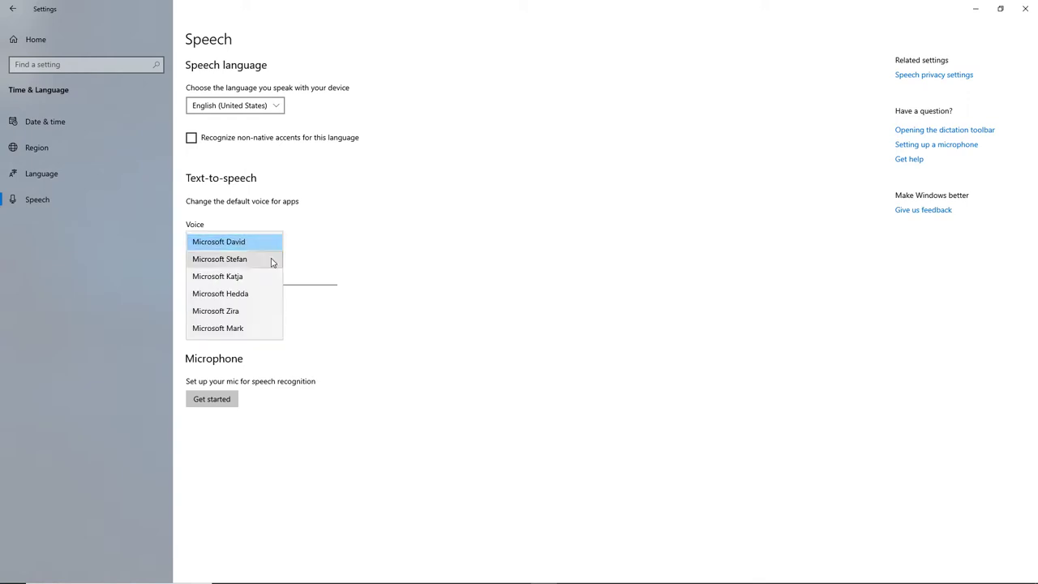
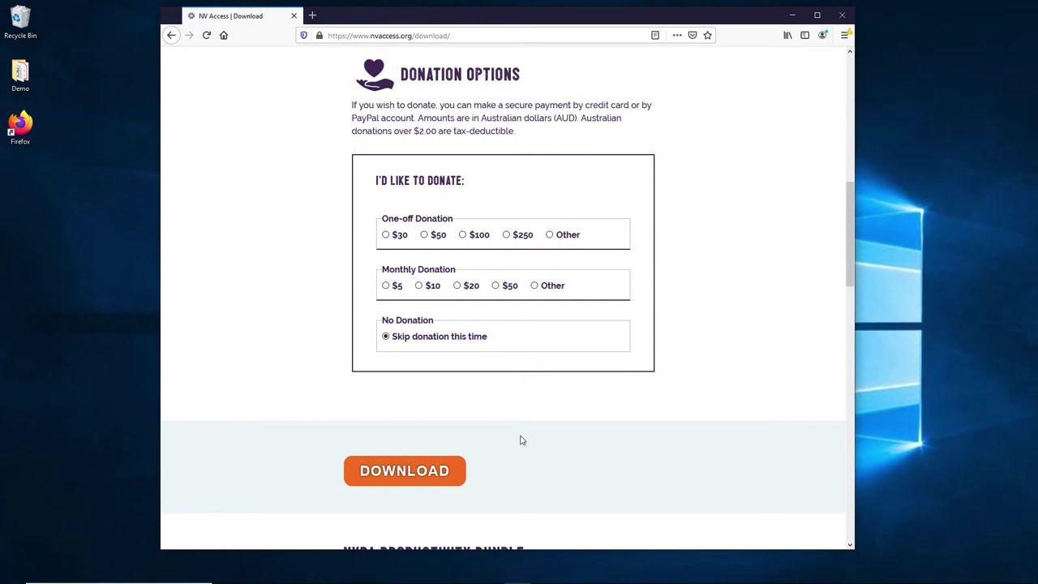
Step: In Firefox, download the NVDA installer from the NV Access site without a donation and save the file
left_click(438, 479)
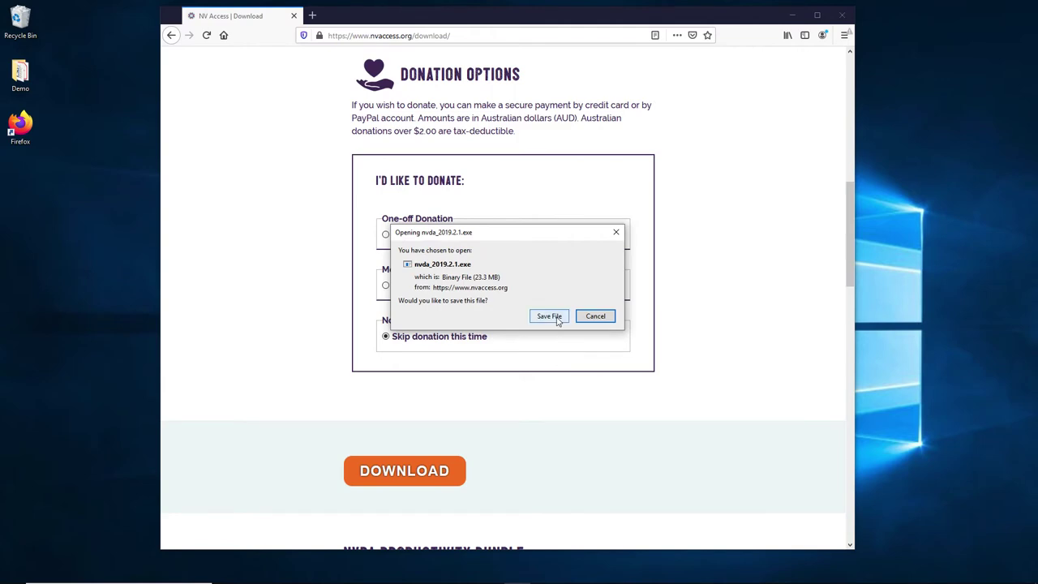
left_click(549, 316)
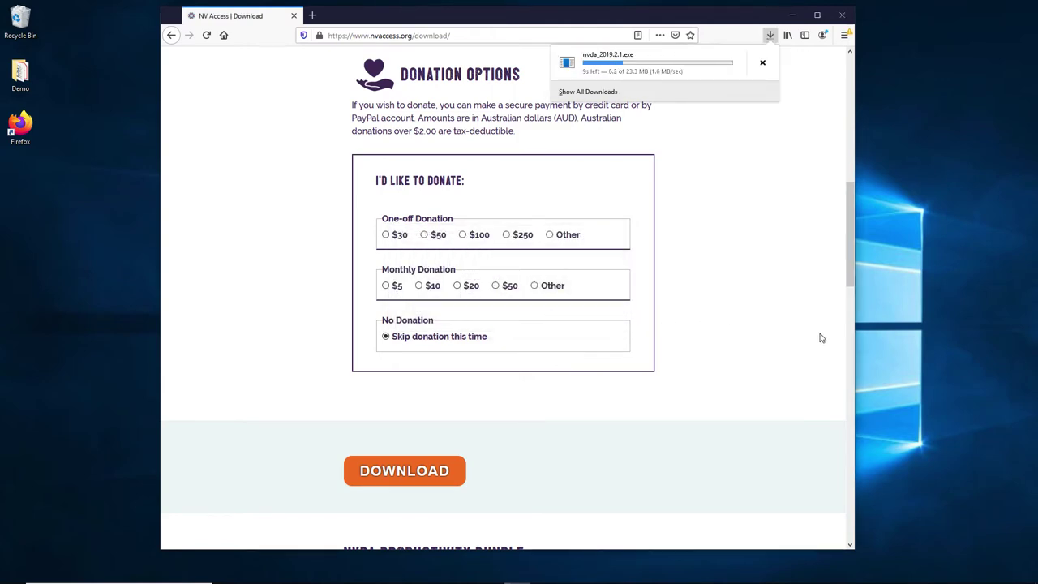
Step: Go to the site's Get Help page and open the free NVDA User Guide
left_click_drag(852, 275, 856, 122)
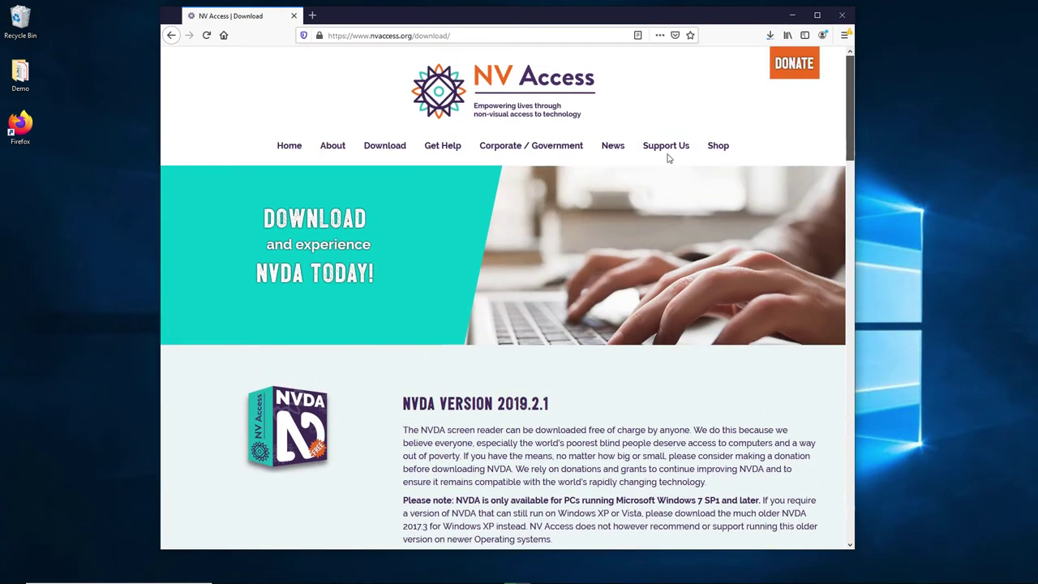
left_click(443, 148)
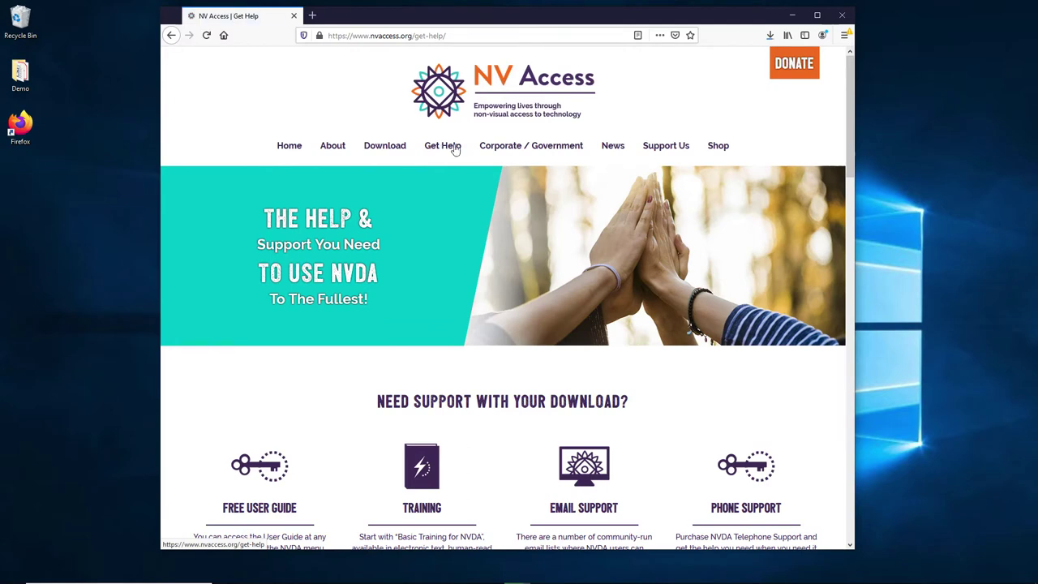
left_click_drag(850, 163, 846, 223)
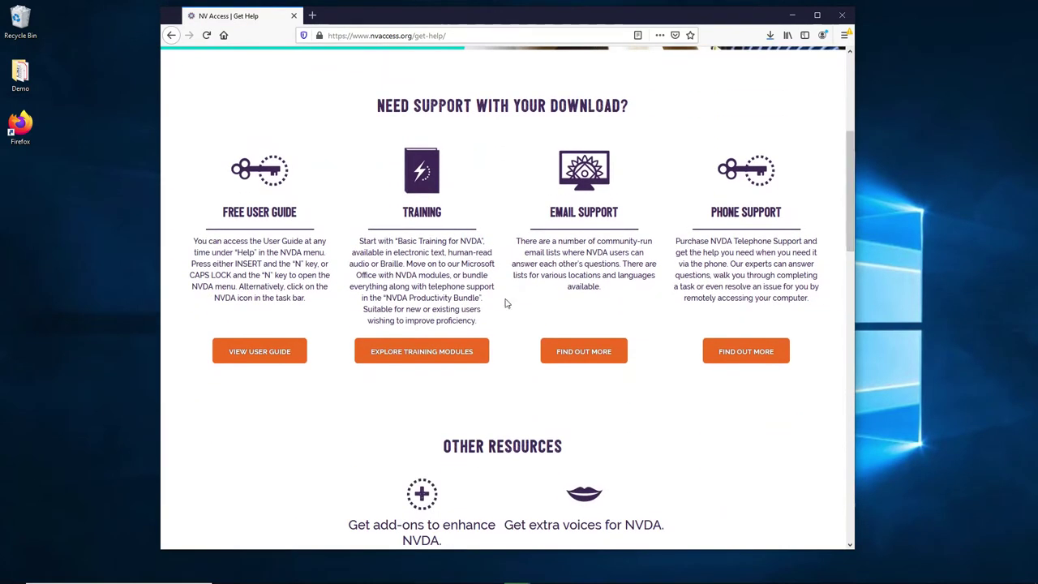
left_click(285, 358)
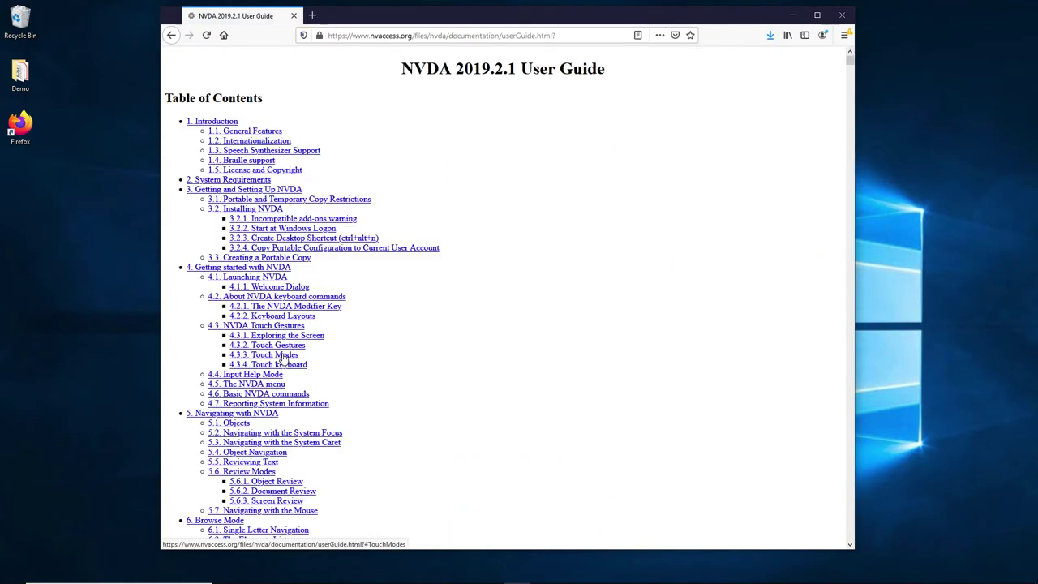
Step: Run the downloaded nvda_2019.2.1.exe installer and close the User Guide page
left_click(771, 36)
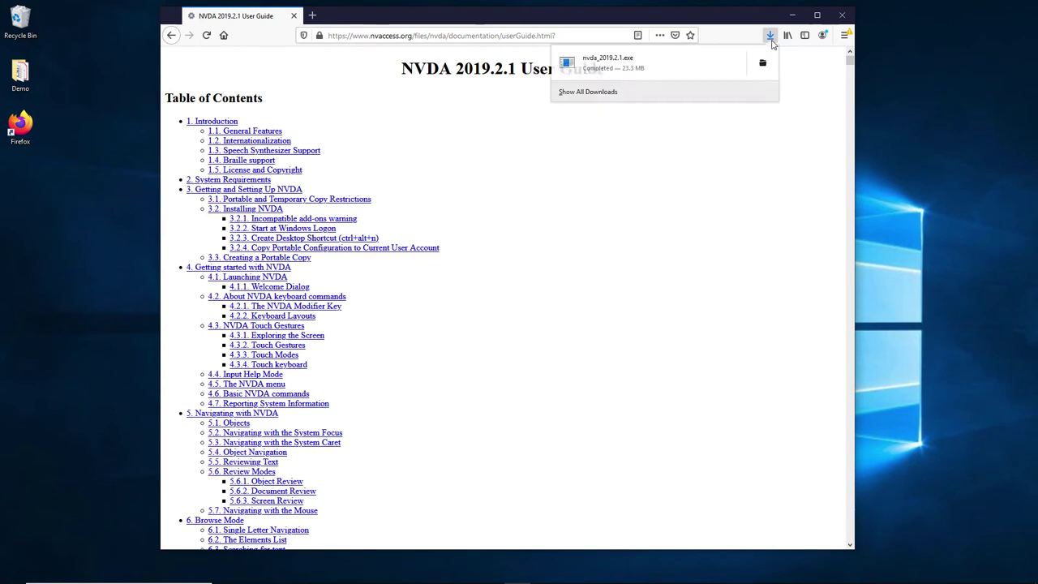
left_click(624, 67)
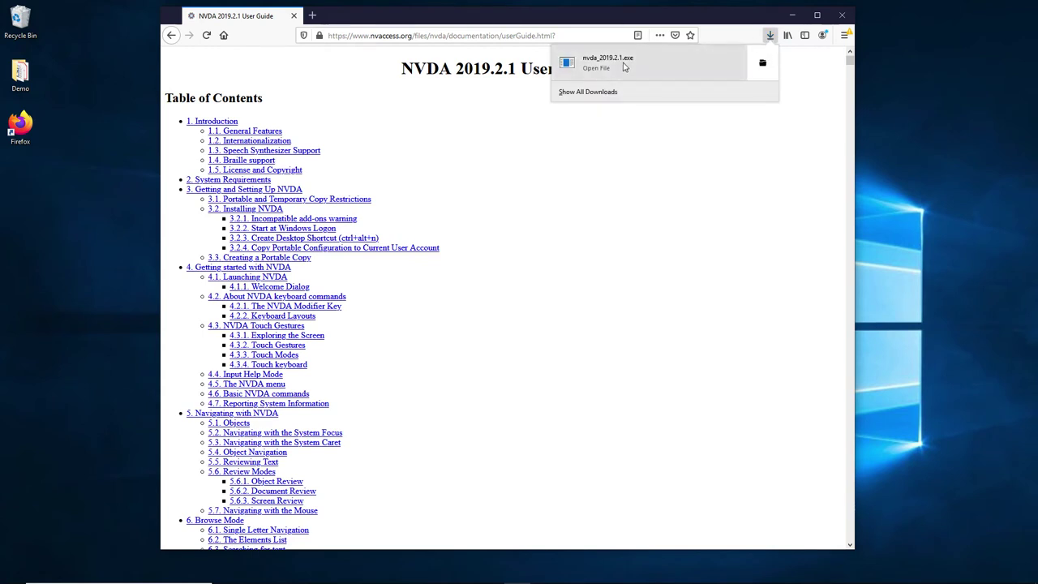
left_click(293, 16)
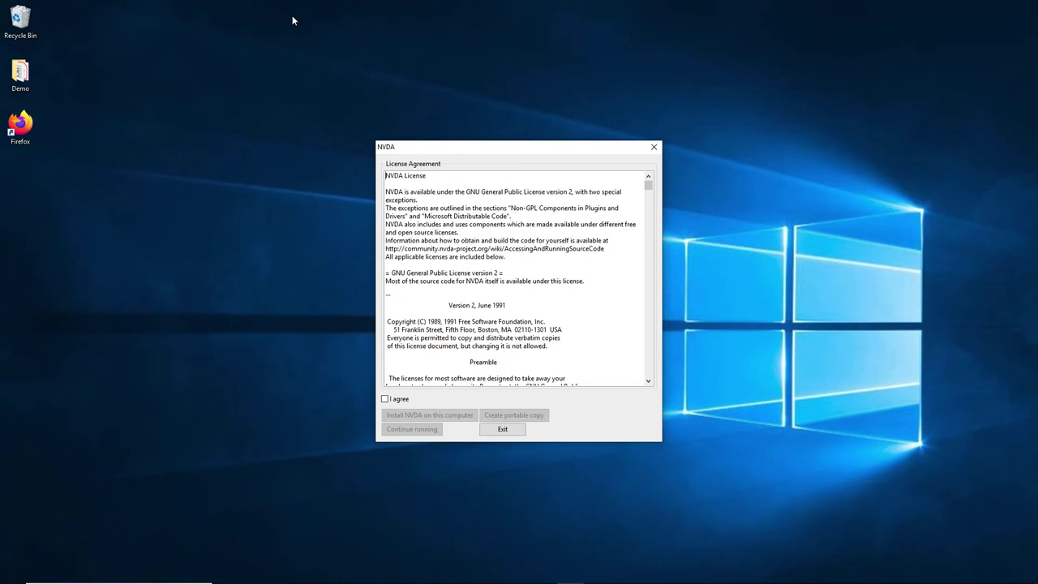
Step: Agree to the NVDA license agreement and choose to install NVDA on this computer
key("Tab")
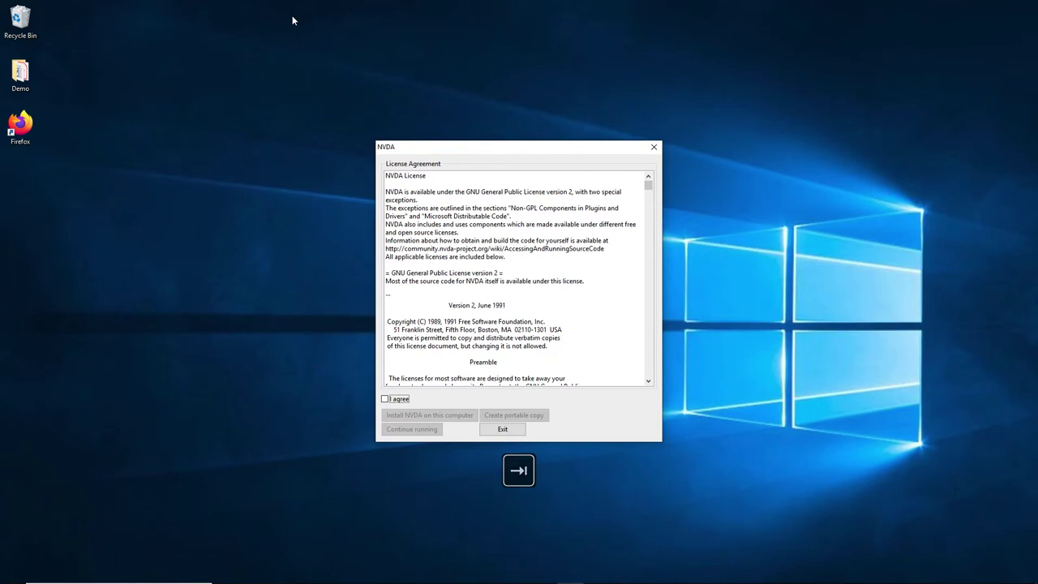
key("space")
key("space")
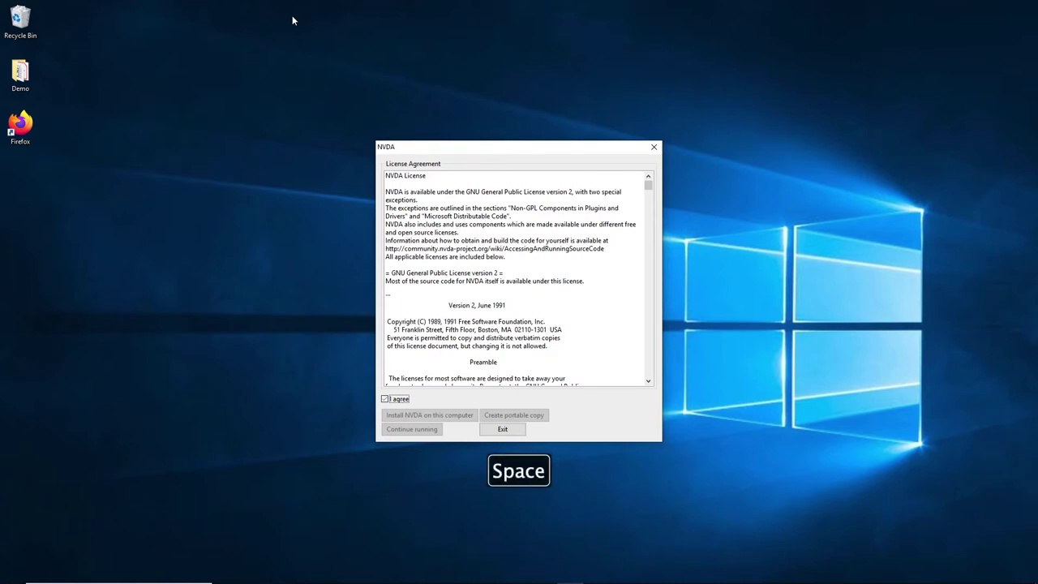
key("Tab")
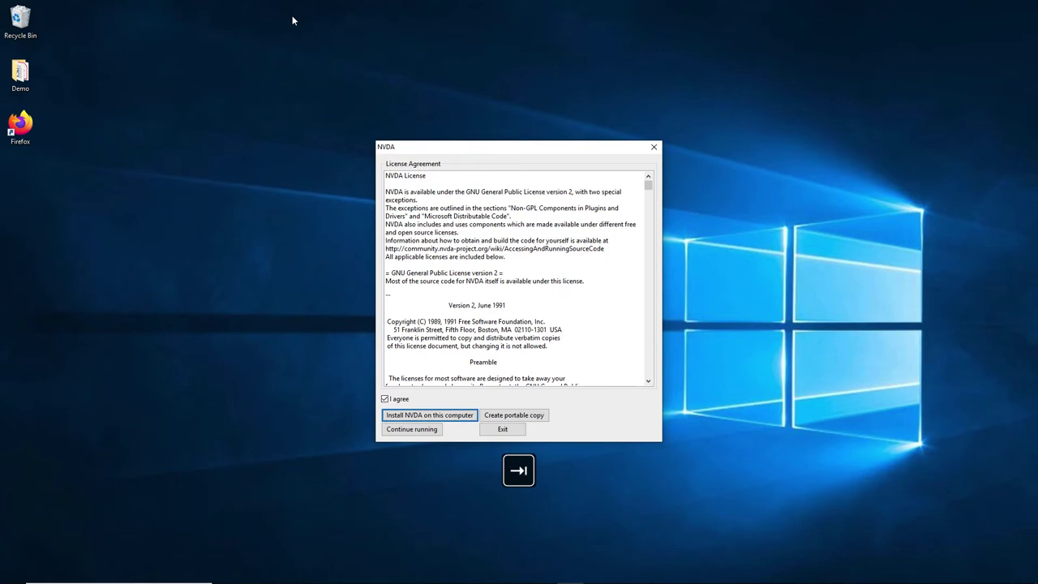
key("Return")
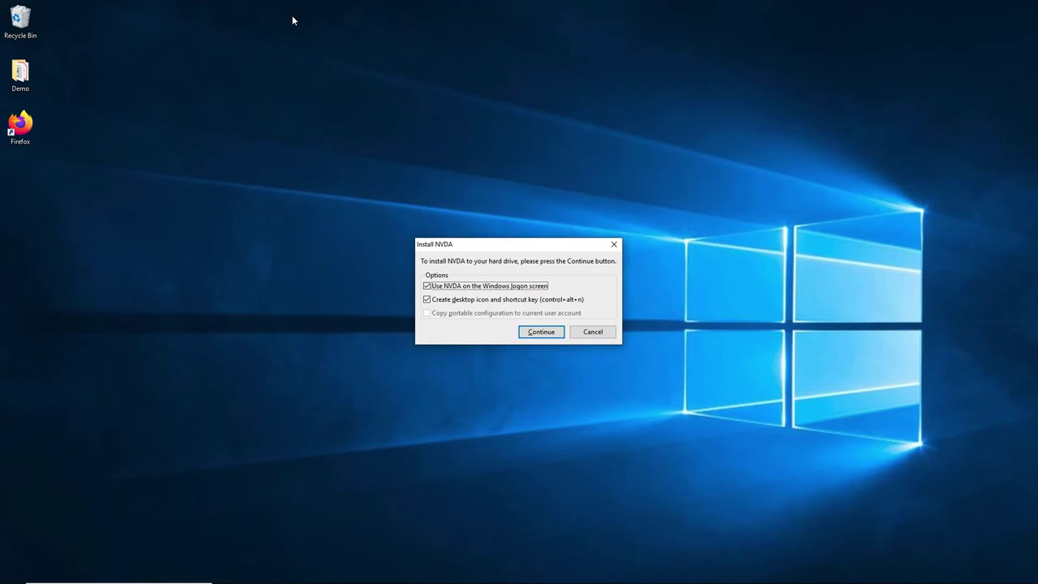
Step: Turn off using NVDA on the Windows logon screen, keep the desktop icon and shortcut key, and install and start NVDA
key("space")
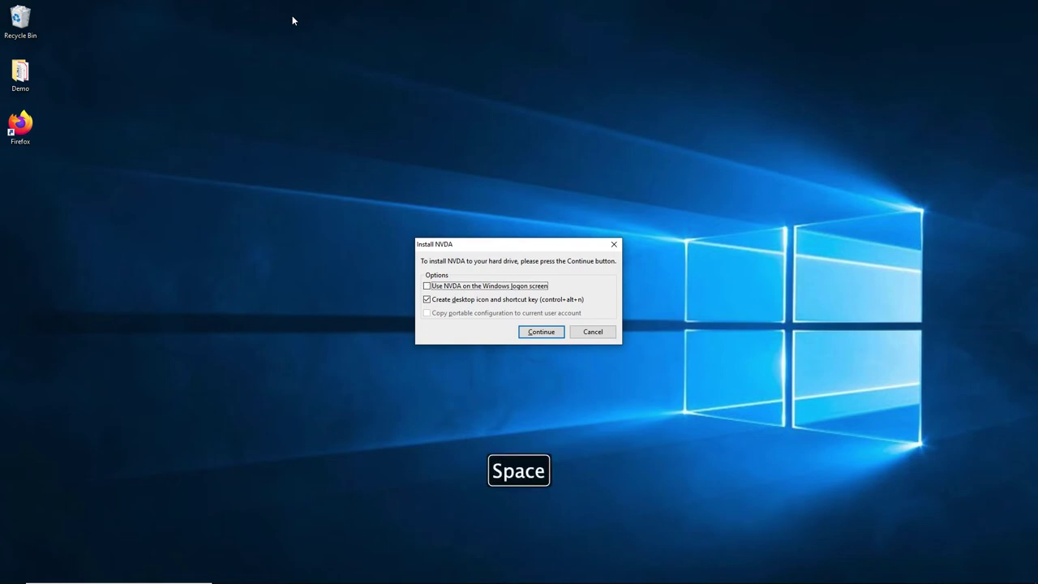
key("Tab")
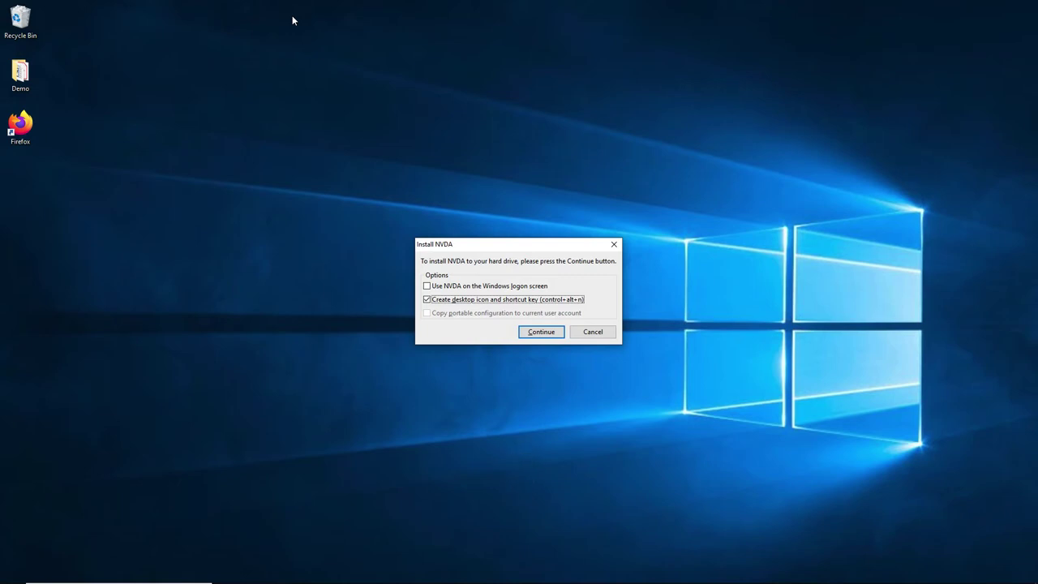
key("Tab")
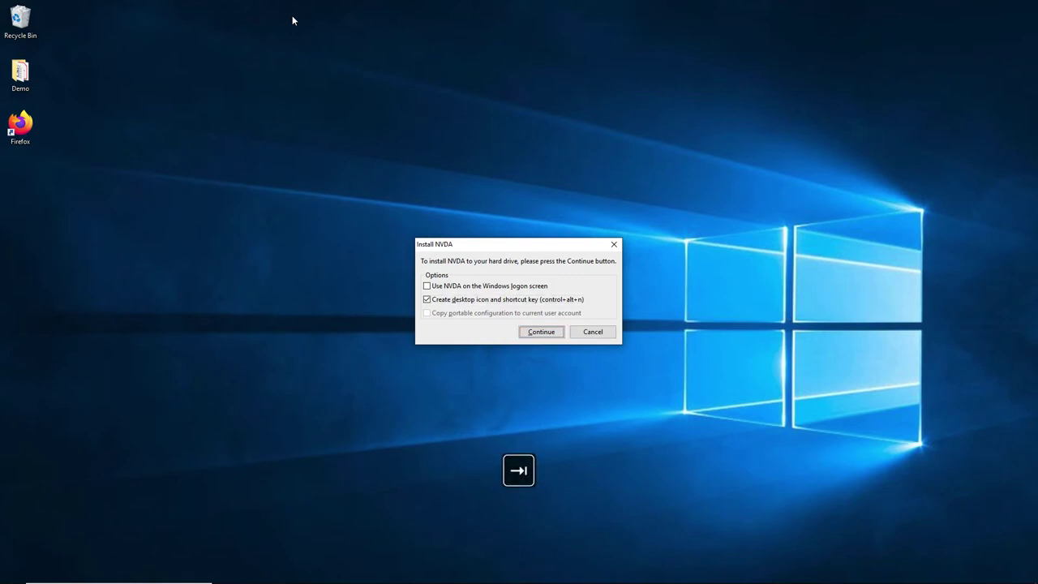
key("Return")
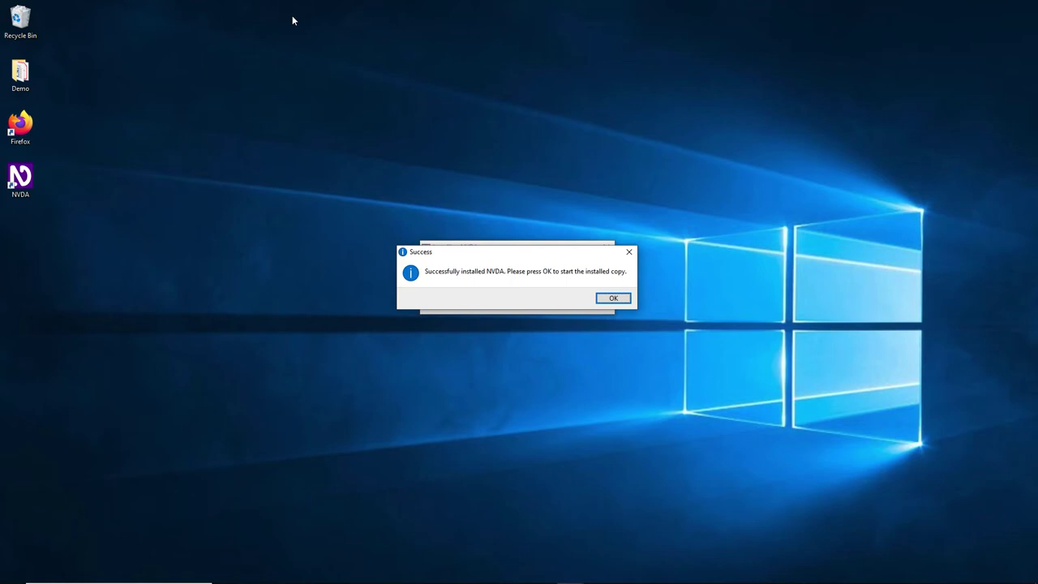
key("Return")
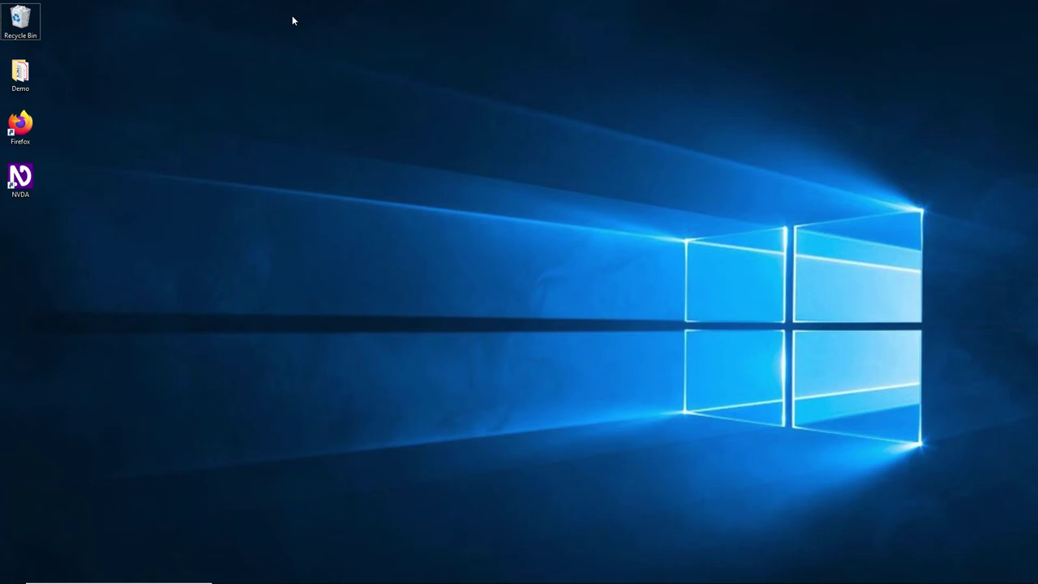
Step: Start NVDA, review the Welcome to NVDA options and accept them with the desktop keyboard layout
key("ctrl+alt+n")
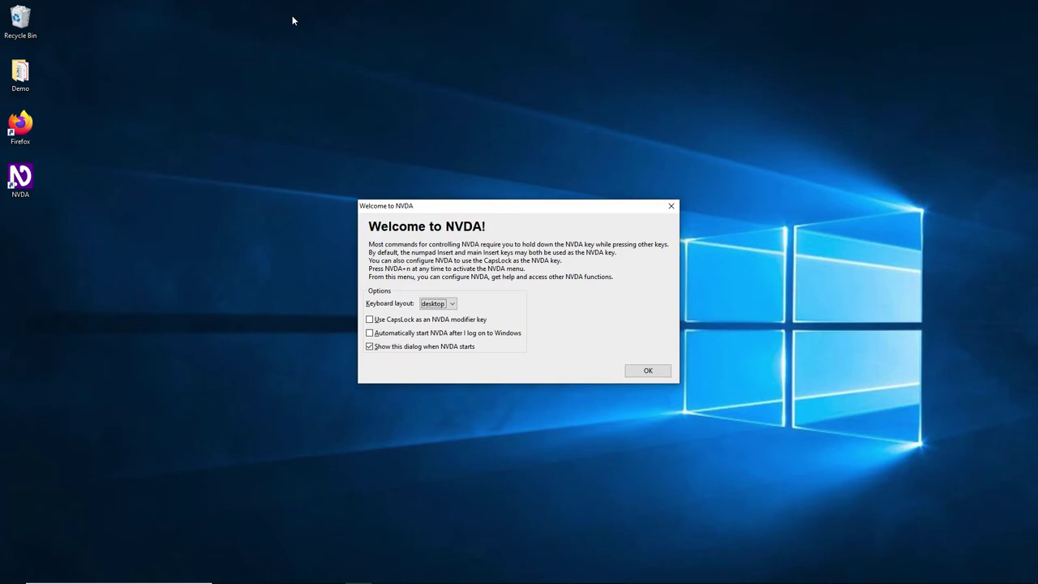
key("Tab")
key("Tab")
key("Tab")
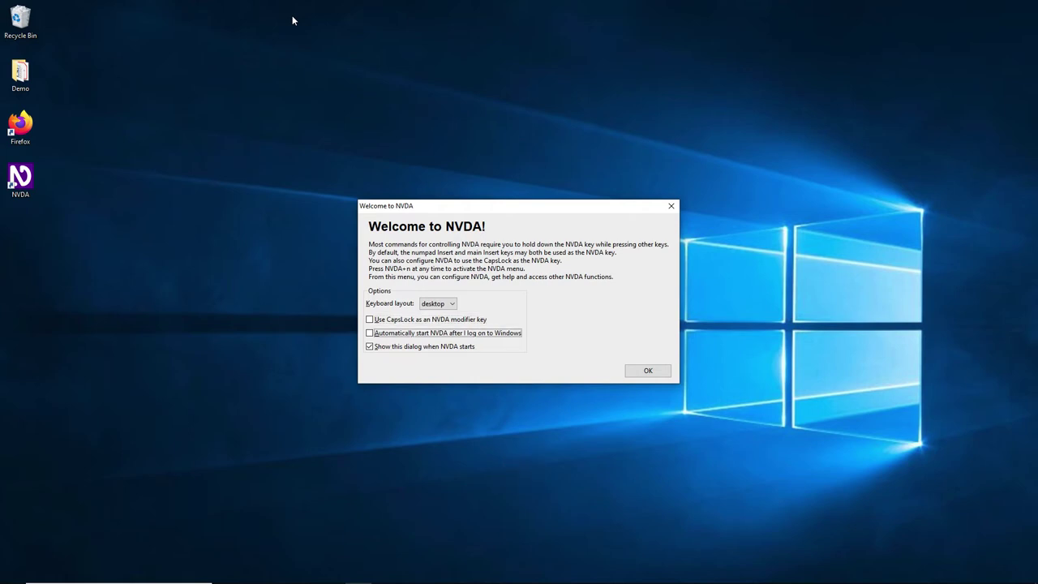
key("Tab")
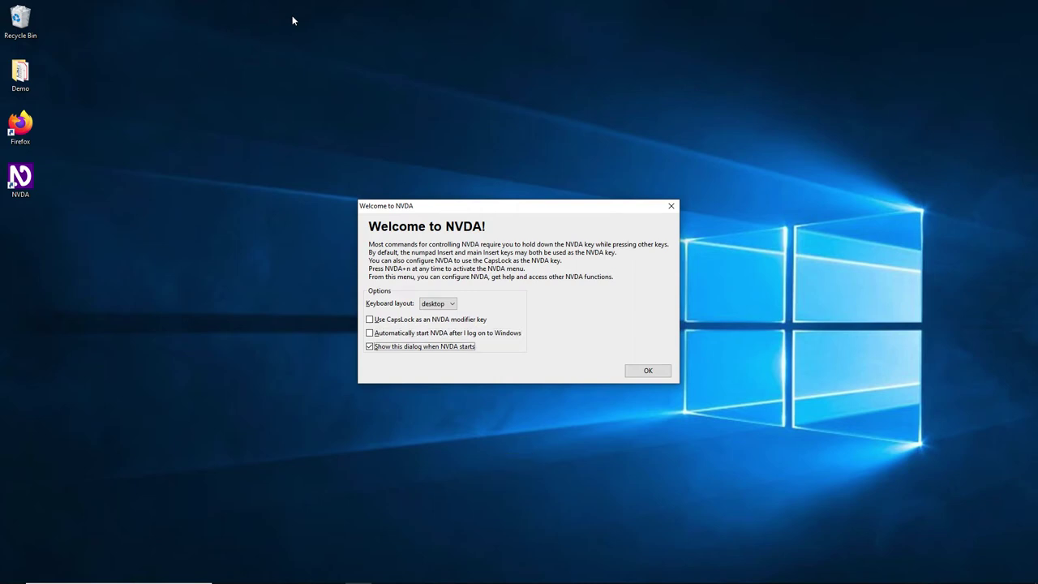
key("Return")
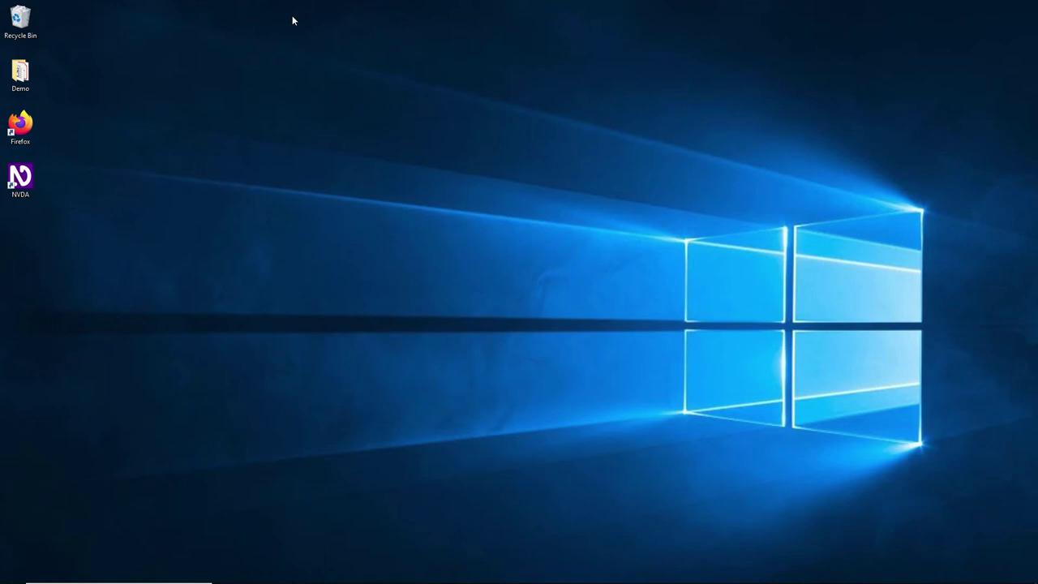
Step: Open the NVDA settings and show the Speech category
key("Insert+n")
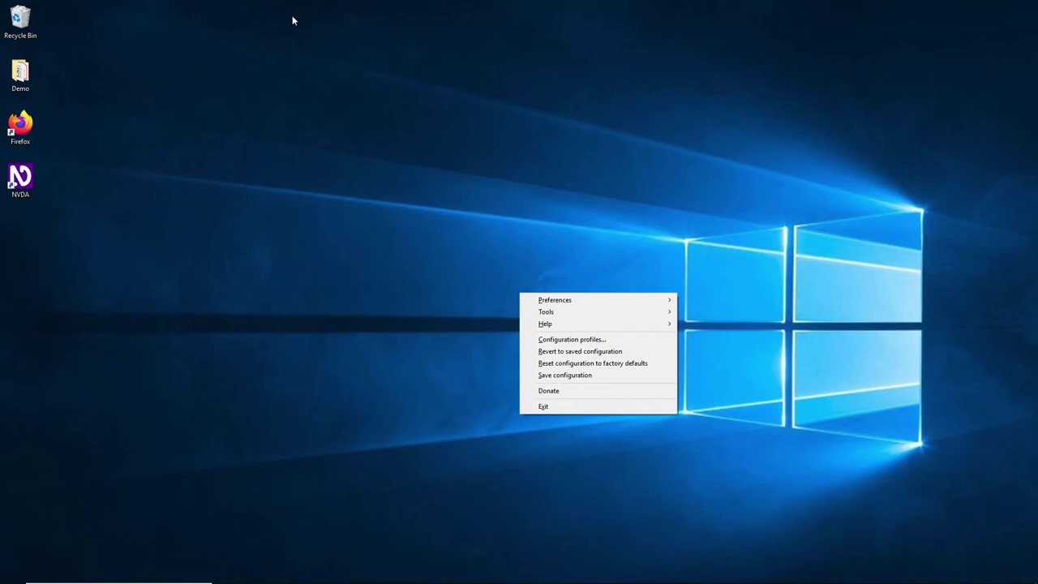
key("Down")
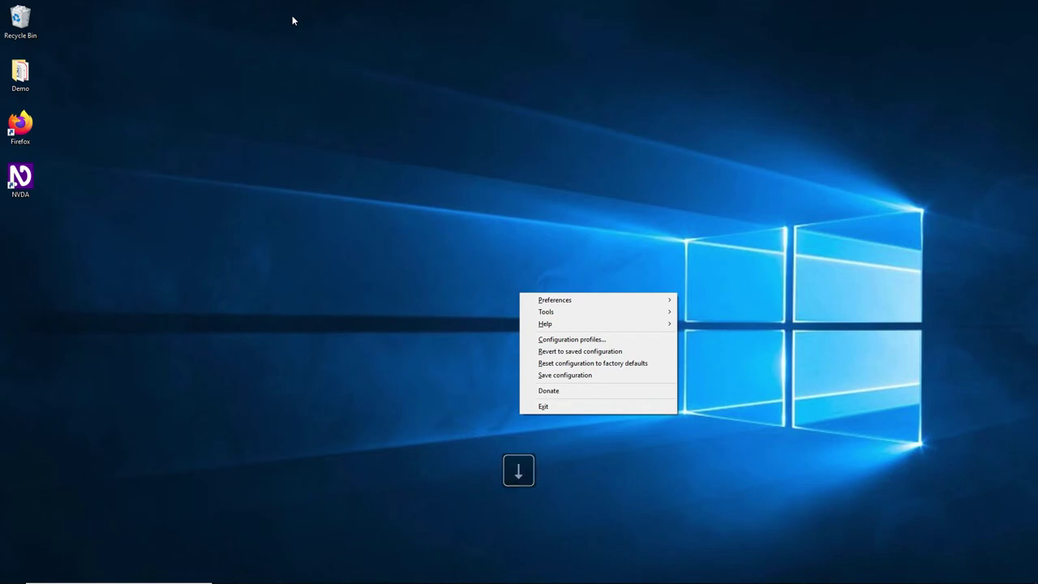
key("Right")
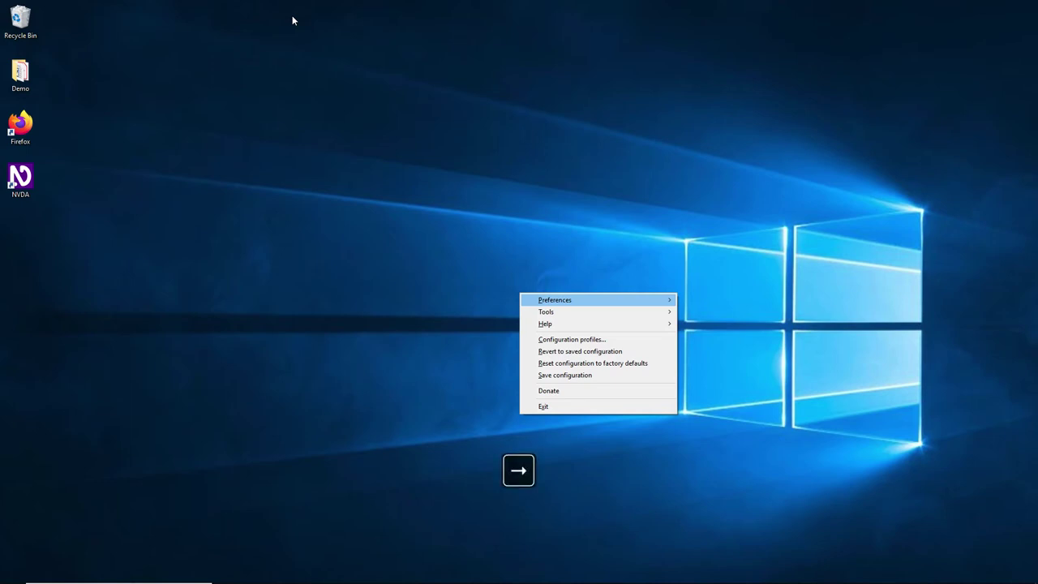
key("Return")
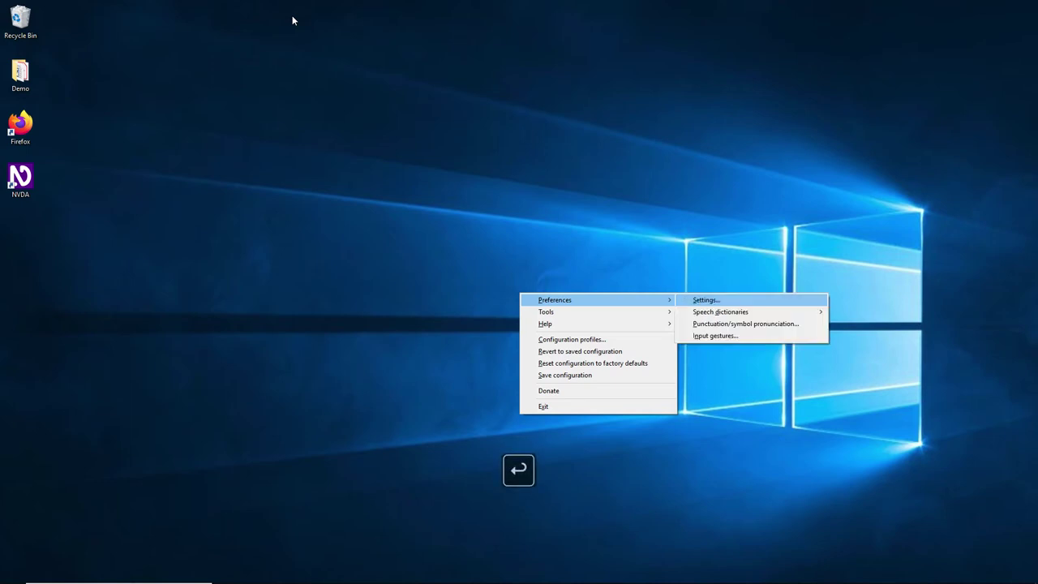
key("Return")
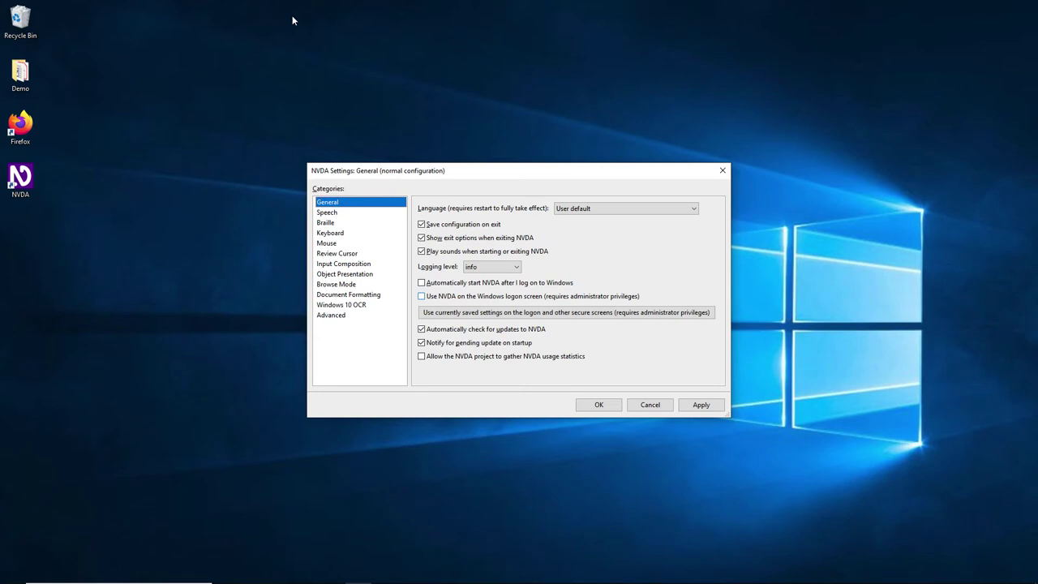
key("Down")
key("Down")
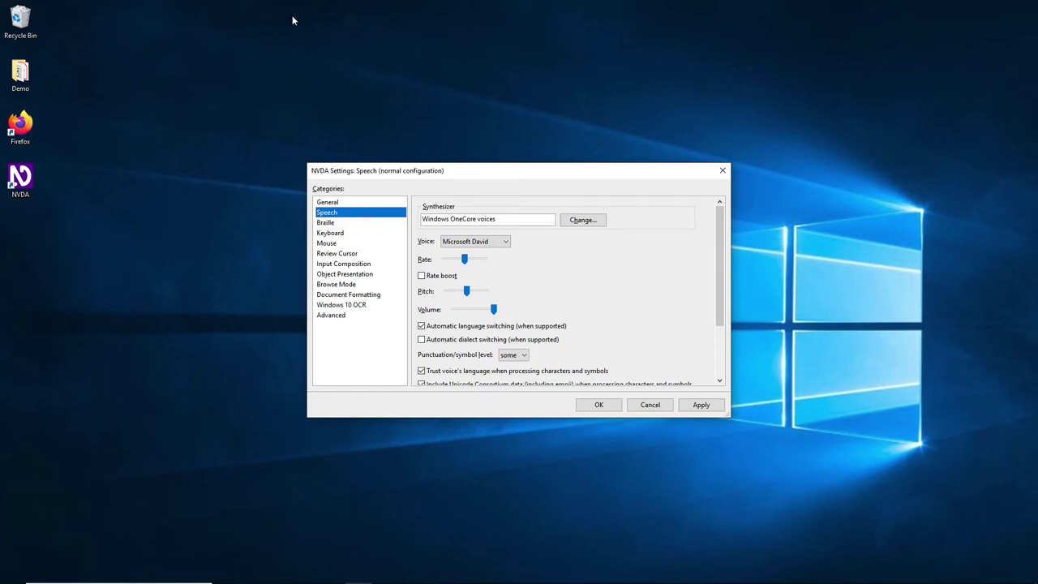
Step: Preview the Windows OneCore voices, including Microsoft Hedda, Julie and Paul, and return to Microsoft David
key("Tab")
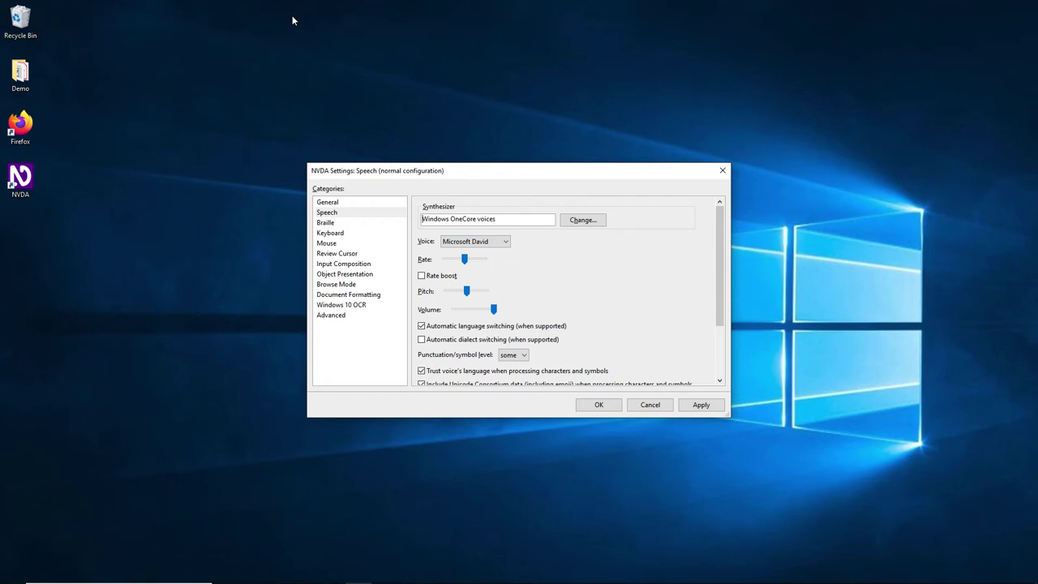
key("Tab")
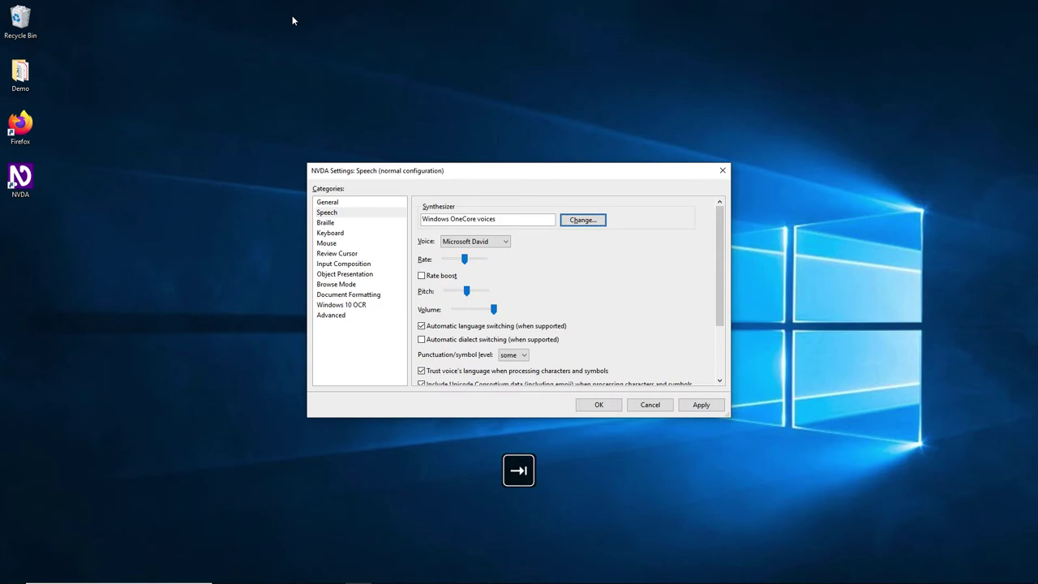
key("Tab")
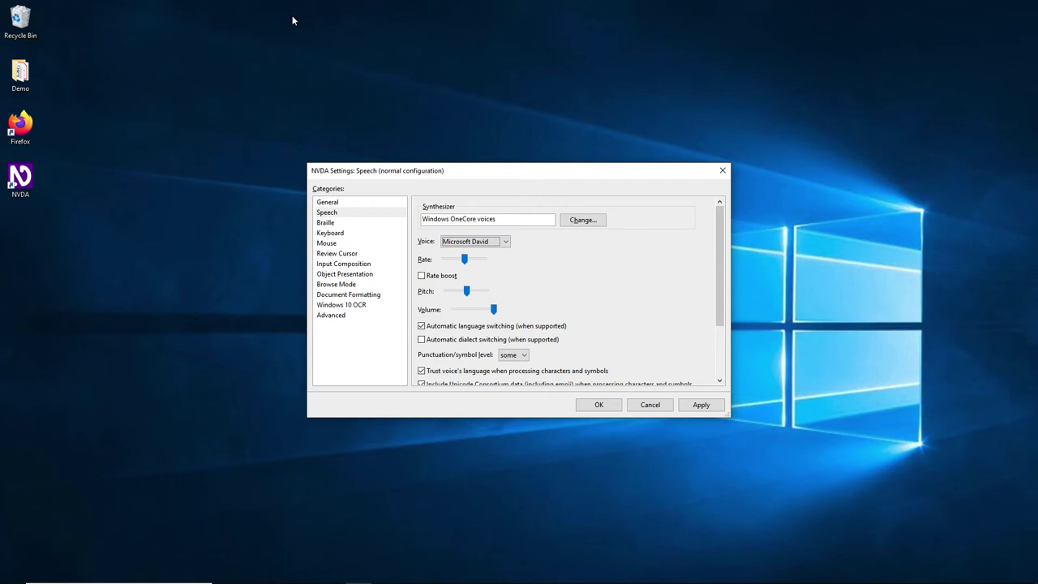
key("Right")
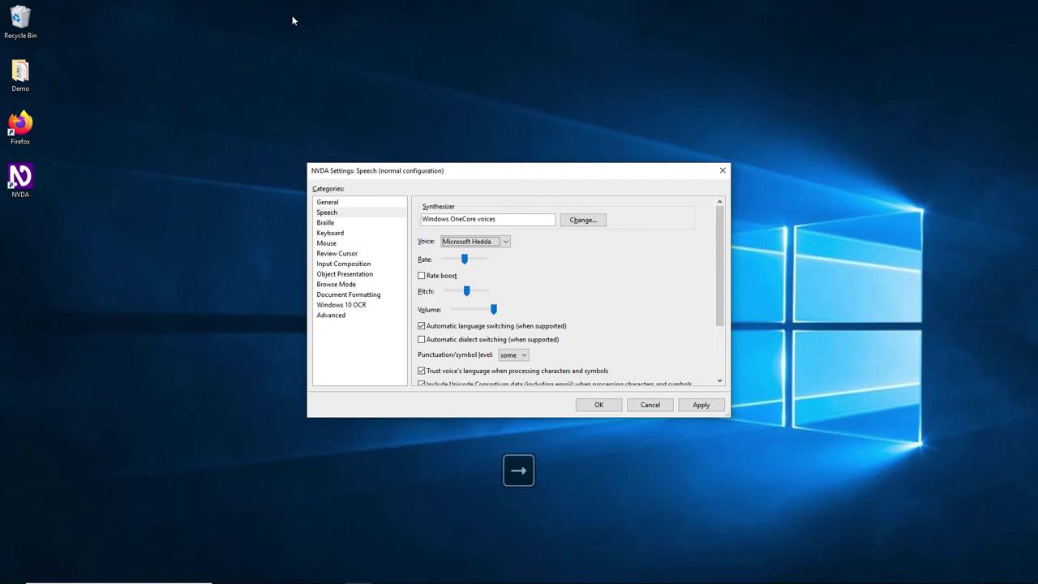
key("Right")
key("Right")
key("Right")
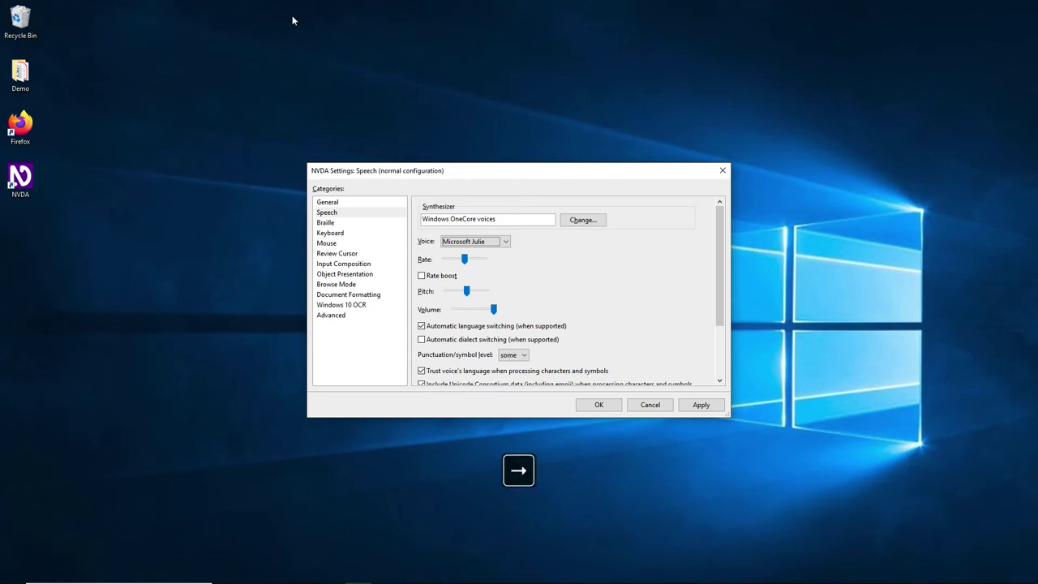
key("Right")
key("Right")
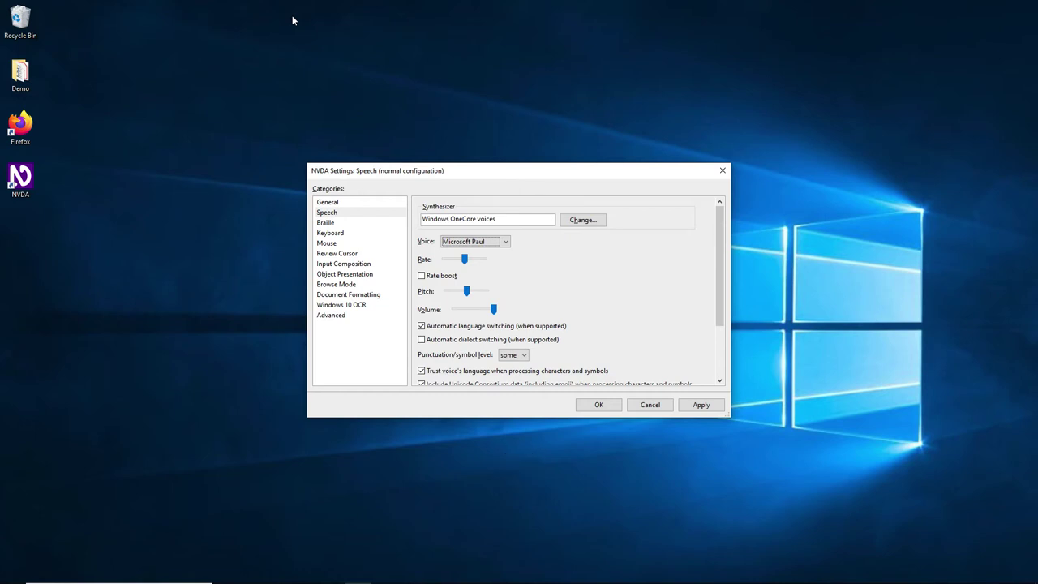
key("Right")
Step: Pass over the rate and pitch settings, lower the speech volume and raise it back to maximum
key("Tab")
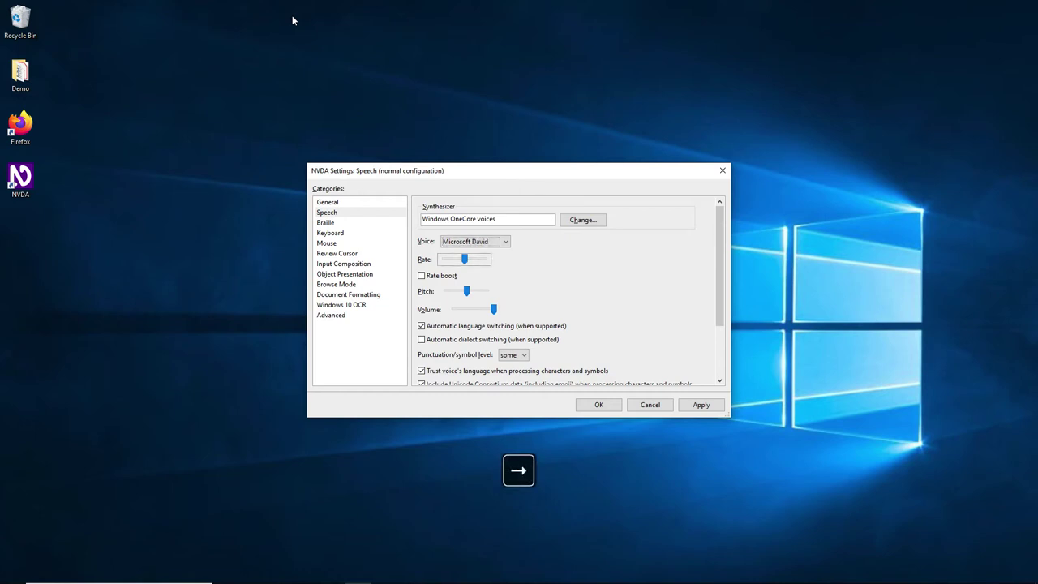
key("Tab")
key("Tab")
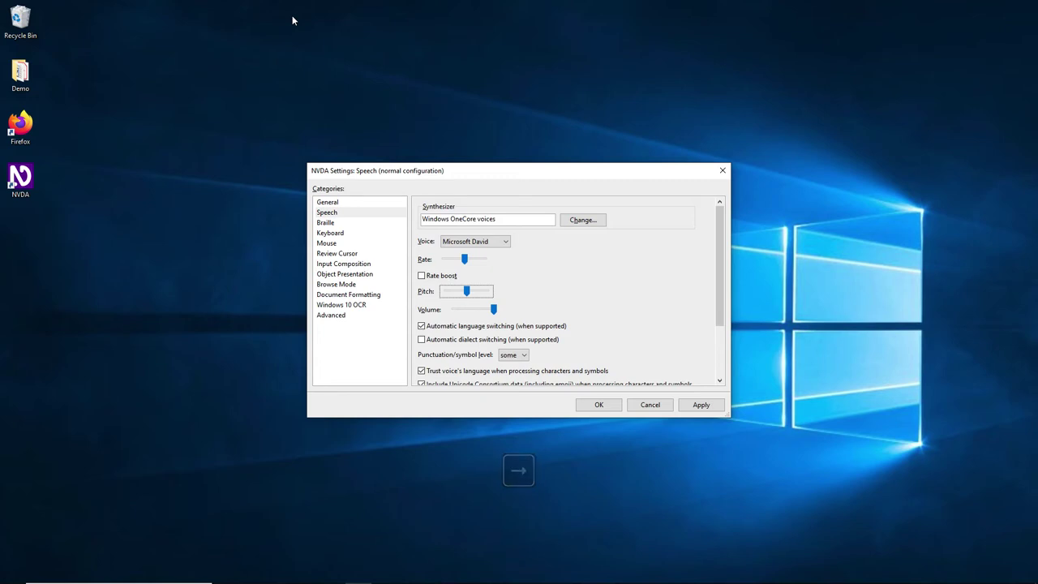
key("Tab")
key("Right")
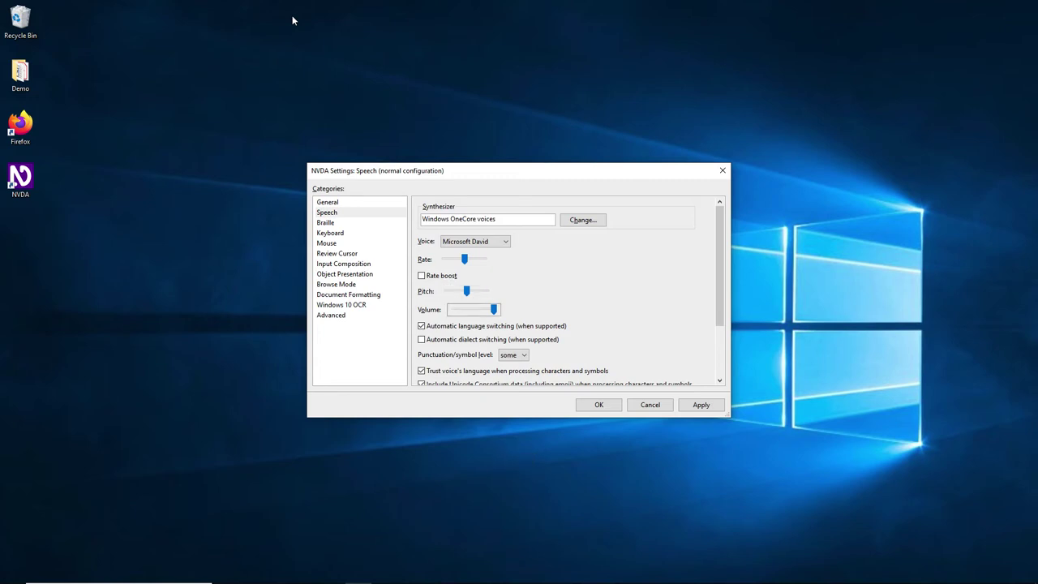
key("Left")
key("Left")
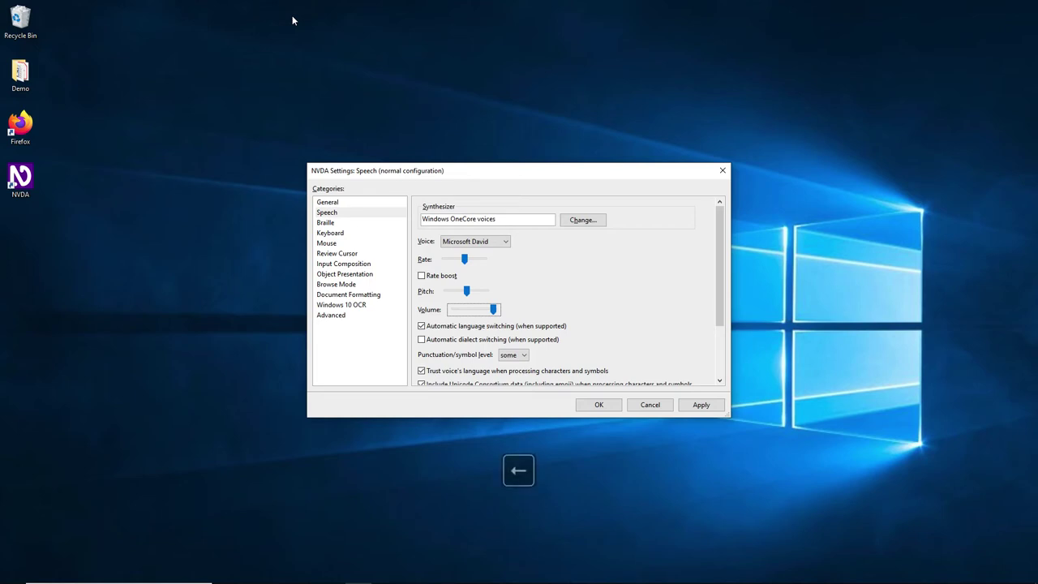
key("Left")
key("Left")
key("Left")
key("Left")
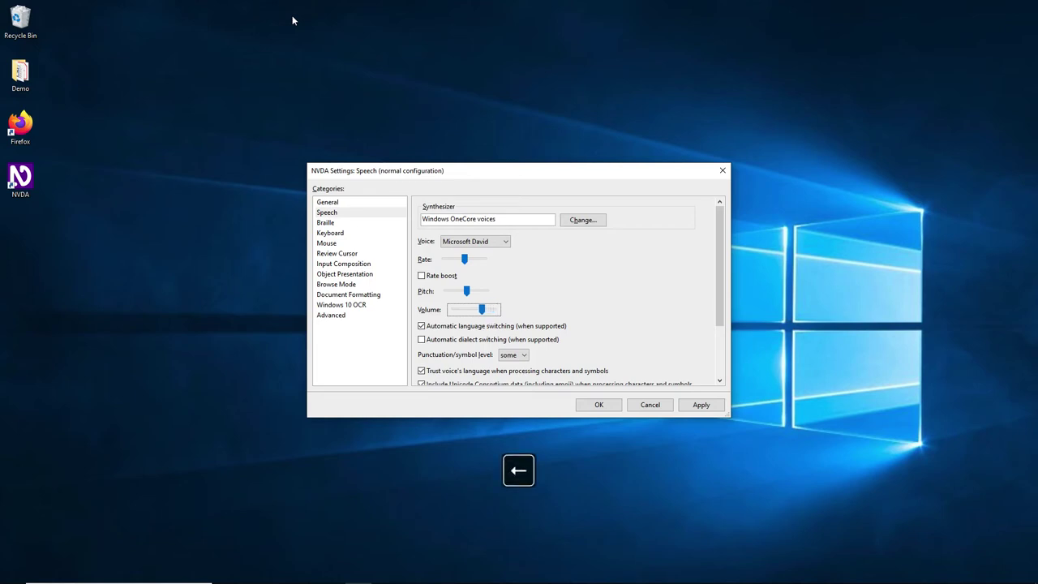
key("Left")
key("Left")
key("Left")
key("Left")
key("Right")
key("Right")
key("Right")
key("Right")
key("Right")
key("Right")
key("Right")
key("Right")
key("Right")
key("Right")
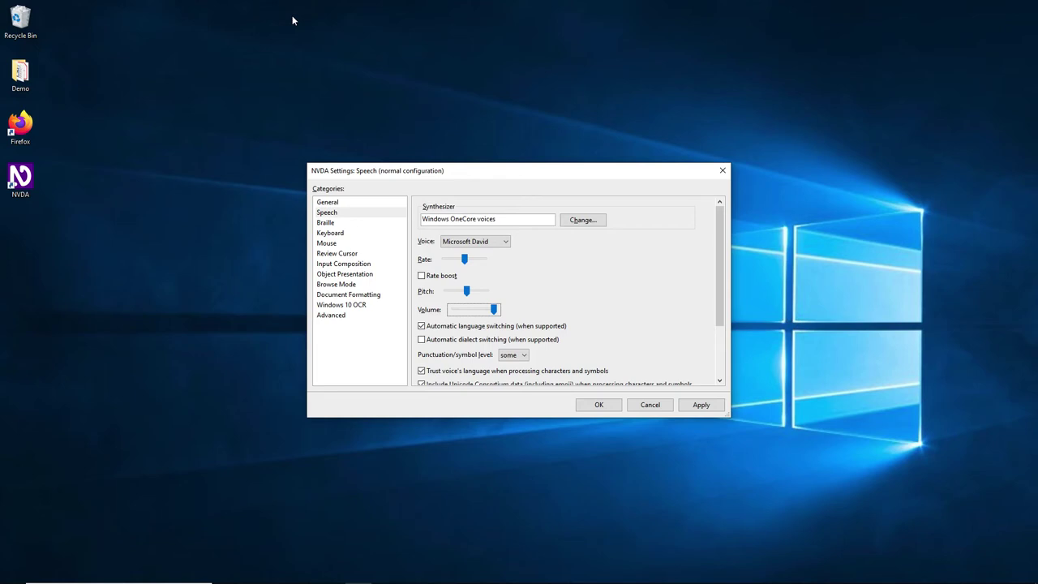
key("Right")
key("Right")
Step: Review the language and dialect switching, punctuation level, voice language trust and Unicode Consortium data options
key("Tab")
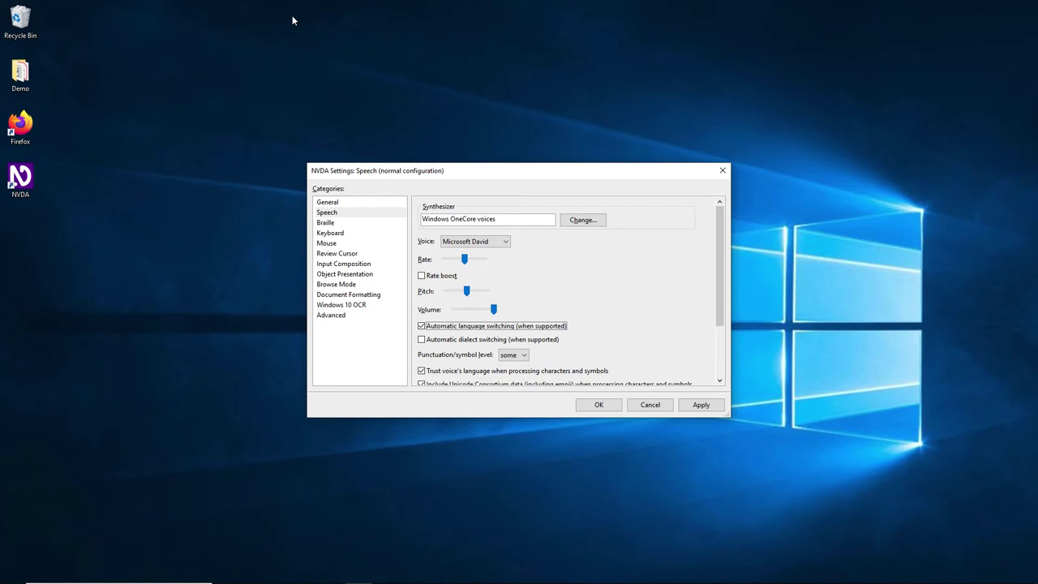
key("Right")
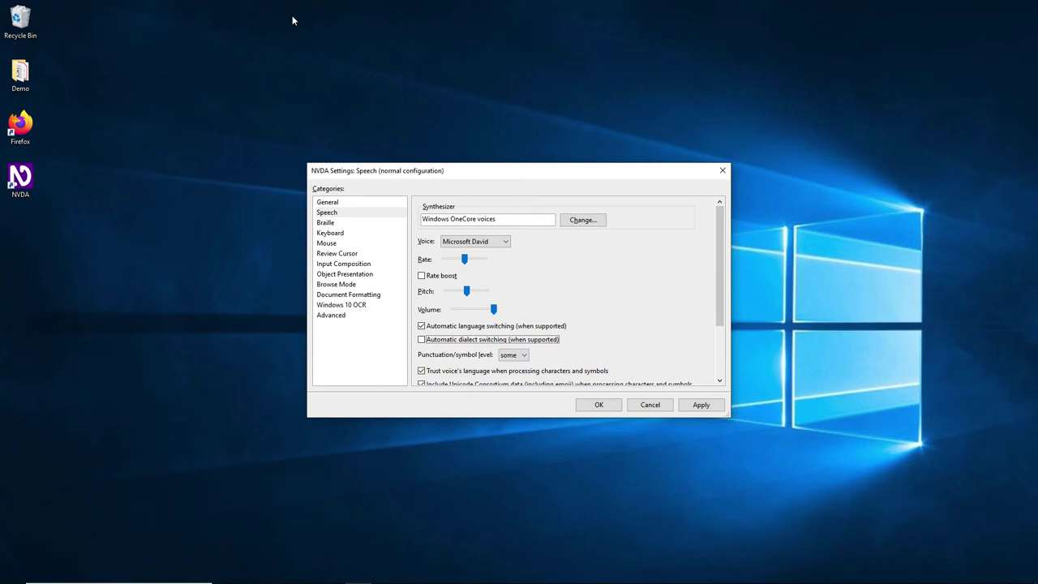
key("Right")
key("Right")
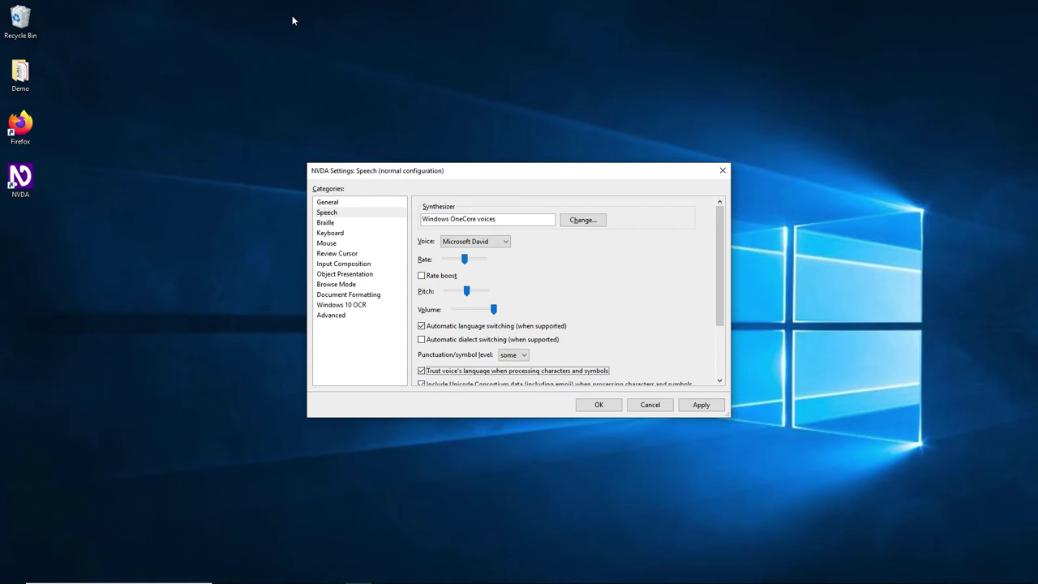
key("Right")
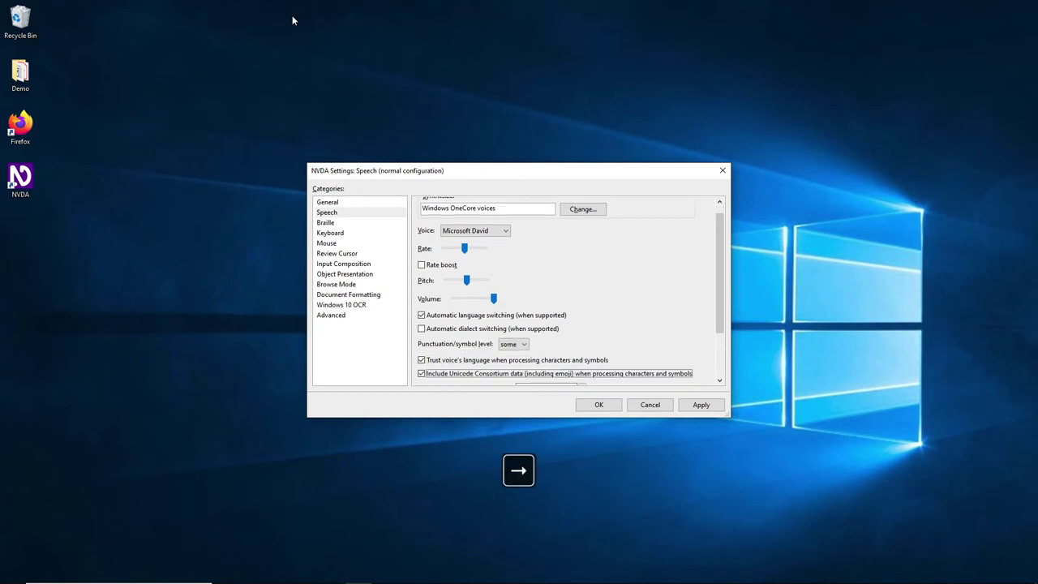
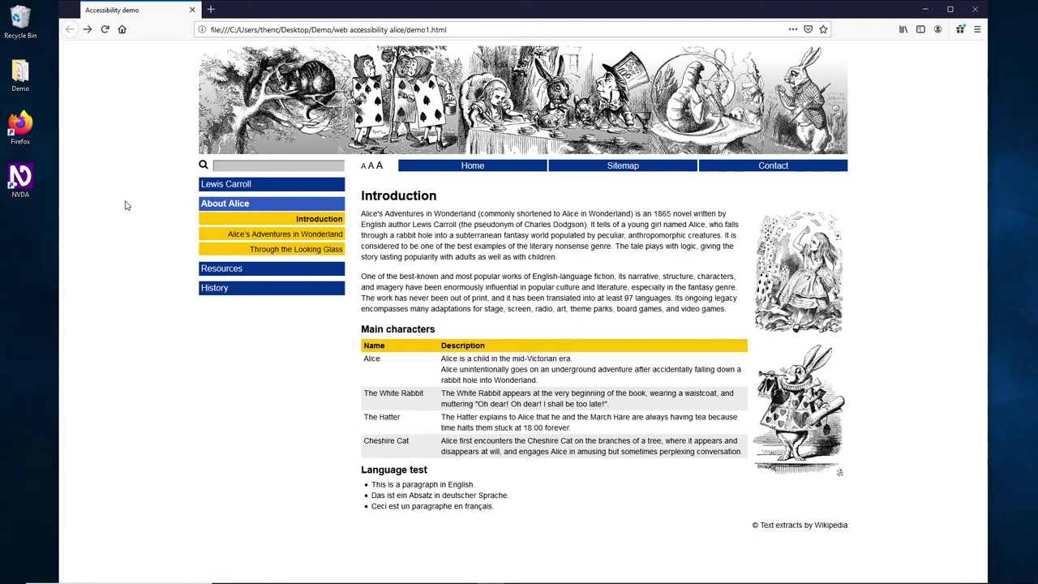
Step: On the Accessibility demo page in Firefox, have NVDA read aloud and move forward and back through the landmarks
key("Insert+Down")
key("ctrl")
key("d")
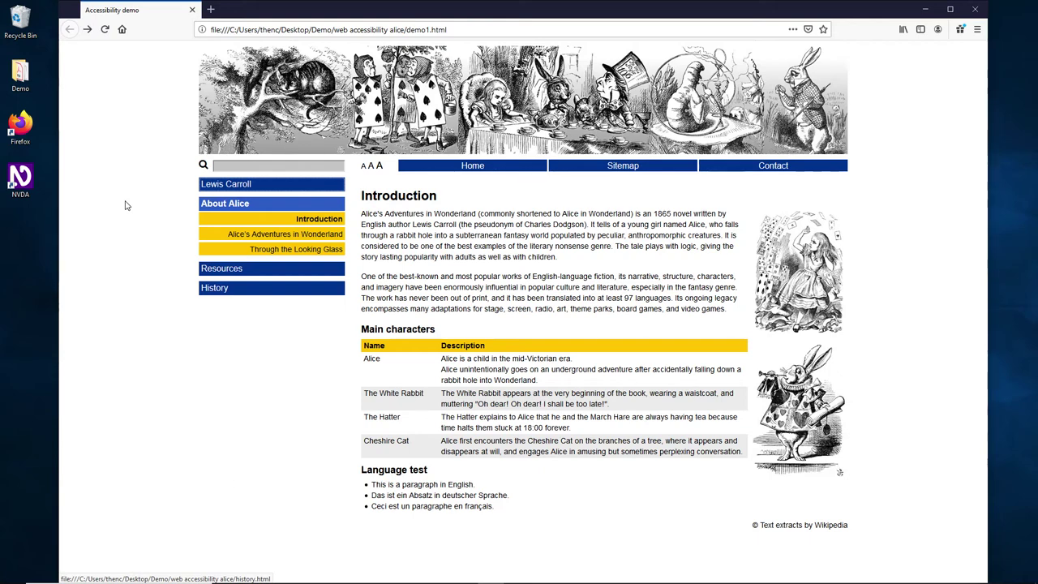
key("d")
key("d")
key("shift+d")
key("Insert+Down")
key("ctrl")
Step: Move through the Accessibility demo page by headings, three forward and two back
key("h")
key("h")
key("h")
key("shift+h")
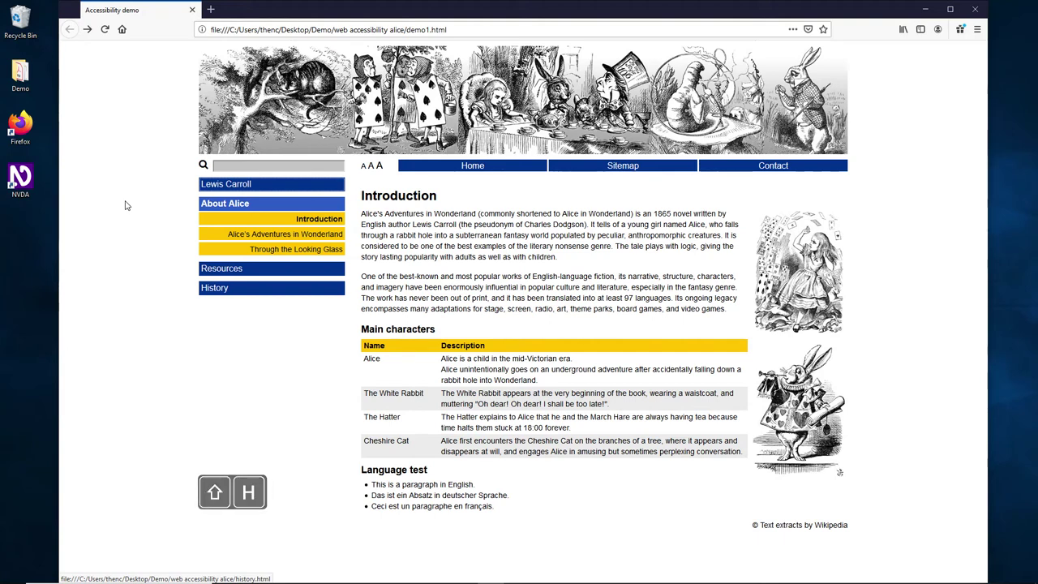
key("shift+h")
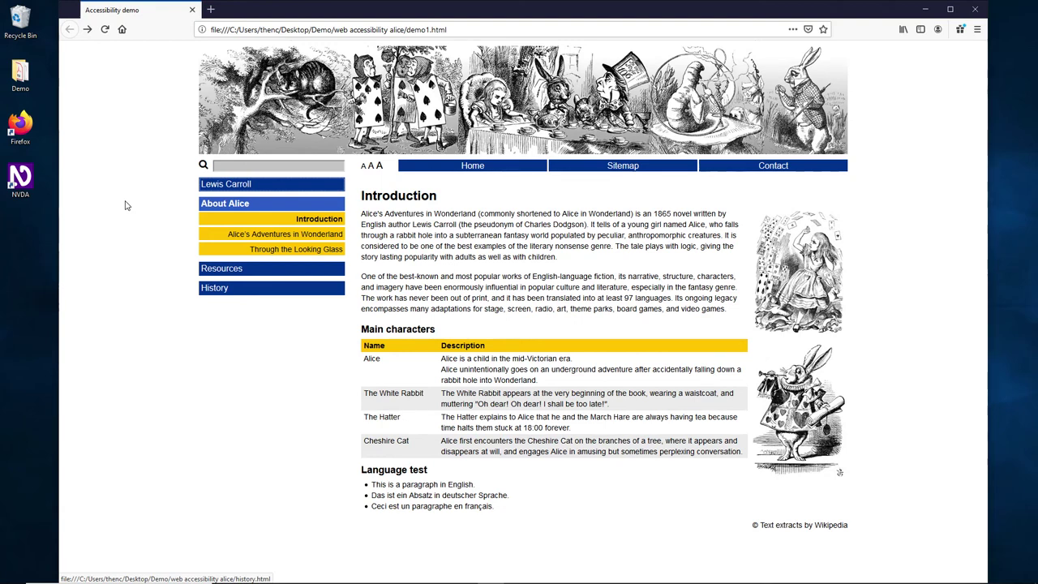
Step: Move through the graphics on the Accessibility demo page, two forward and one back
key("g")
key("g")
key("shift+g")
Step: Advance to the next focusable element and the next heading, have NVDA read continuously from there, and stop the speech
key("Tab")
key("h")
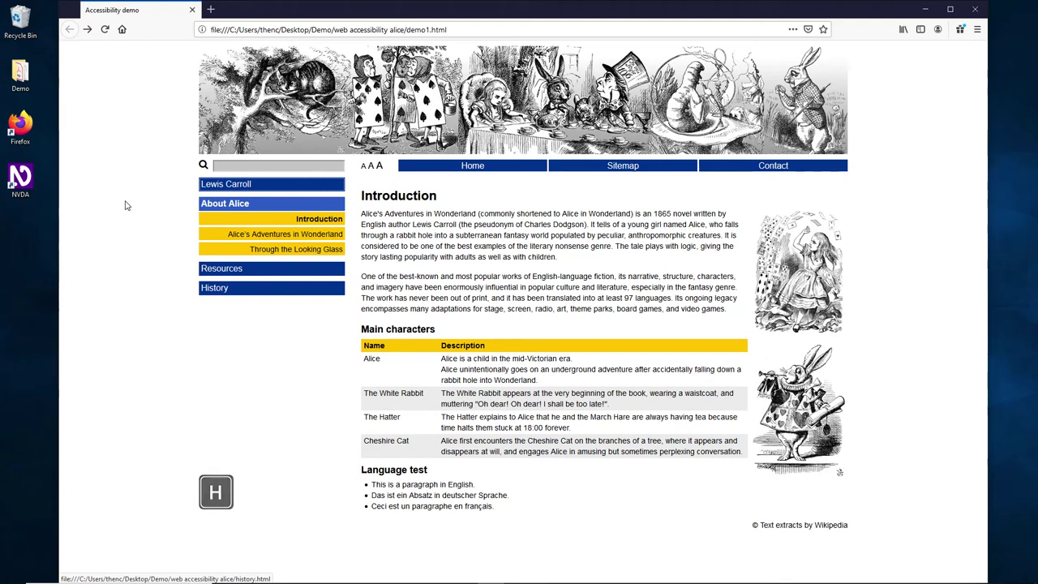
key("Insert+Down")
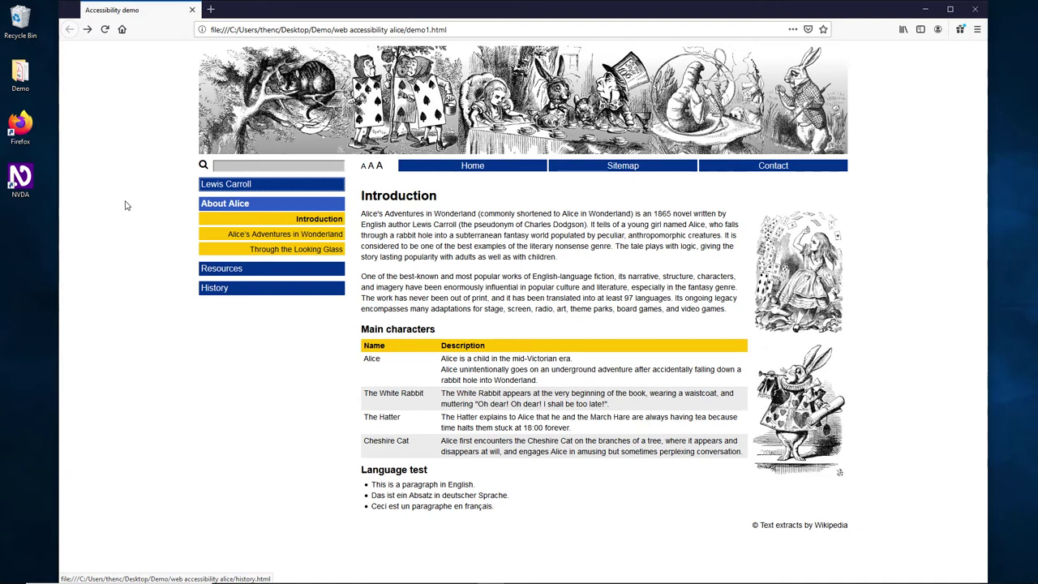
key("ctrl")
Step: Bring up NVDA's Elements List and review the page's links, headings, form fields, buttons and landmarks by switching the type forward and back
key("Insert+F7")
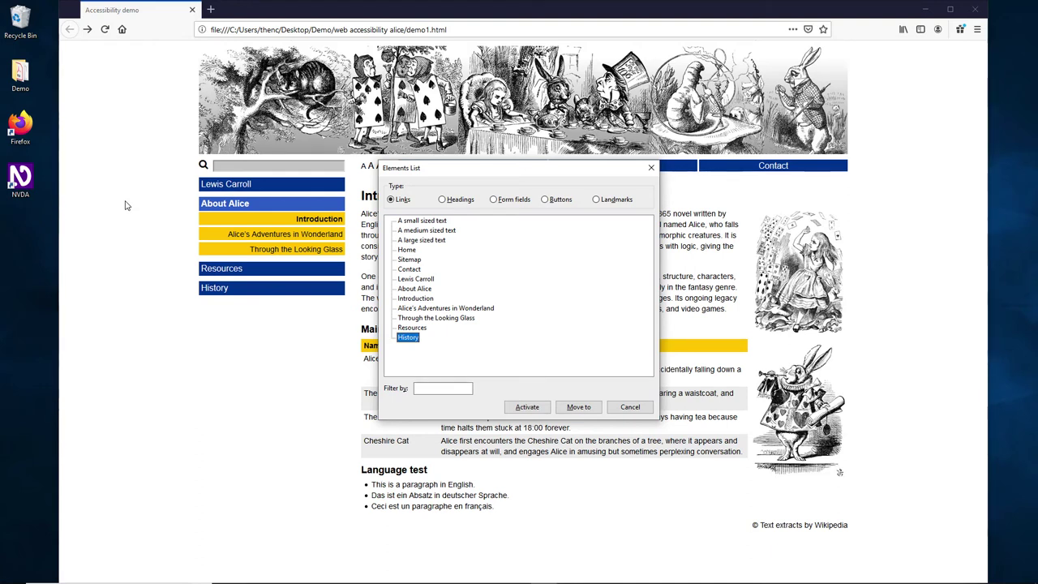
key("shift+Tab")
key("Right")
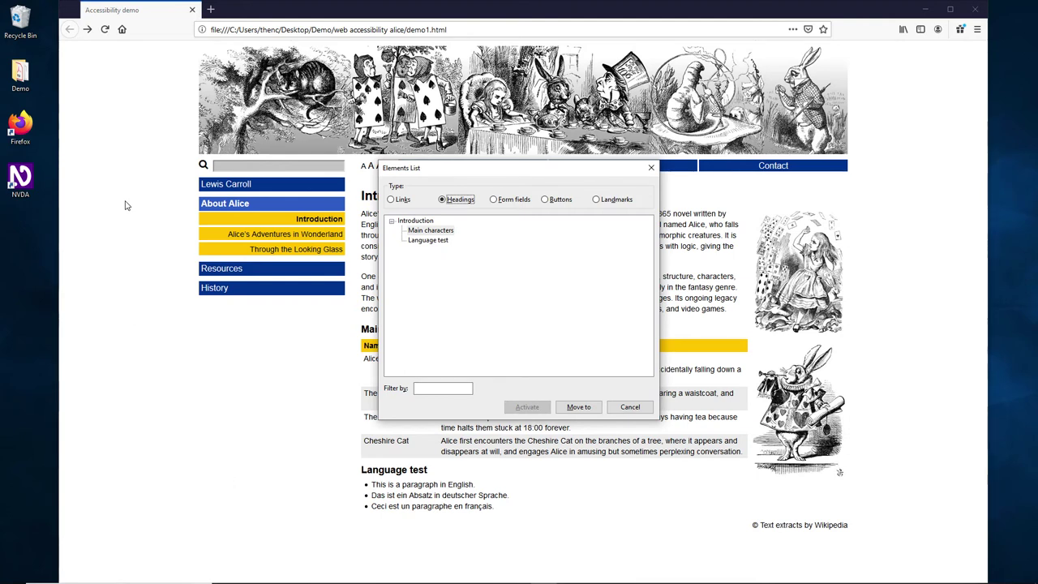
key("Right")
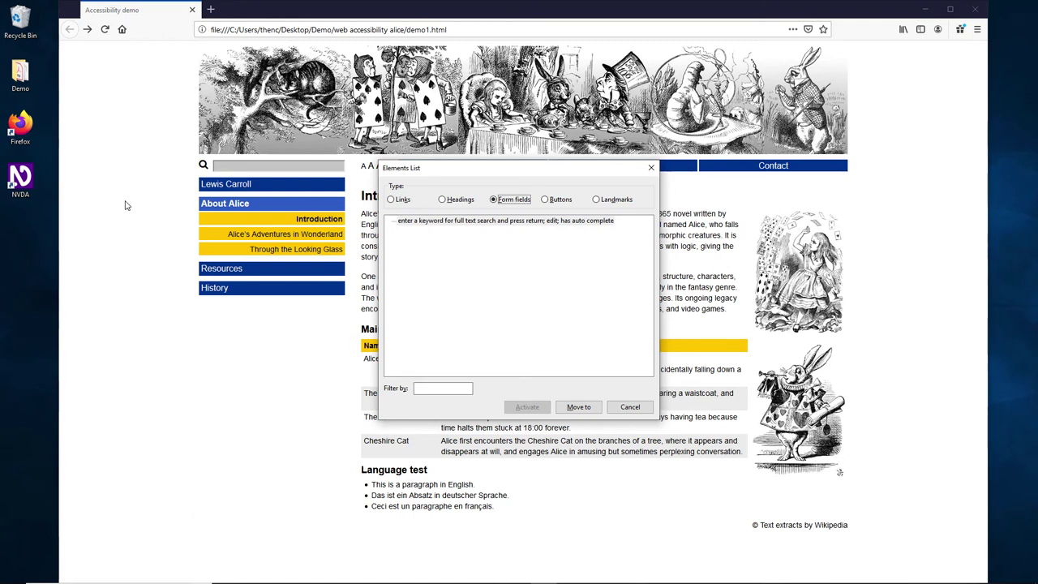
key("Right")
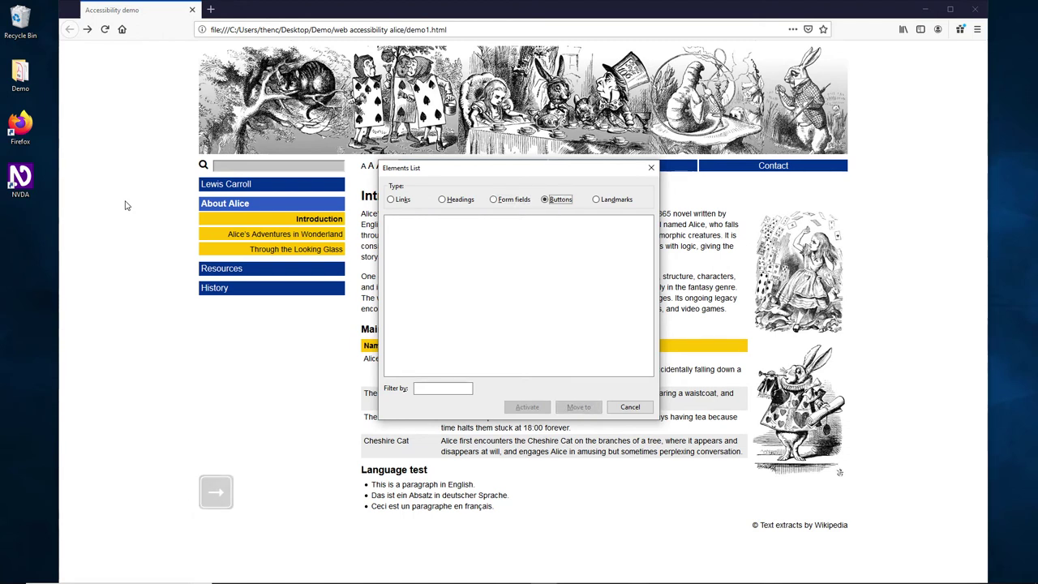
key("Right")
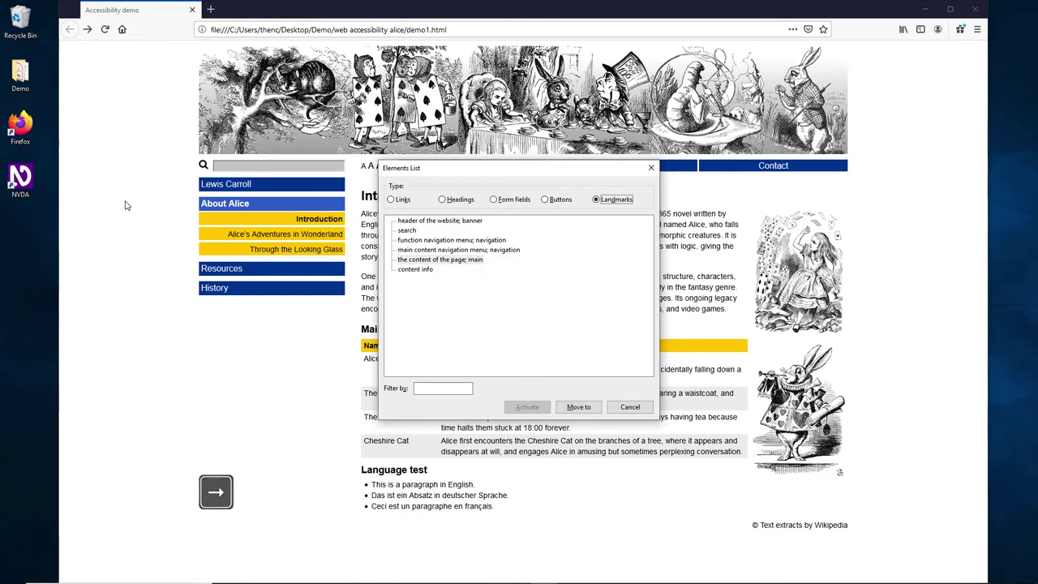
key("Left")
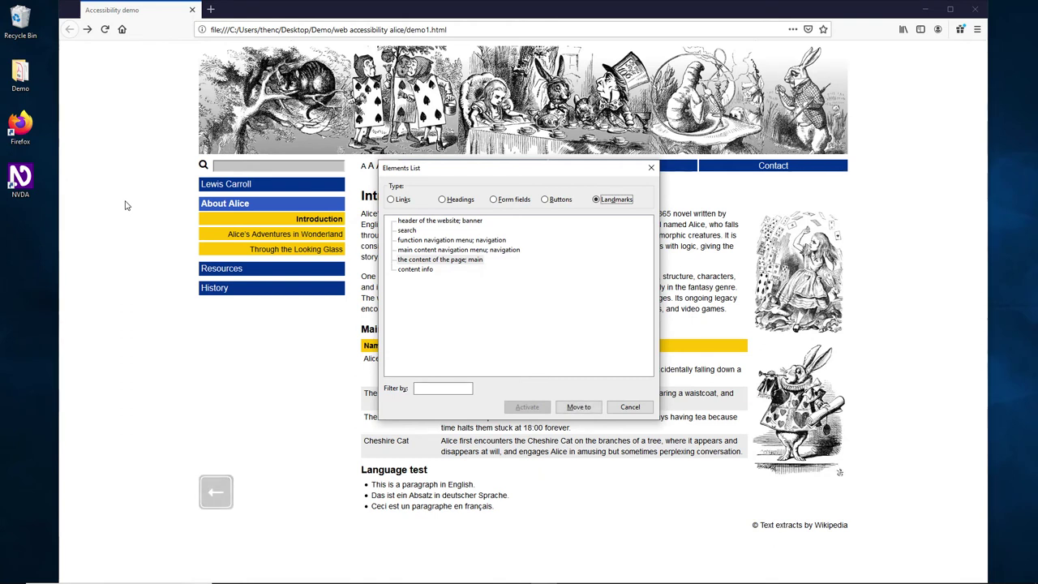
key("Left")
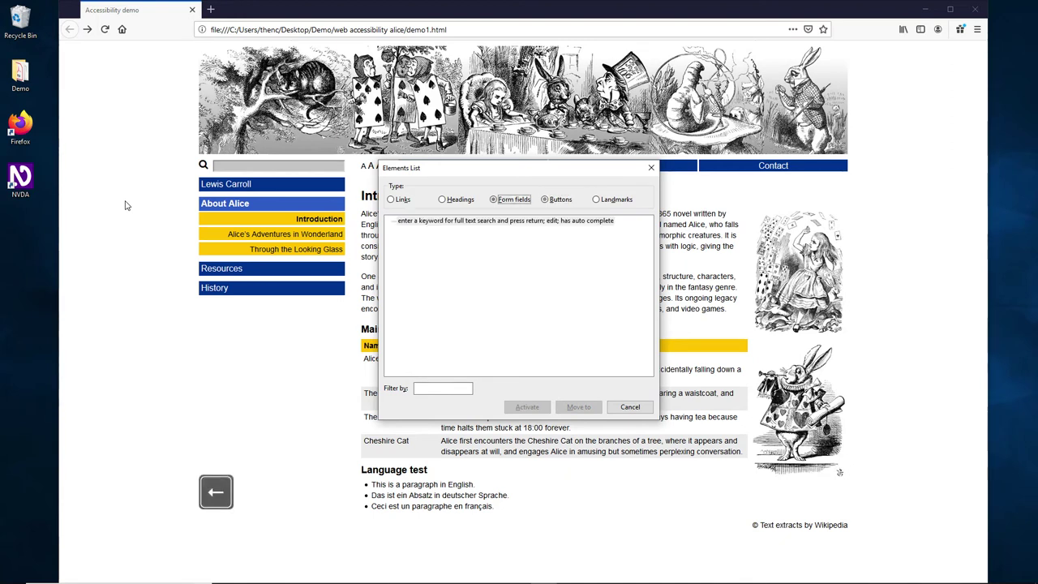
key("Left")
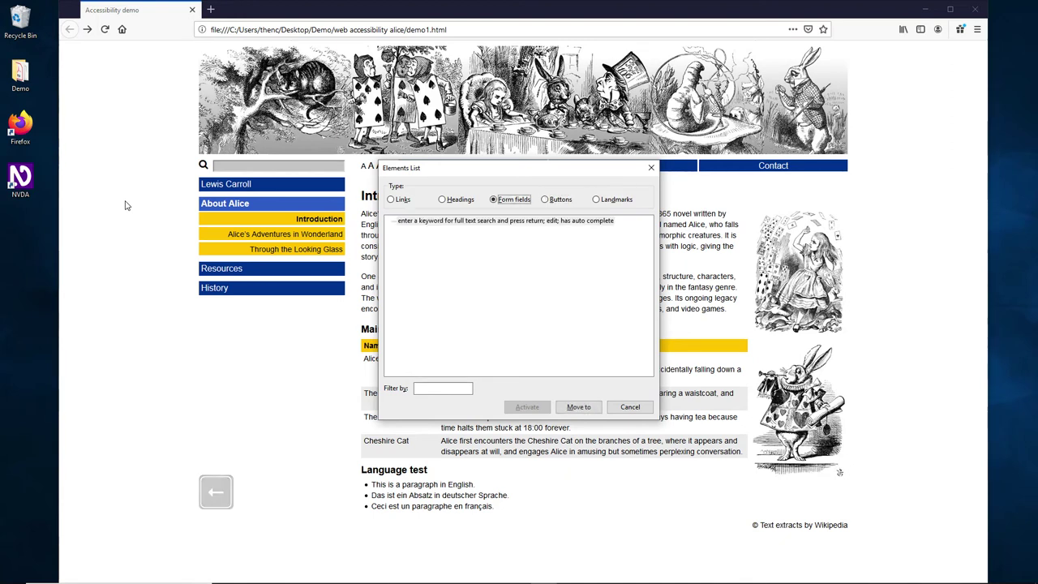
key("Left")
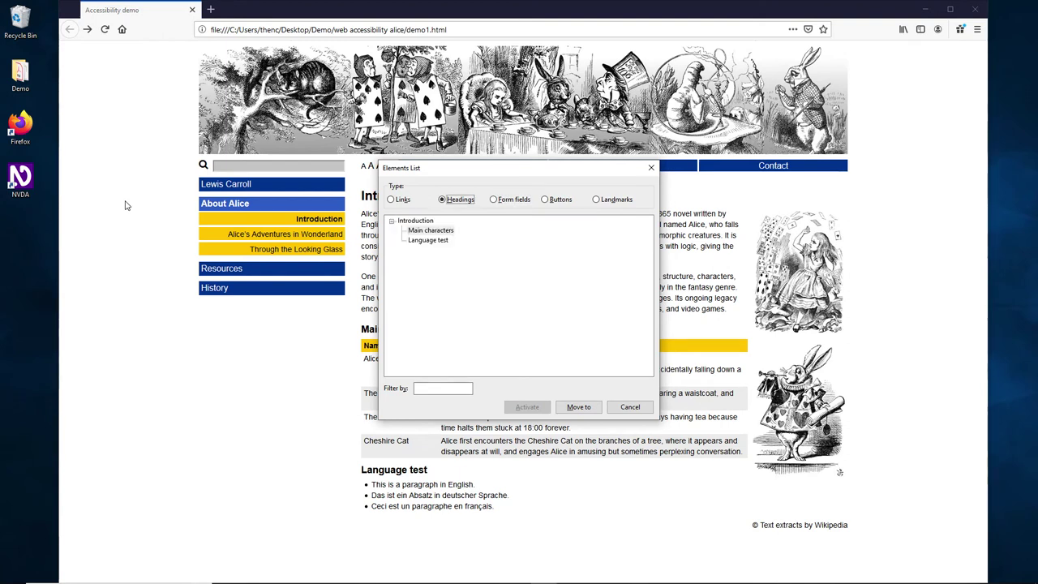
key("Left")
Step: Select the Introduction heading in the Elements List and move the reading position to it
key("Tab")
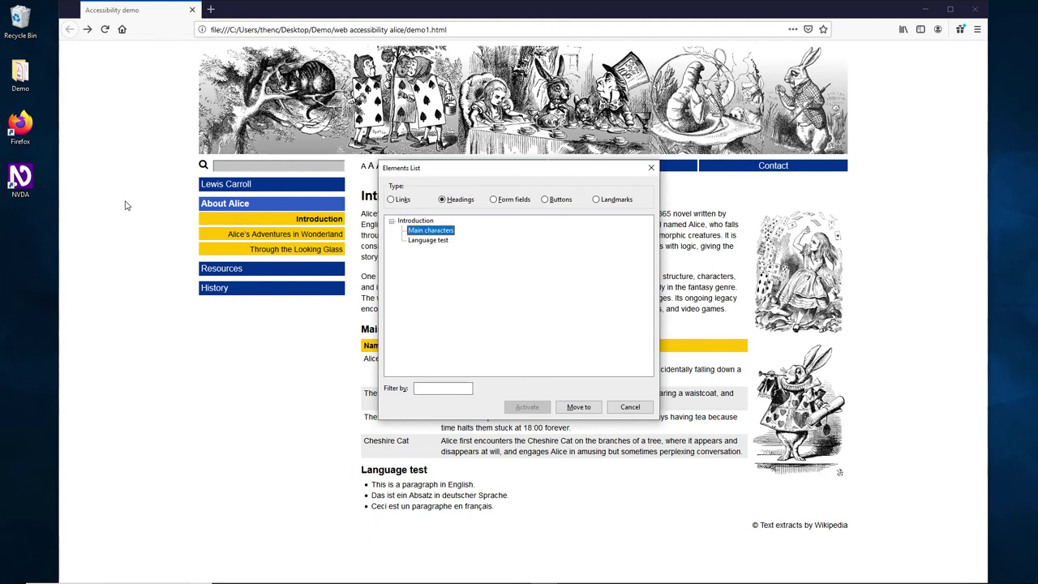
key("Up")
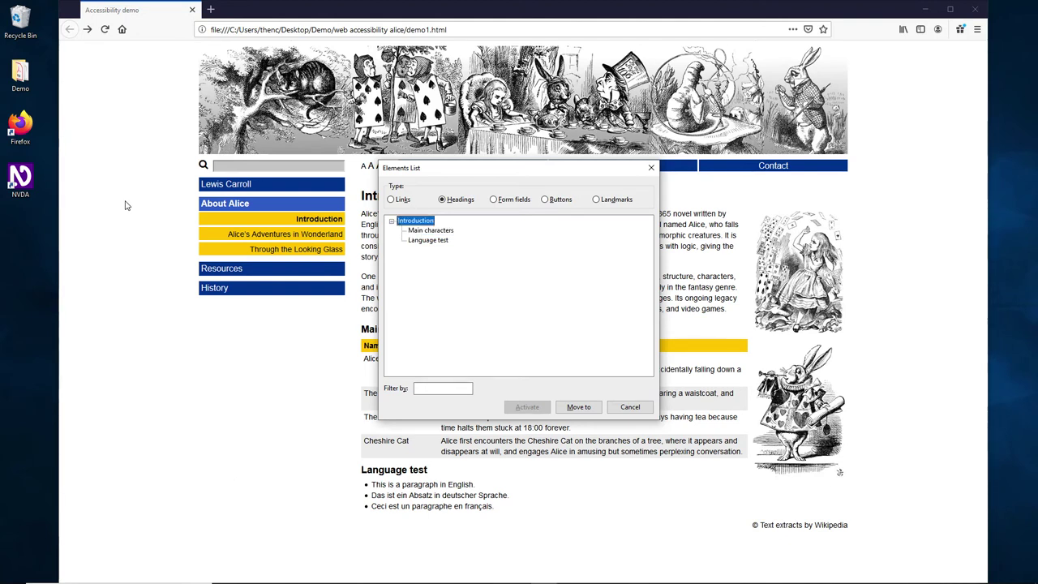
key("Return")
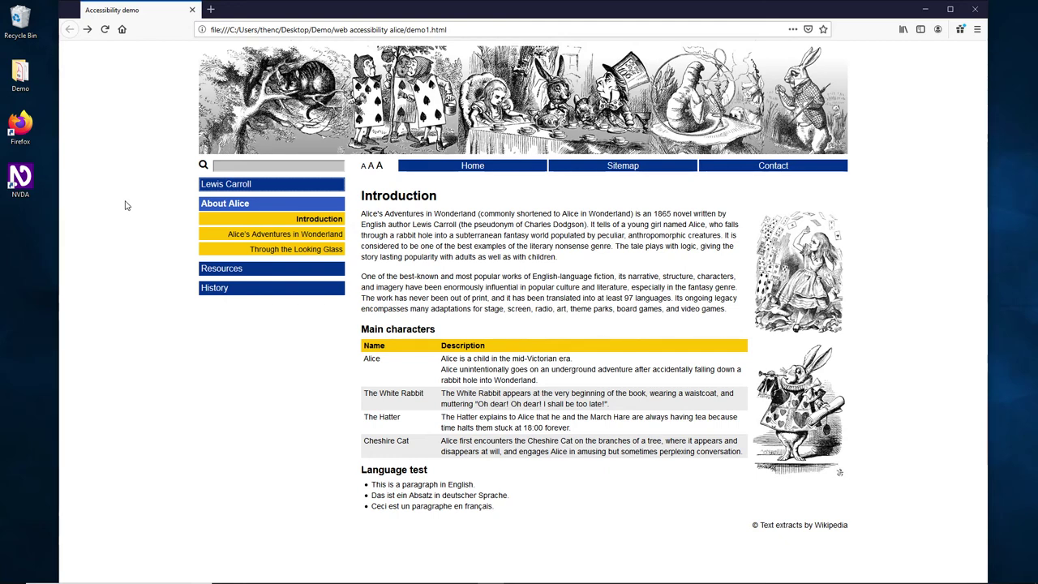
Step: Review the text line by line with NVDA's review cursor, three lines forward and one back
key("KP_9")
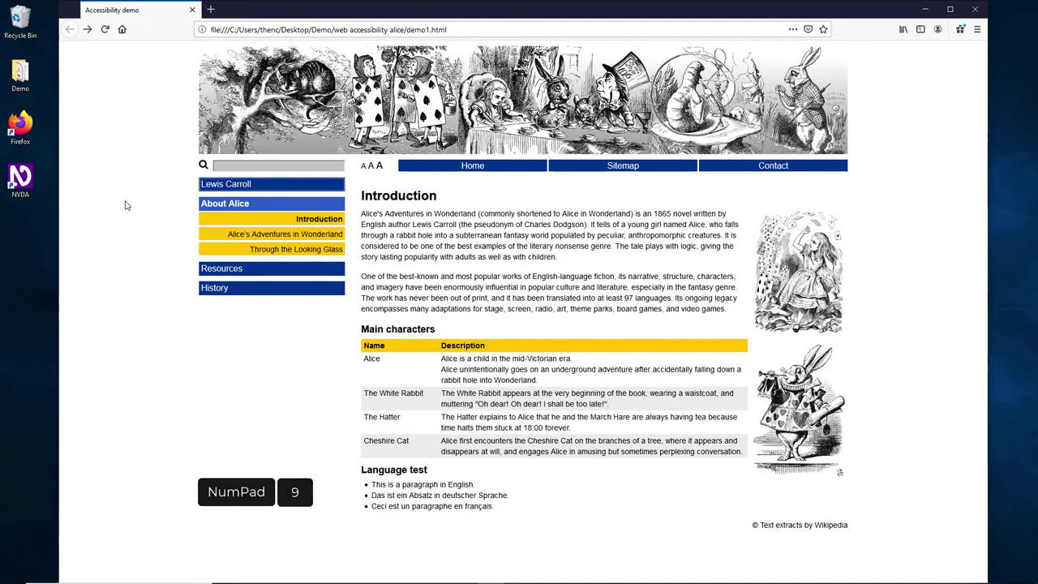
key("KP_9")
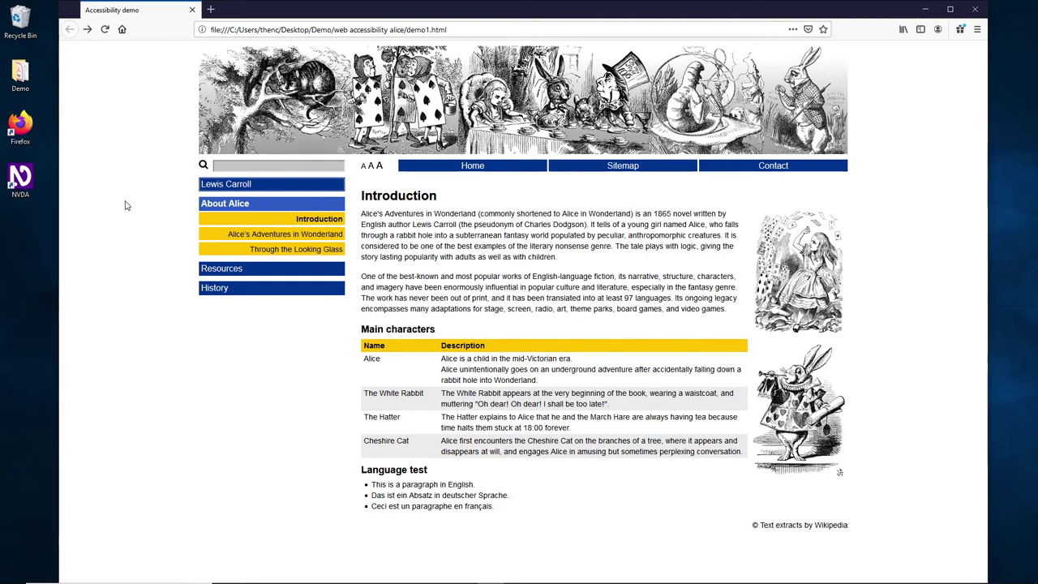
key("KP_9")
key("KP_7")
Step: Review the current line word by word with the review cursor, four words forward and three back
key("KP_6")
key("KP_6")
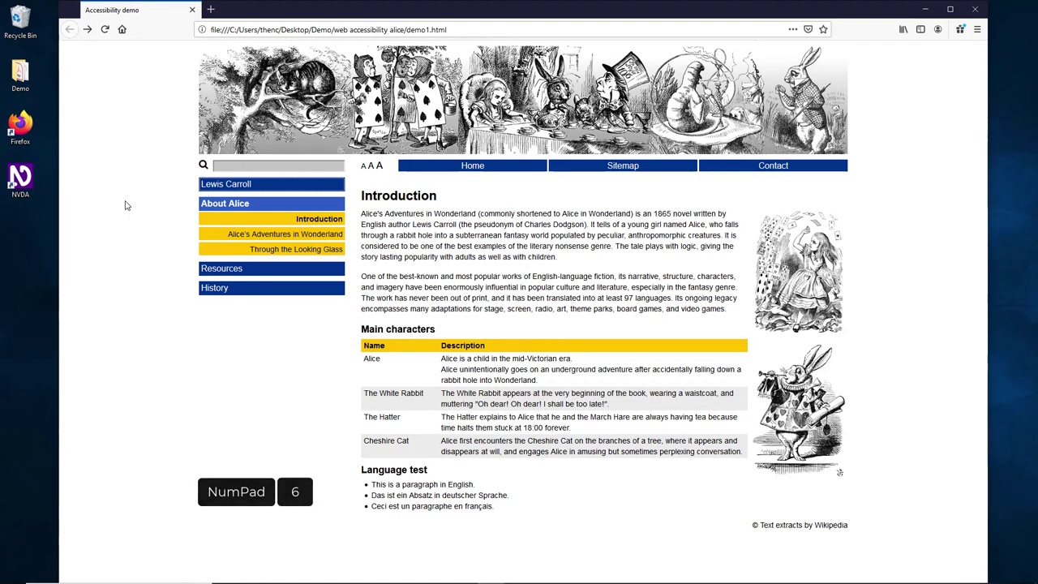
key("KP_6")
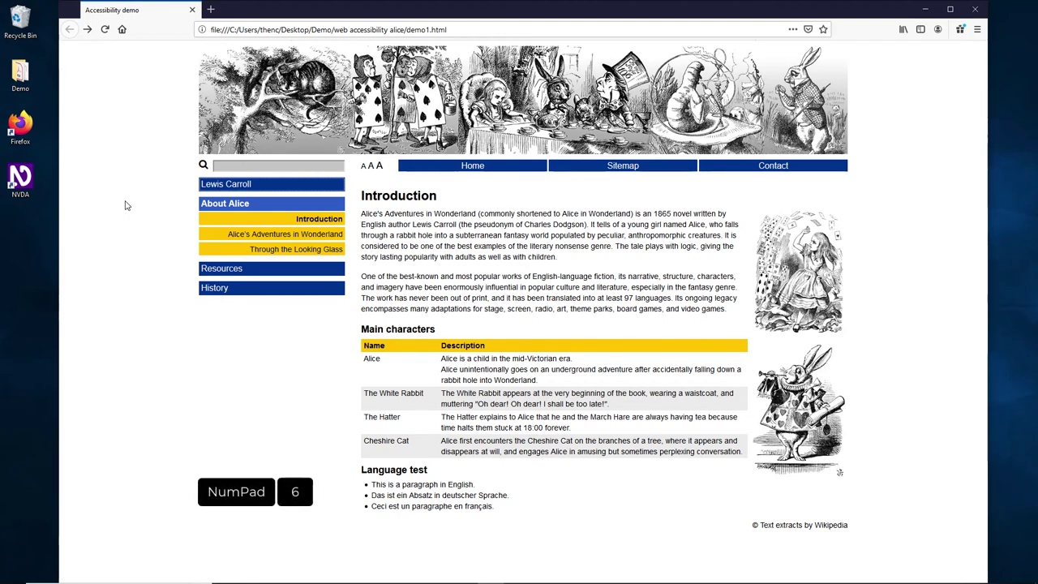
key("KP_6")
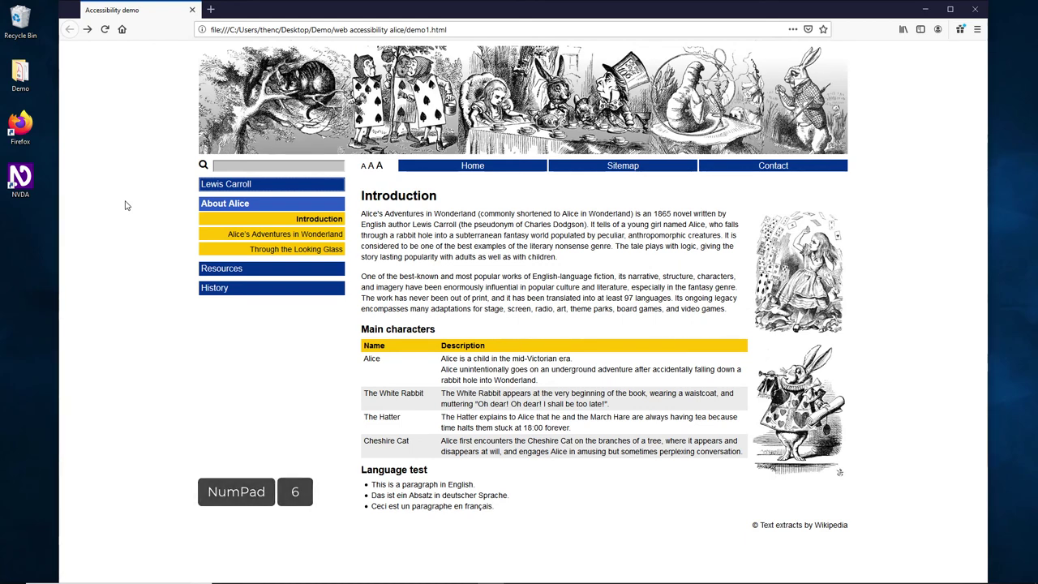
key("KP_4")
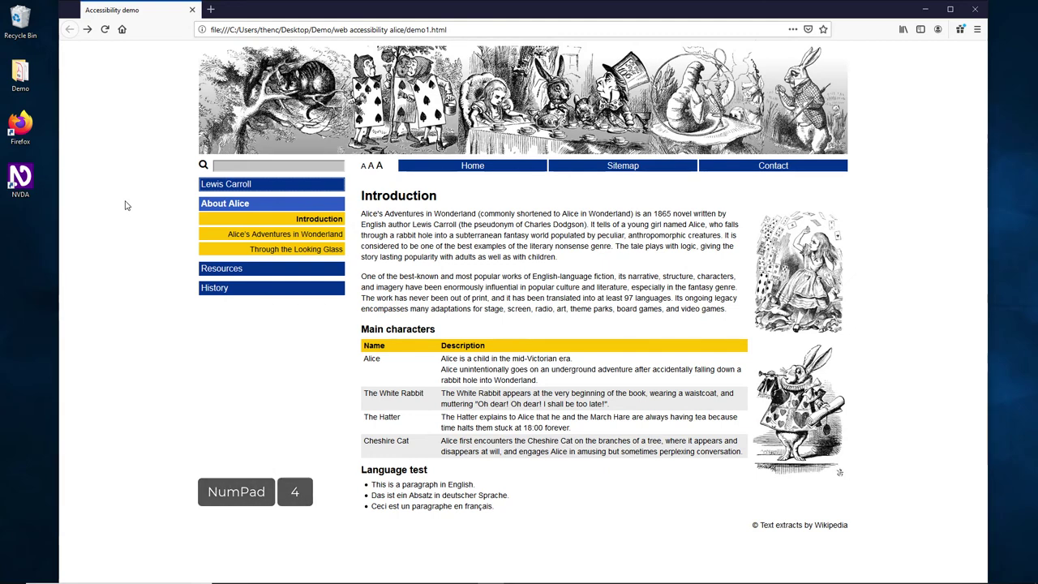
key("KP_4")
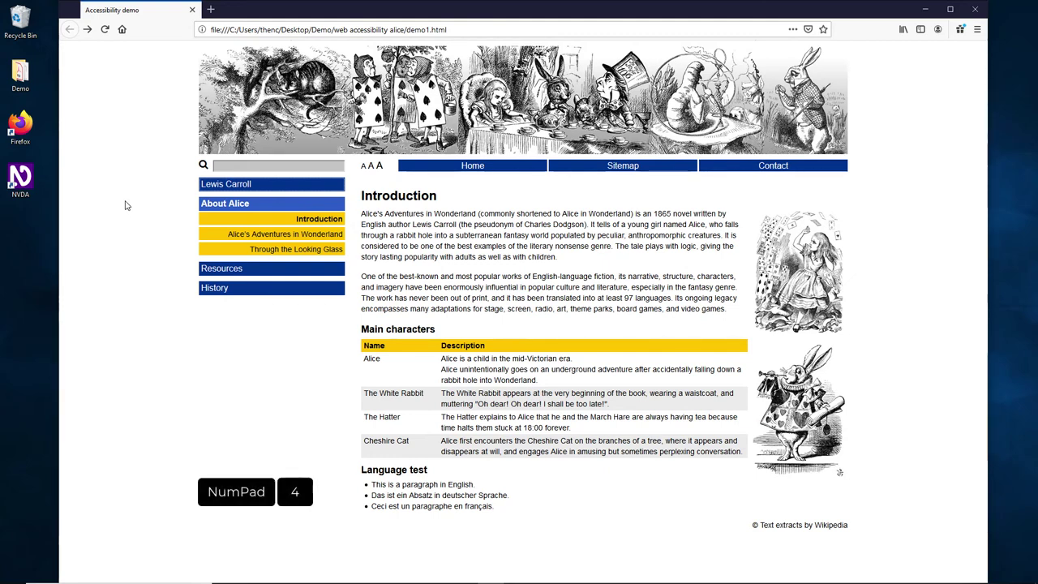
key("KP_4")
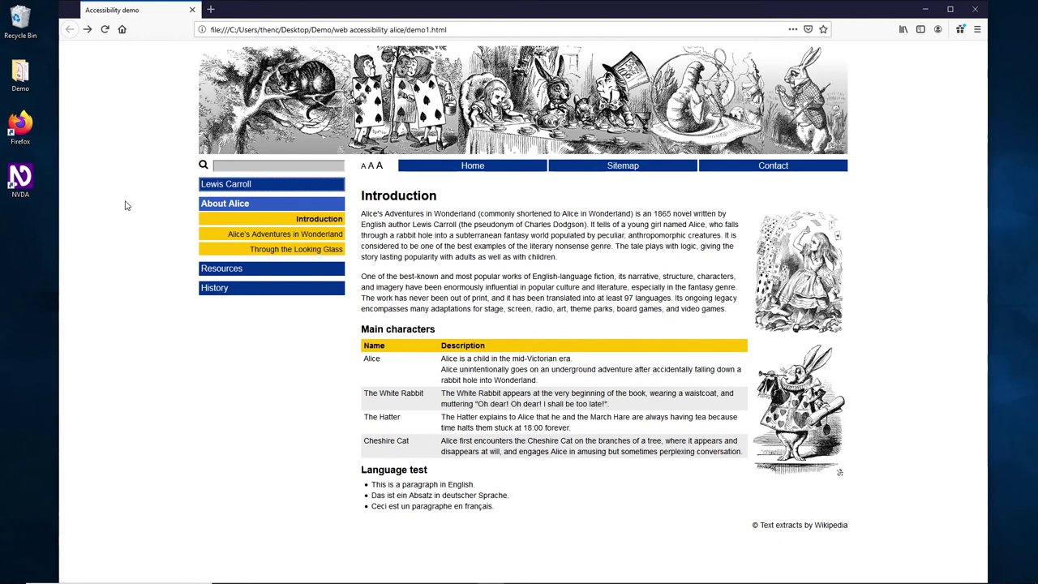
Step: Review the text character by character with the review cursor, five characters forward and five back
key("KP_3")
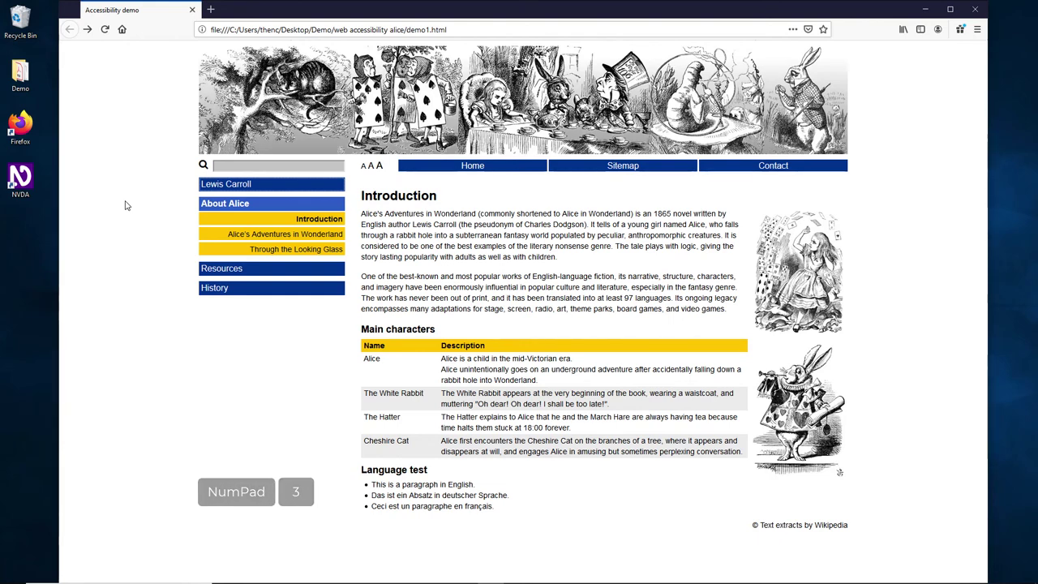
key("KP_3")
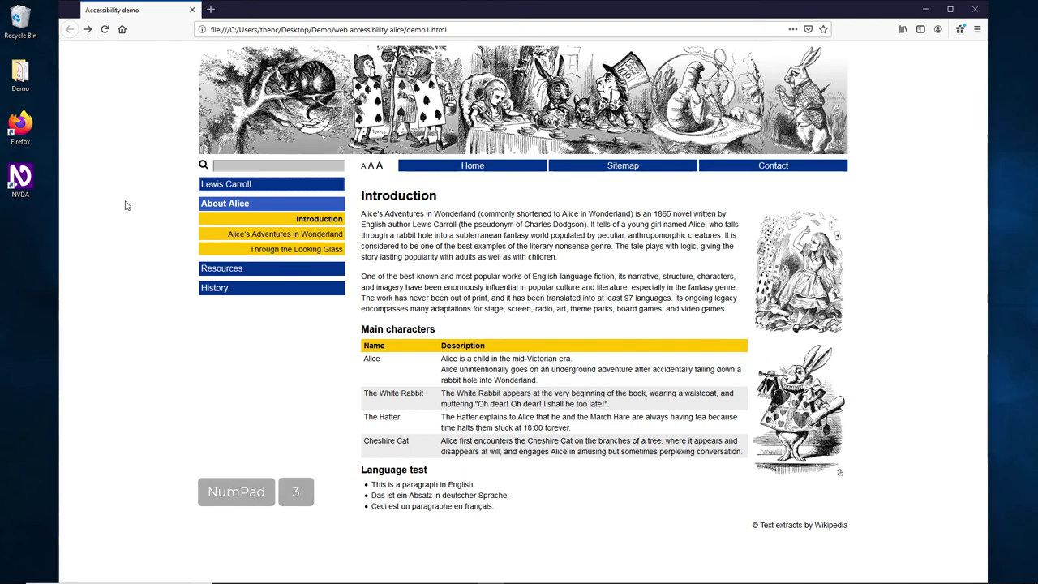
key("KP_3")
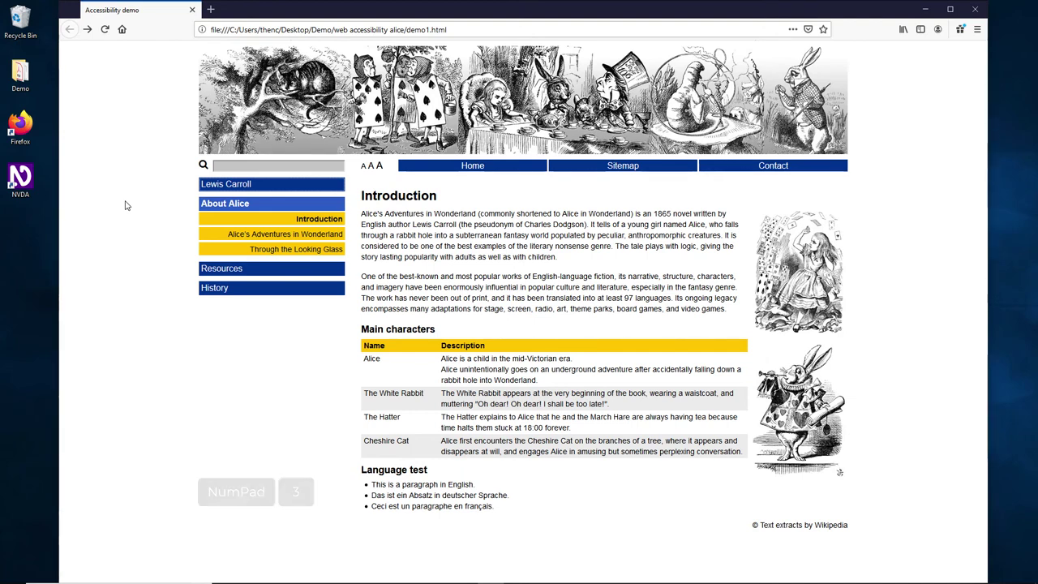
key("KP_3")
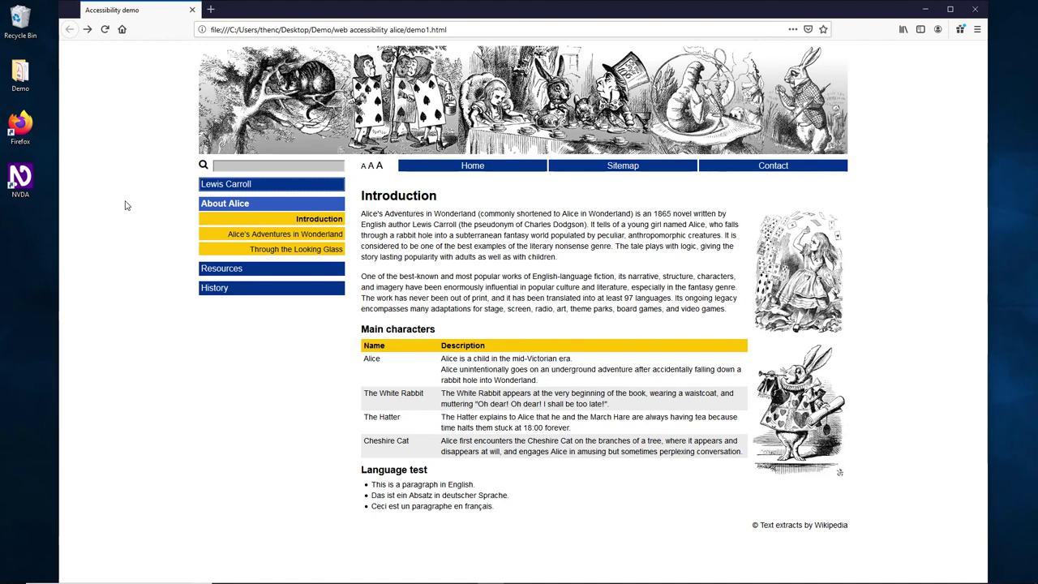
key("KP_3")
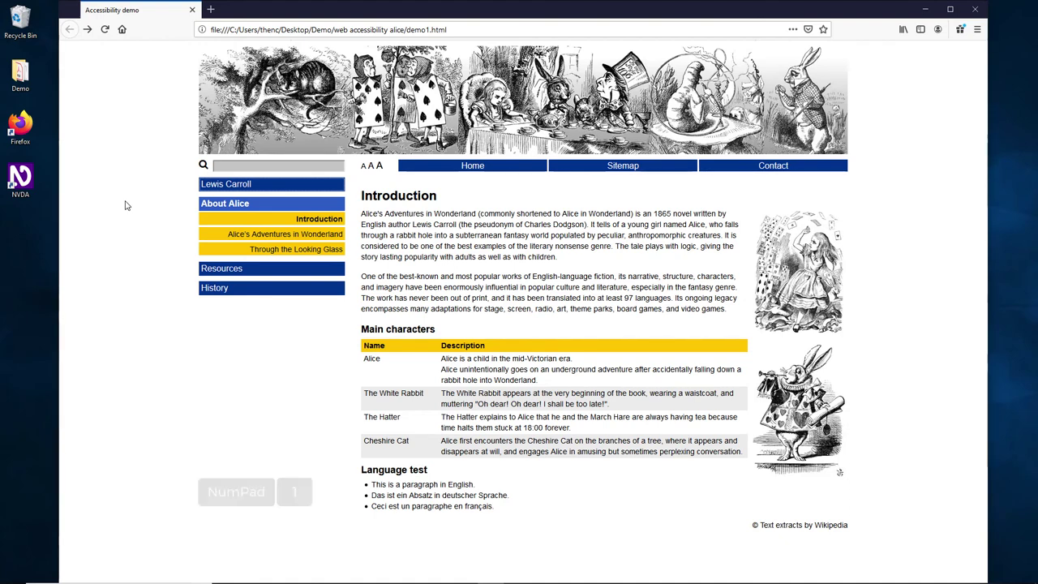
key("KP_1")
key("KP_1")
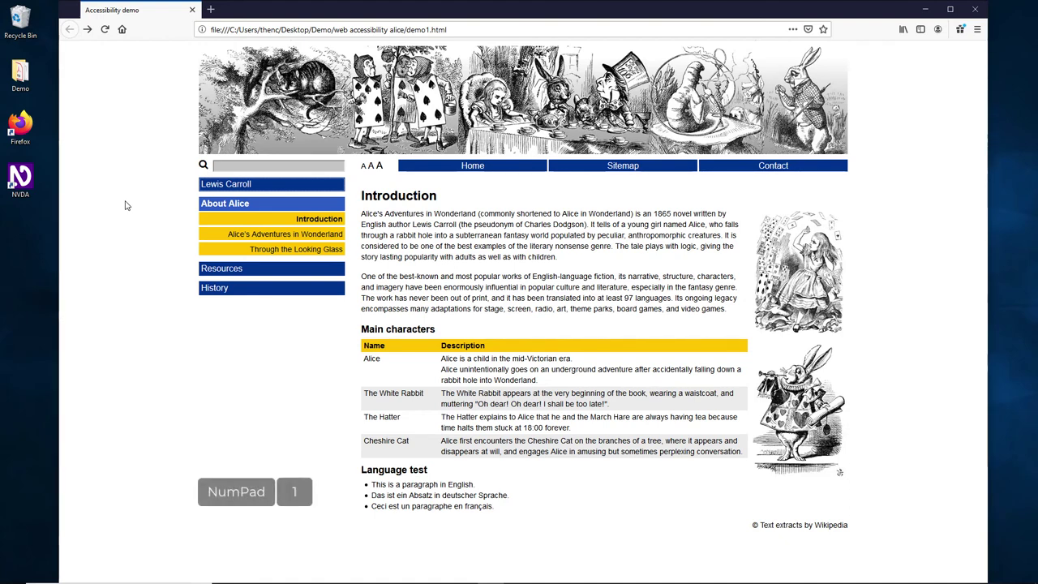
key("KP_1")
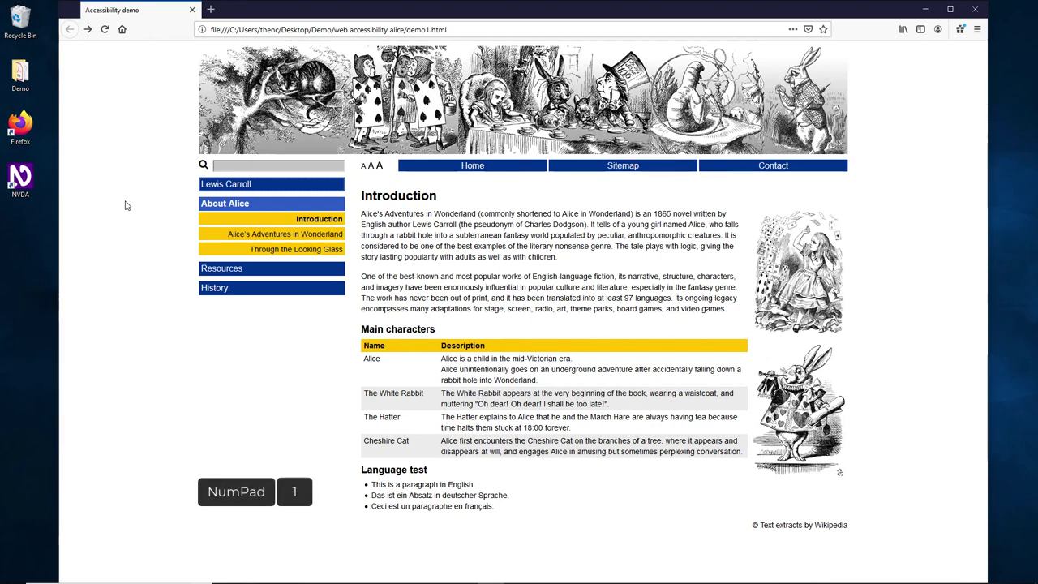
key("KP_1")
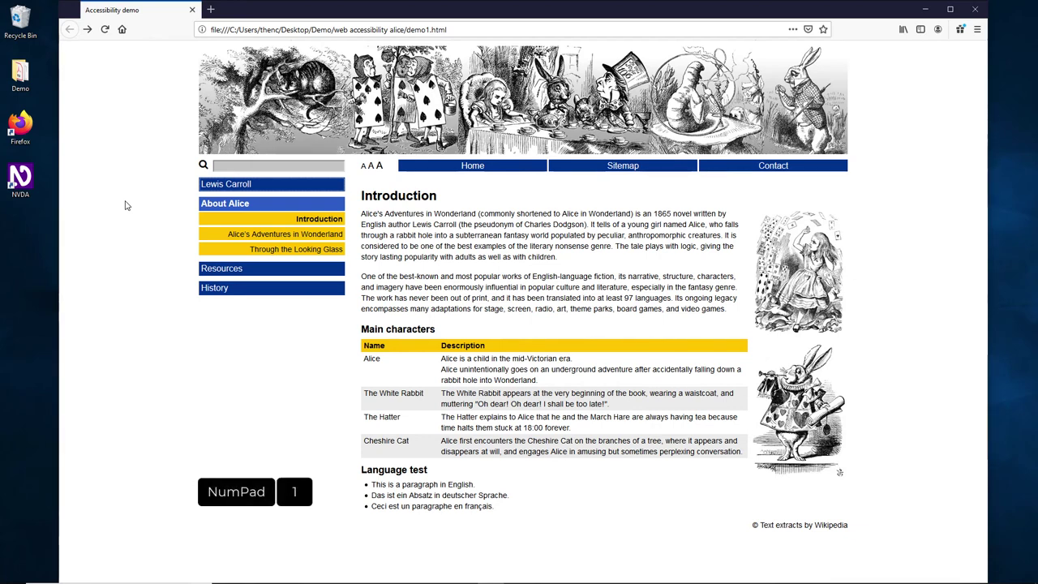
key("KP_1")
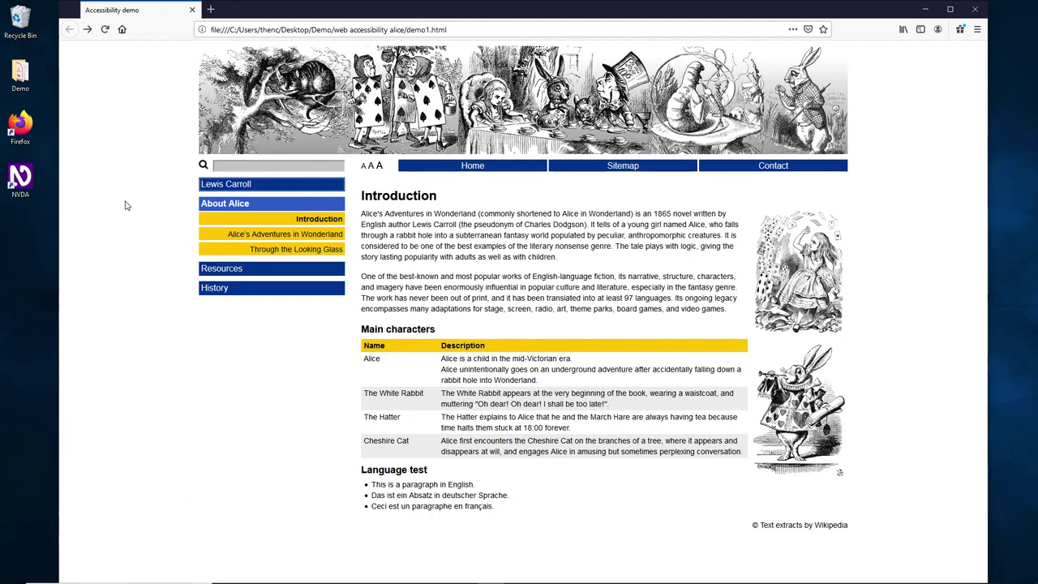
Step: Move forward two headings to Language test and have NVDA read continuously from there
key("h")
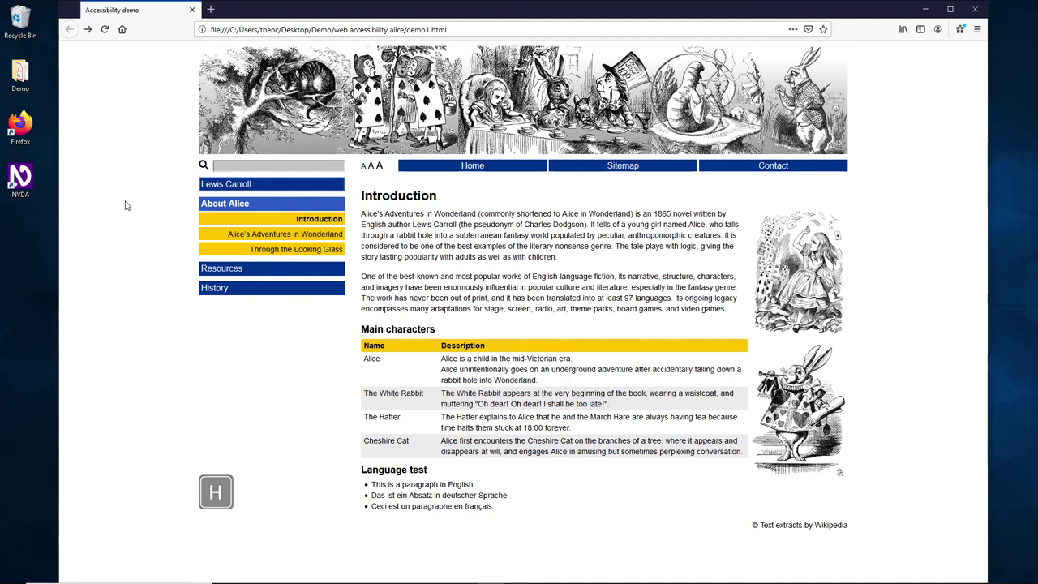
key("h")
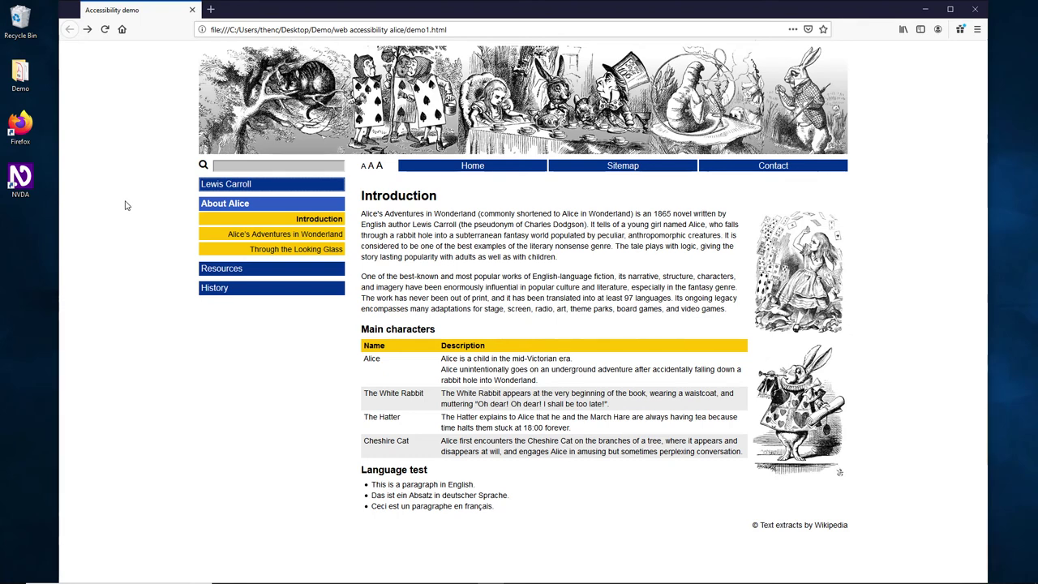
key("Insert+Down")
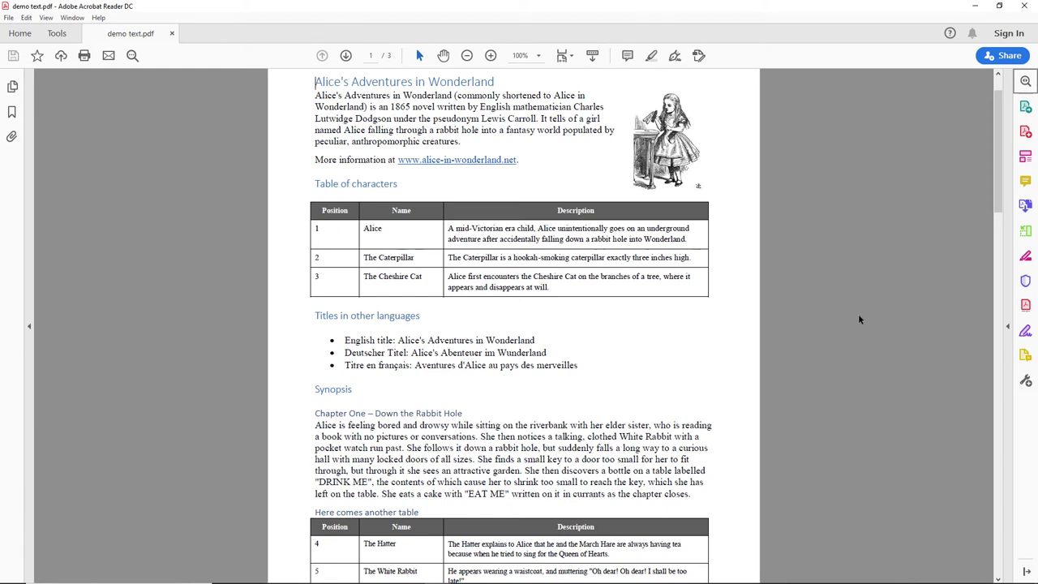
Step: Cycle the focus through the window areas back to the PDF document, have NVDA read it continuously, and stop the speech
key("F6")
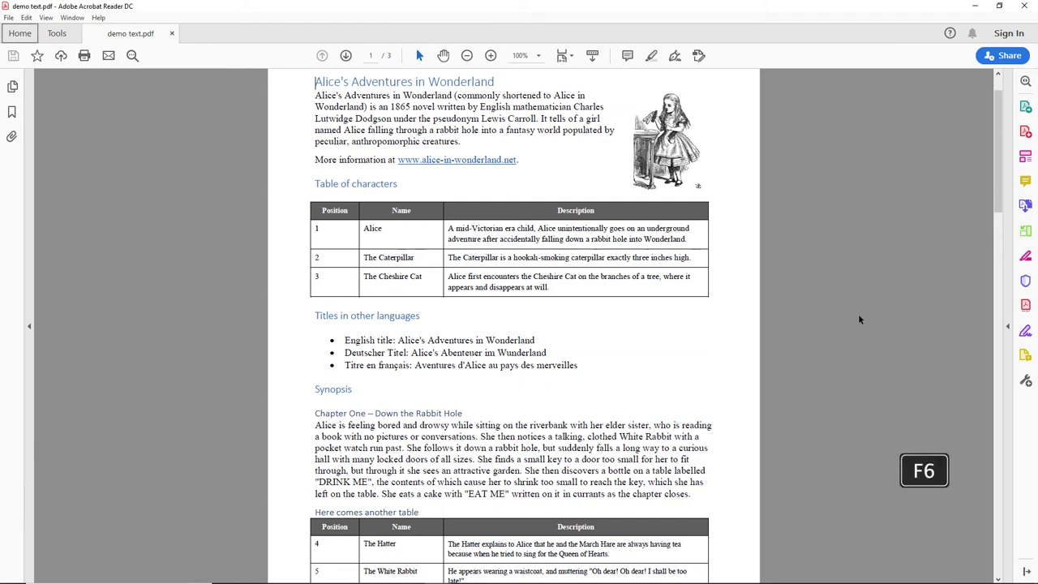
key("F6")
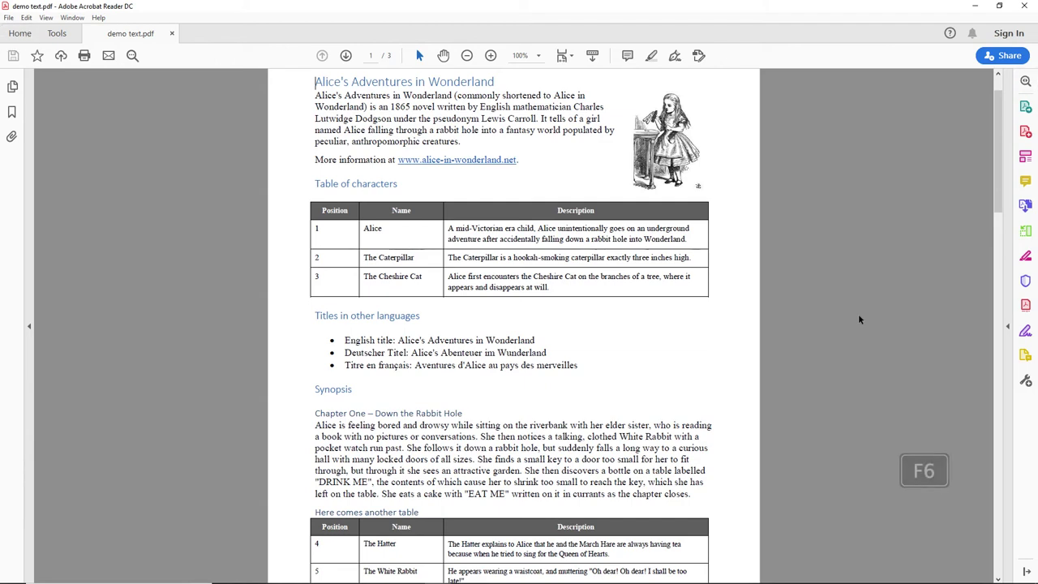
key("F6")
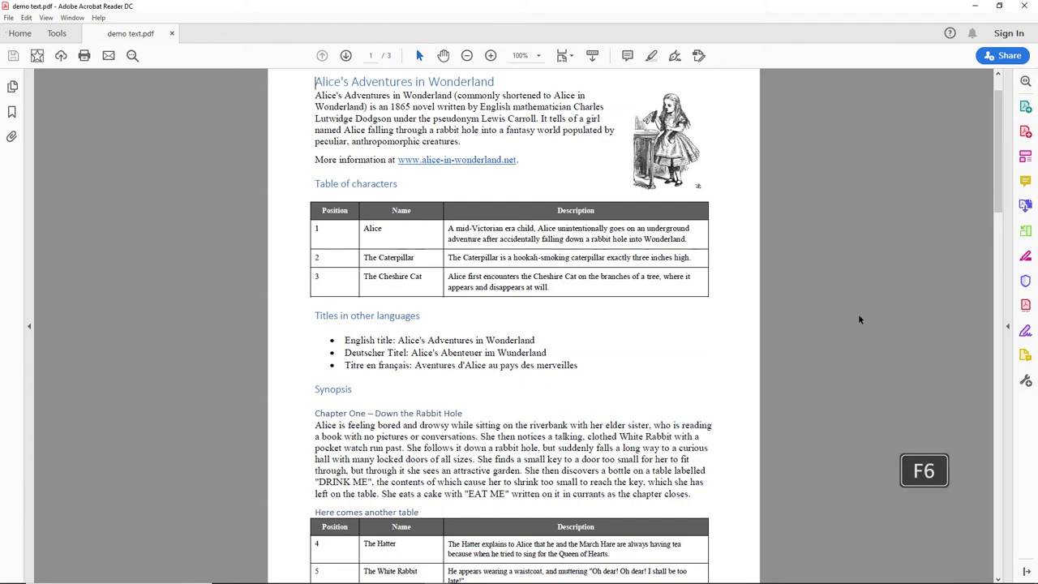
key("F6")
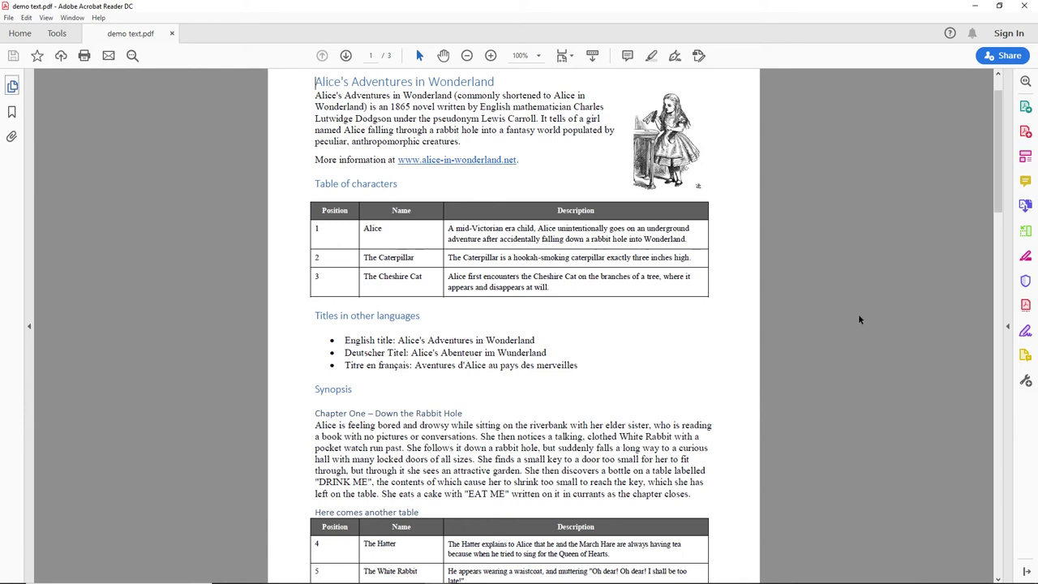
key("F6")
key("Insert+Down")
key("ctrl")
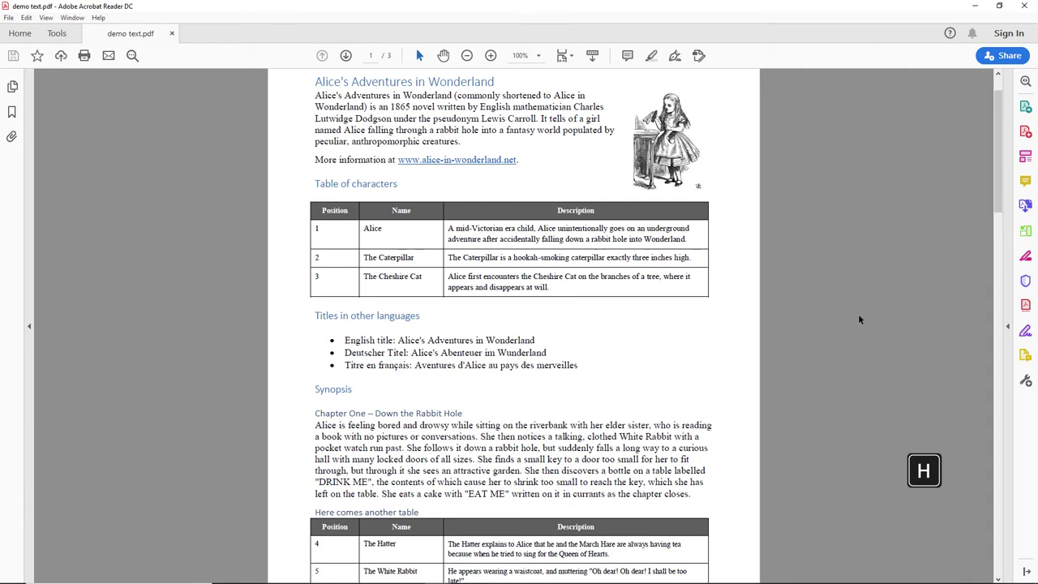
Step: Navigate the PDF by element type with NVDA: back one heading, and forward to a graphic, a link and a table
key("shift+h")
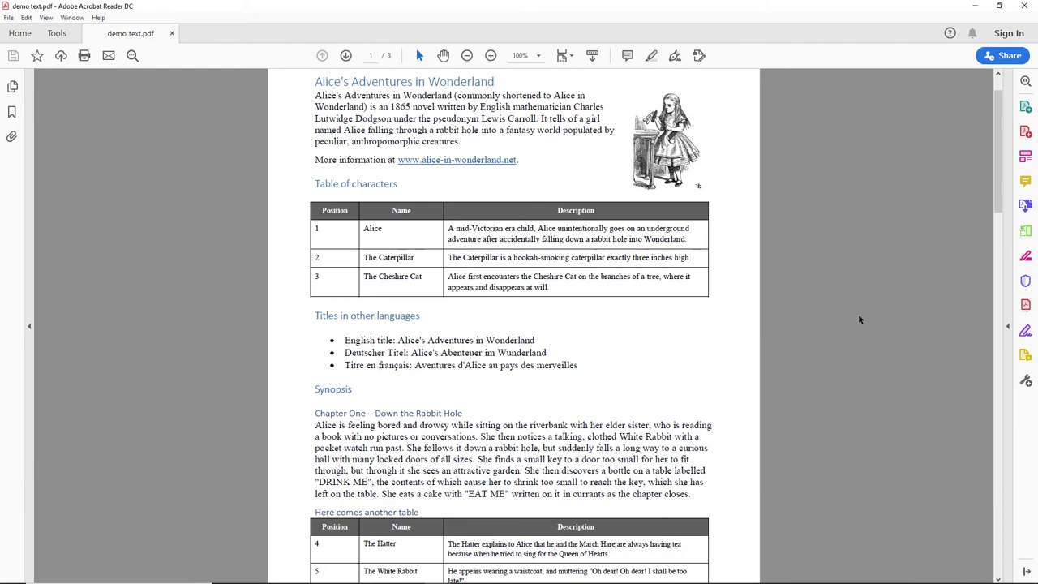
key("g")
key("l")
key("t")
Step: List the document's headings in NVDA's Elements List and move to the heading Titles in other languages
key("insert+F7")
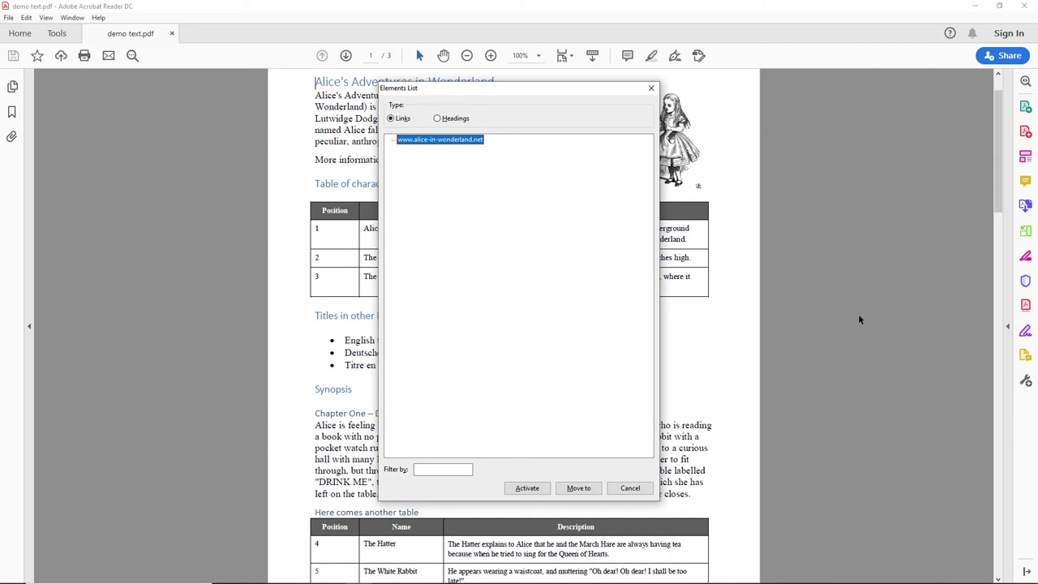
key("shift+Tab")
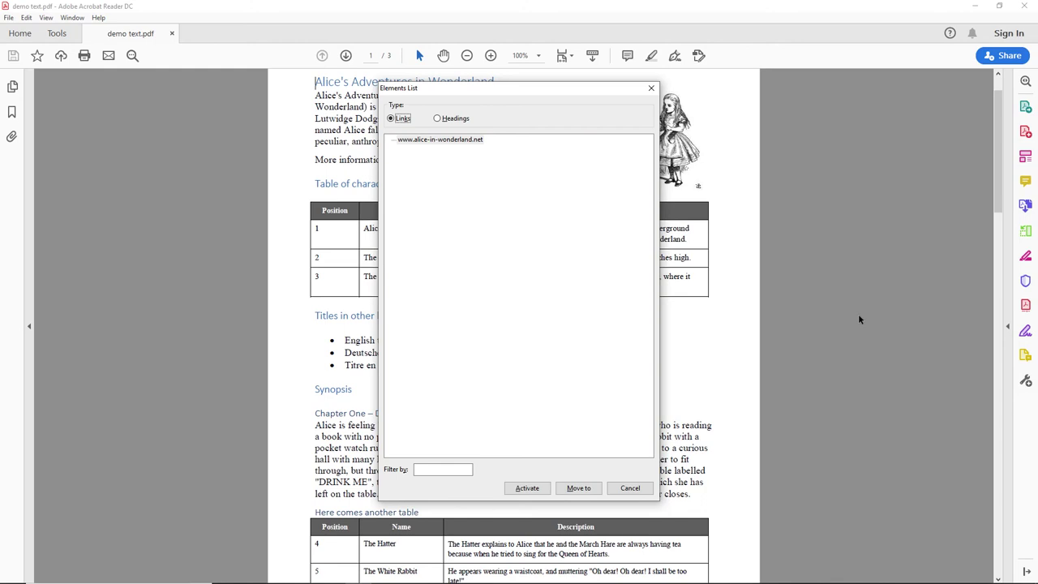
key("Right")
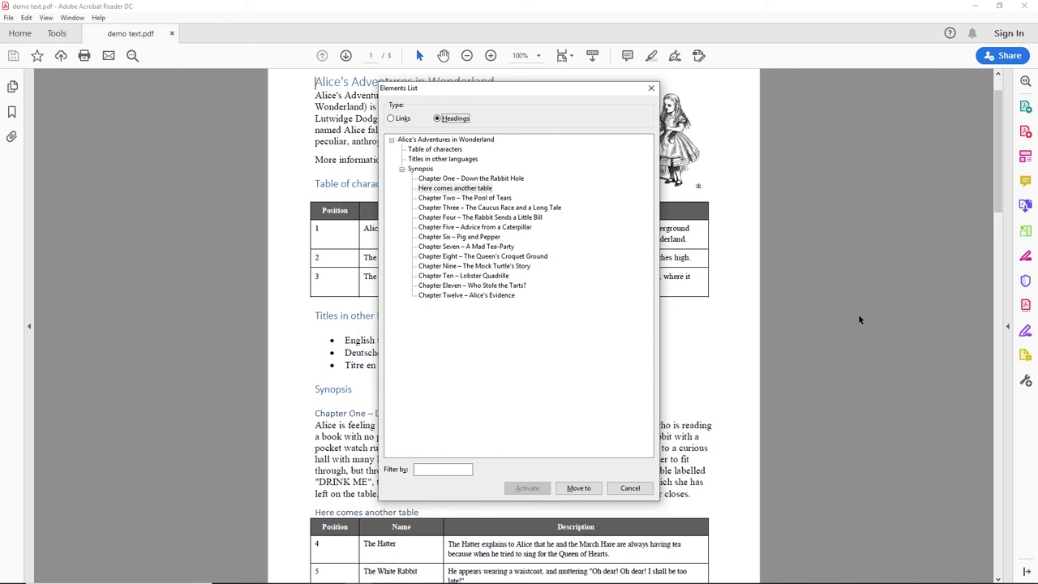
key("Tab")
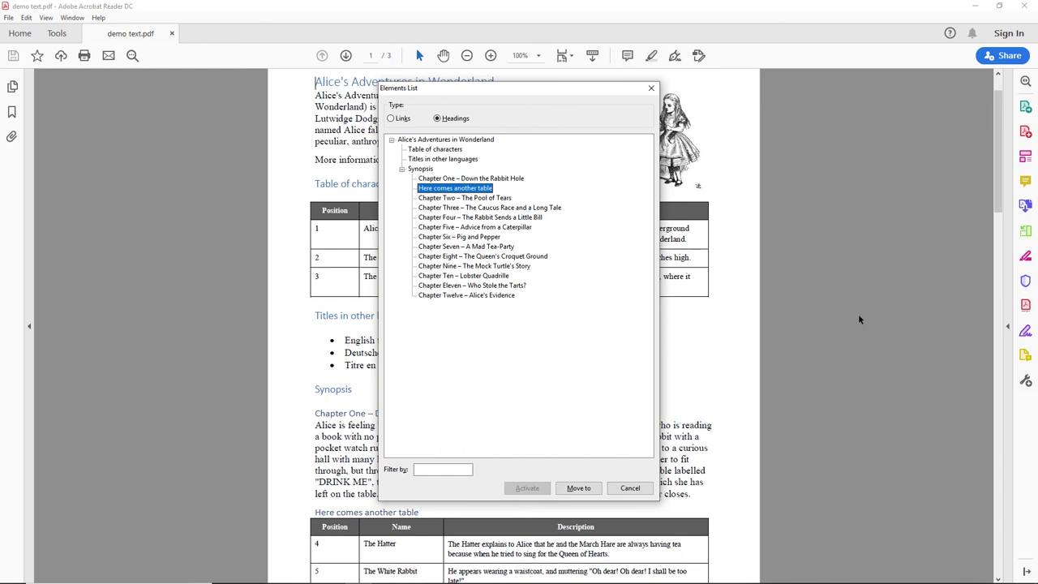
key("Up")
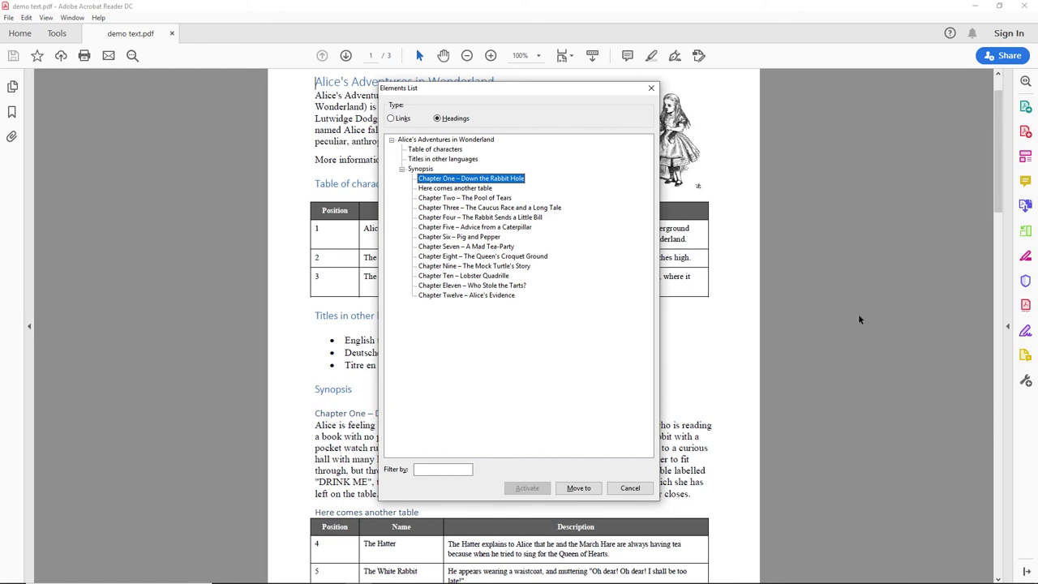
key("Up")
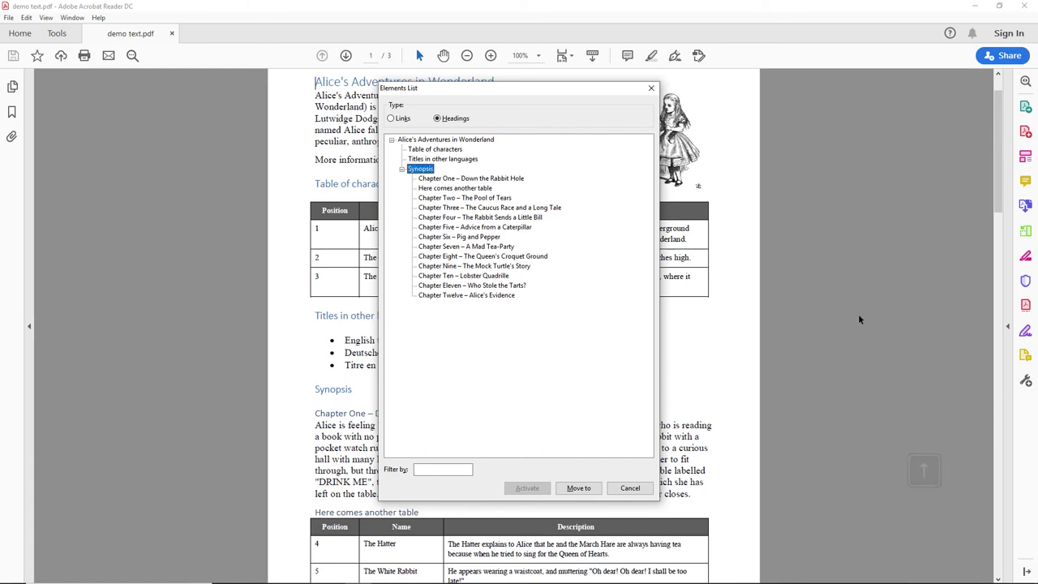
key("Up")
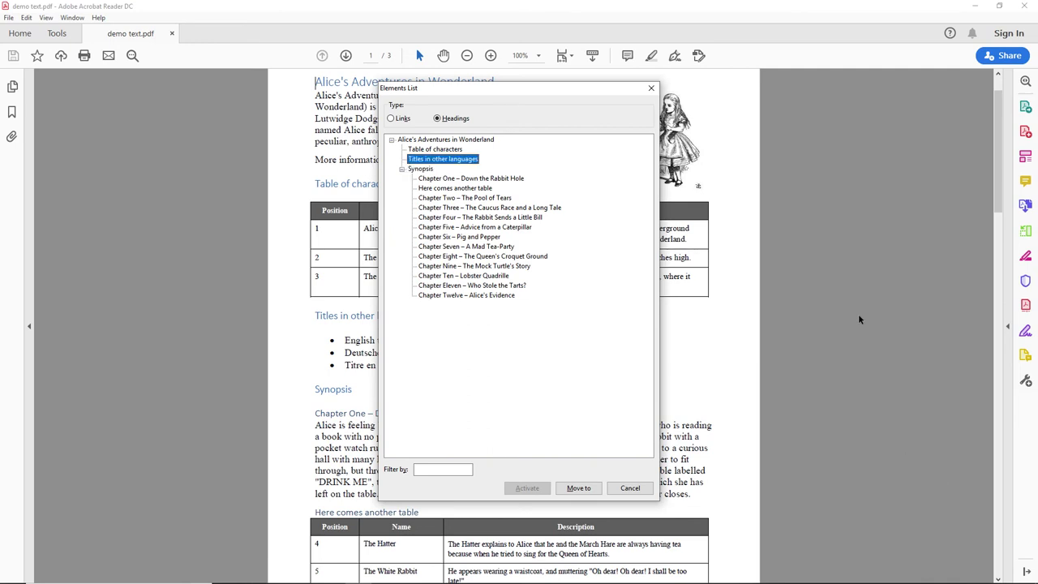
key("Return")
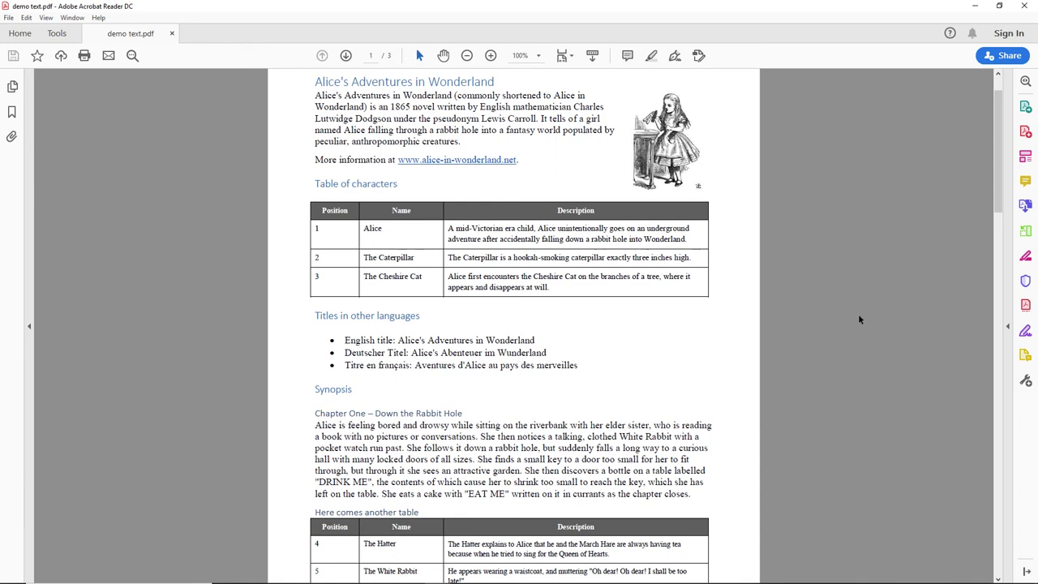
Step: Cycle the focus to the navigation pane and show the document's bookmarks
key("F6")
key("F6")
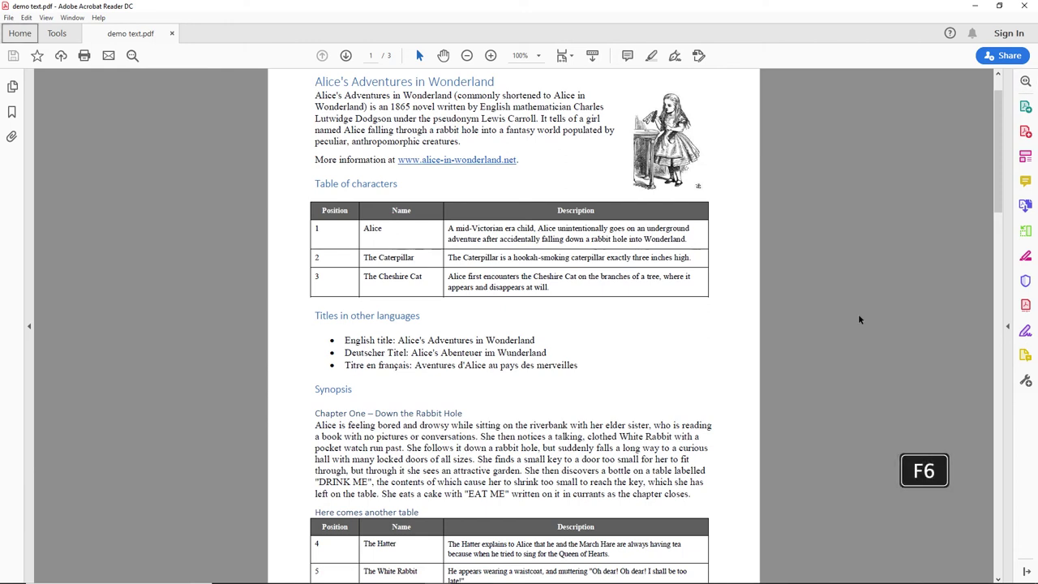
key("F6")
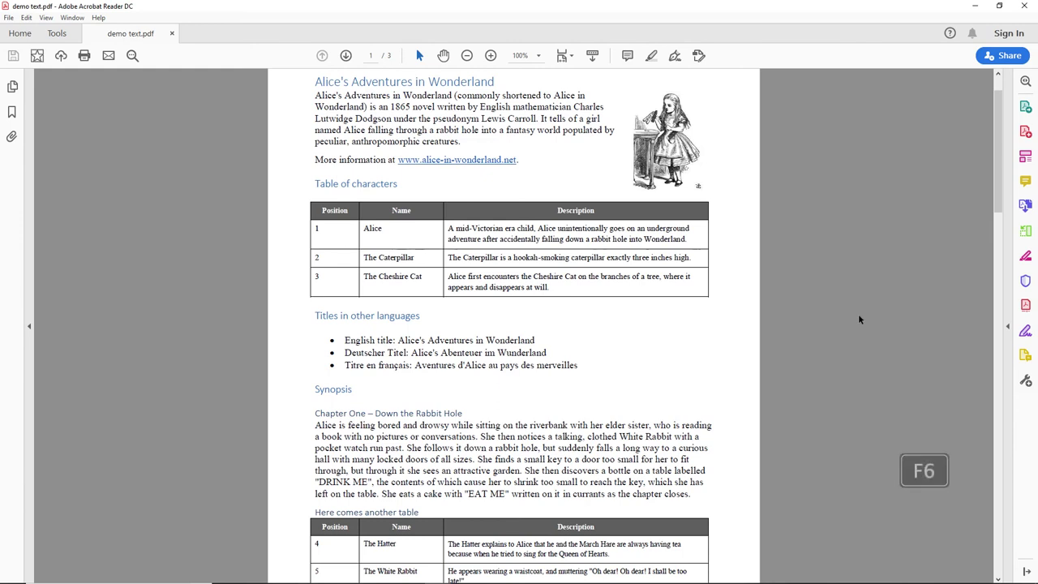
key("F6")
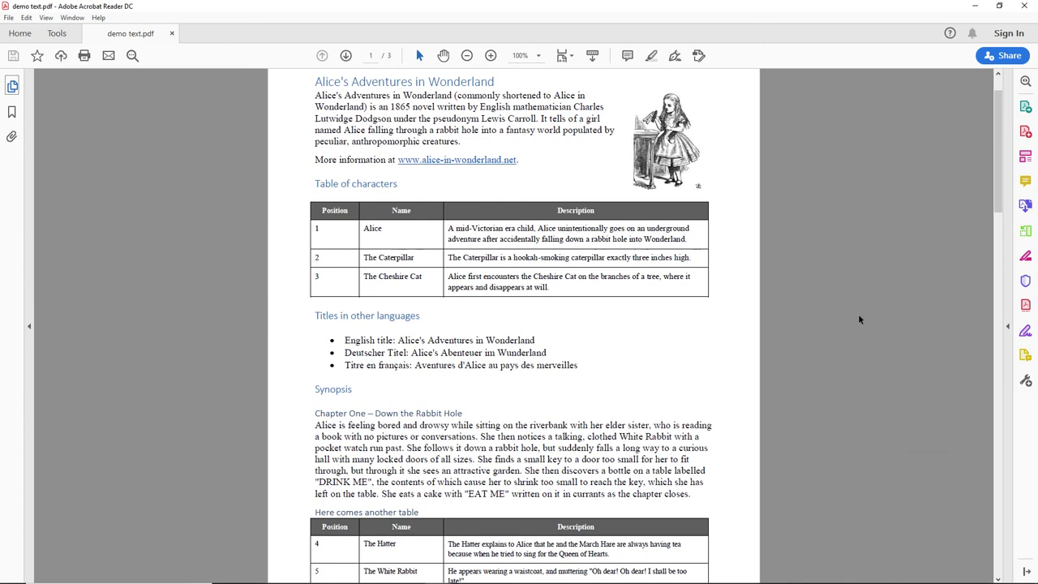
key("Down")
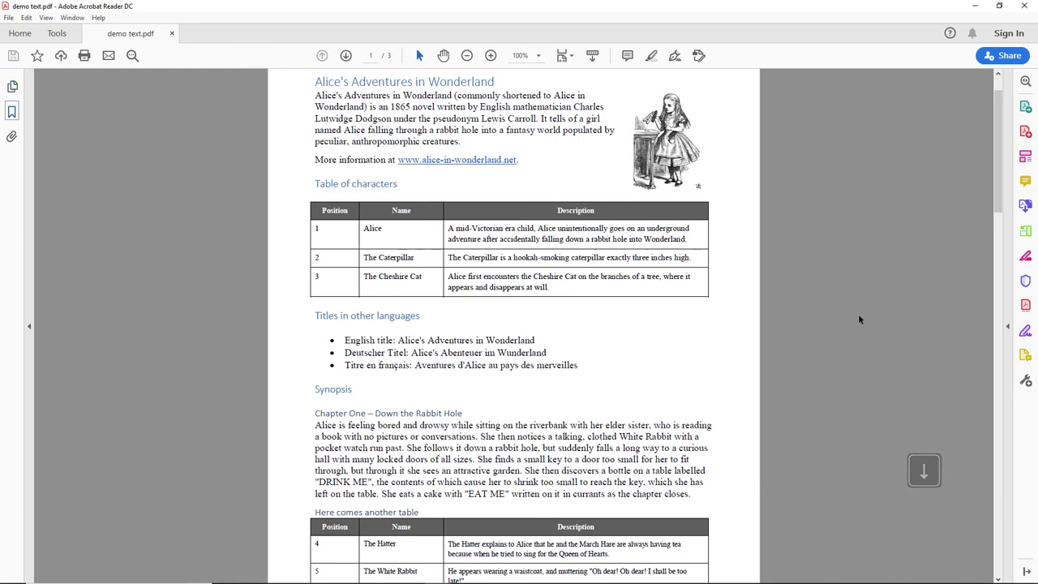
key("Return")
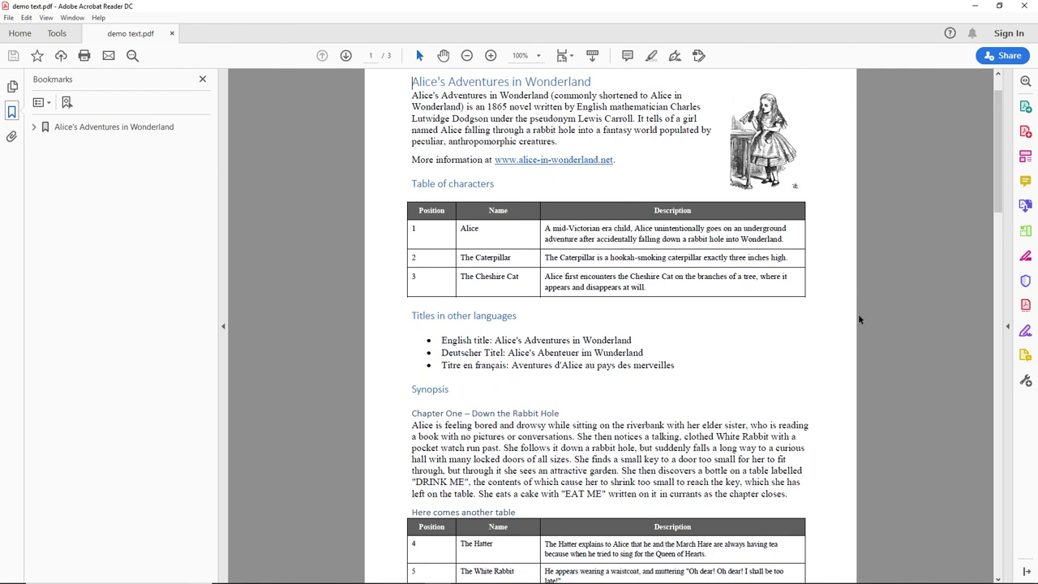
Step: Expand the Alice's Adventures in Wonderland and Synopsis bookmarks and select Chapter One – Down the Rabbit Hole
key("Tab")
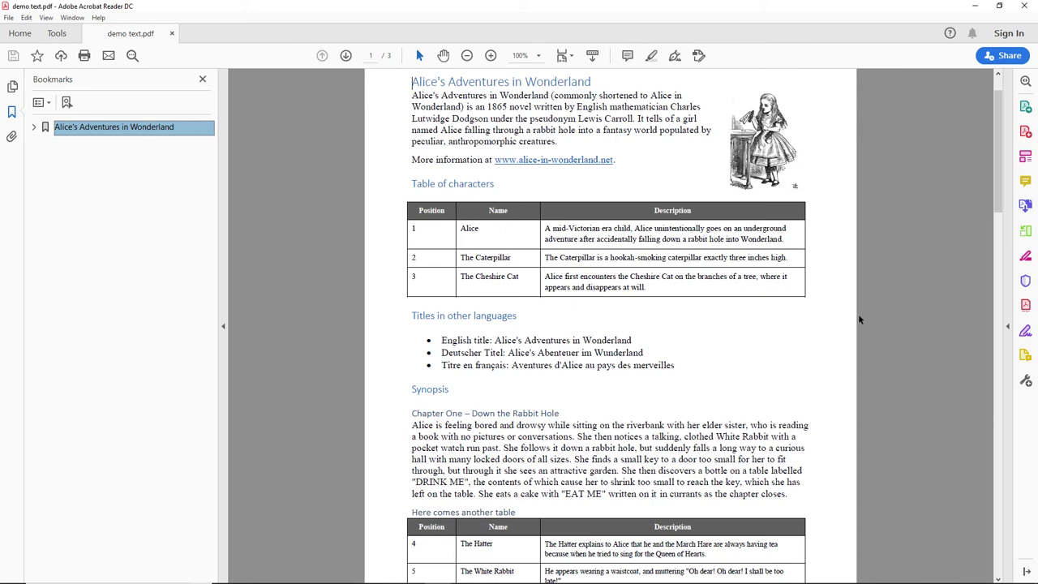
key("Right")
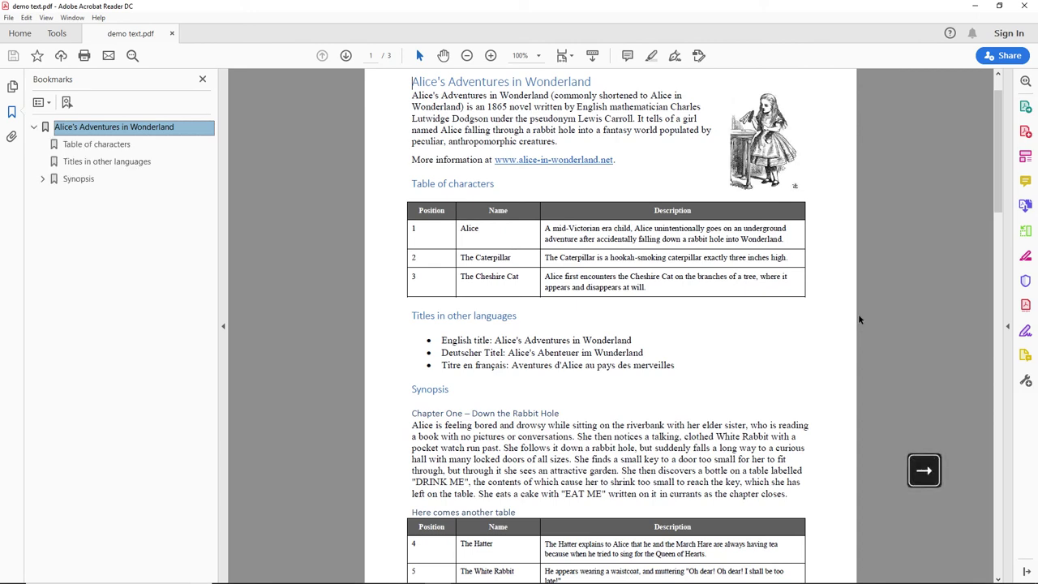
key("Down")
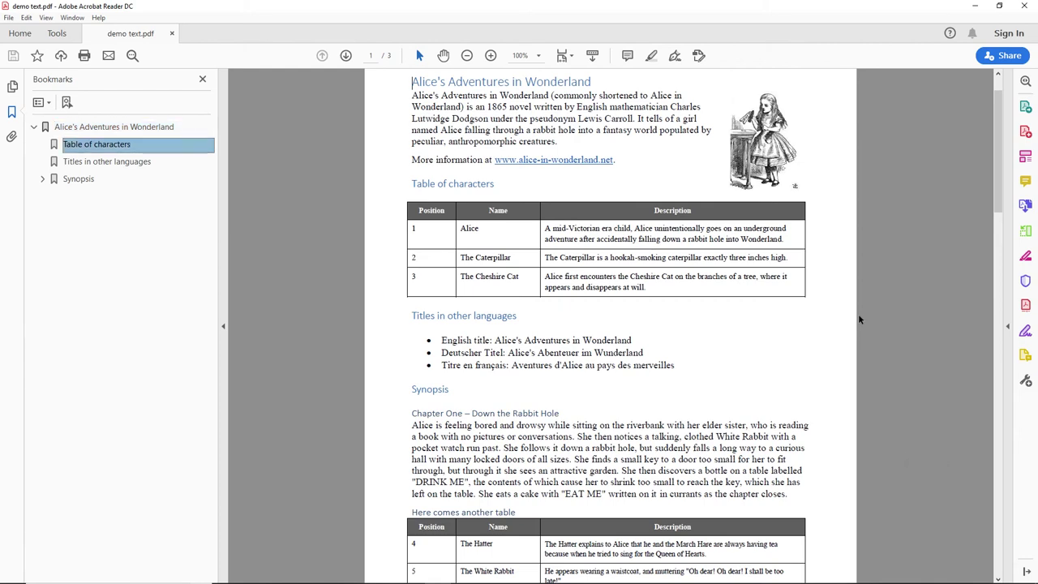
key("Down")
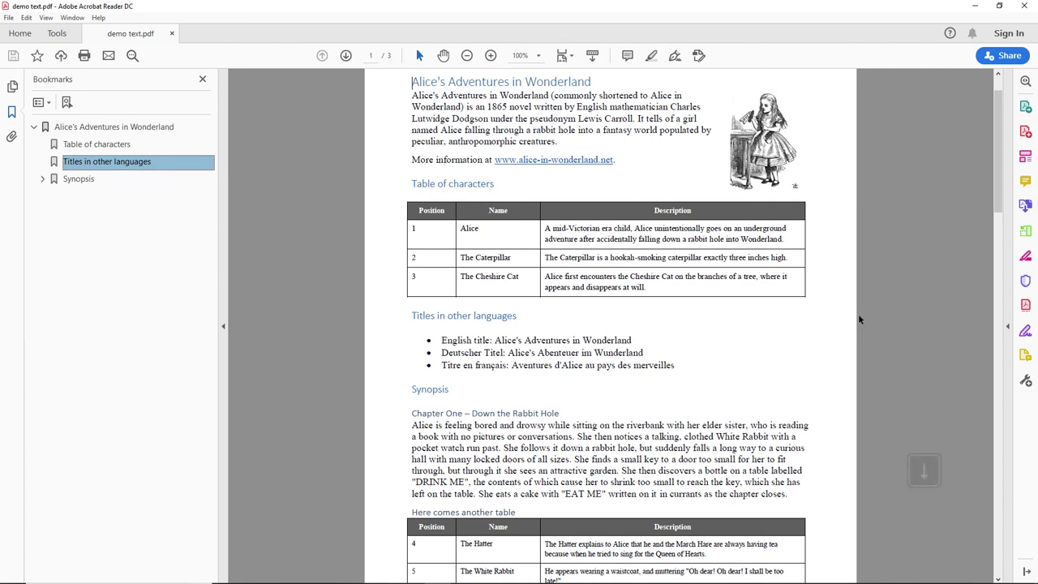
key("Down")
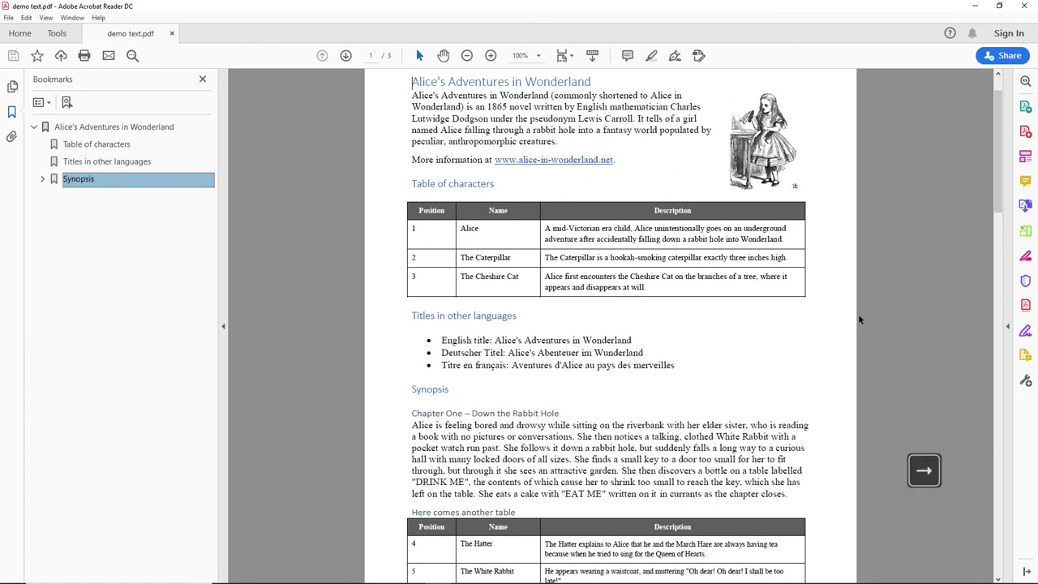
key("Right")
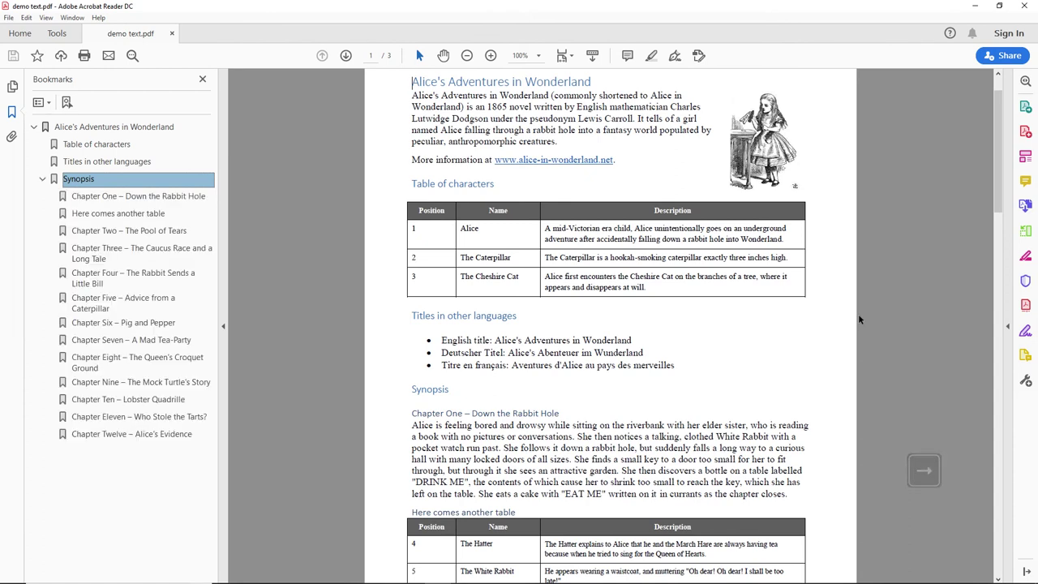
key("Down")
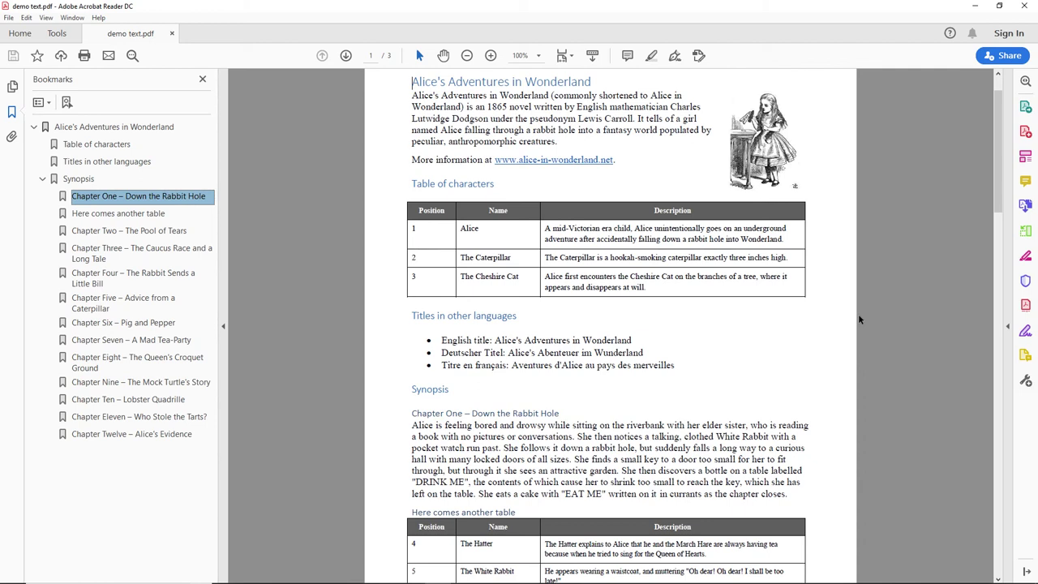
Step: Return the focus to the document and review its text two lines, one word and one character forward
key("F6")
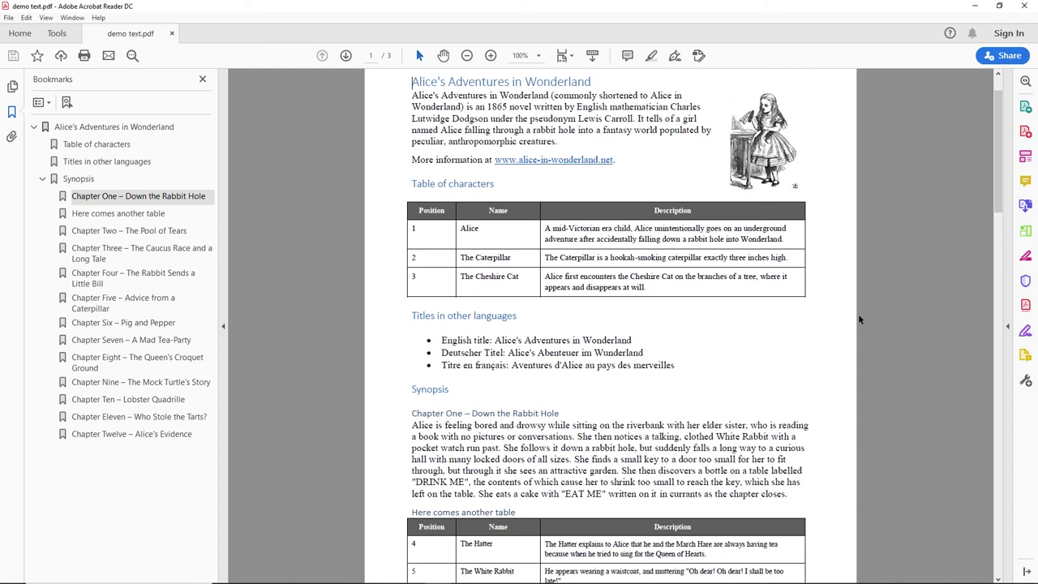
key("KP_9")
key("KP_9")
key("KP_6")
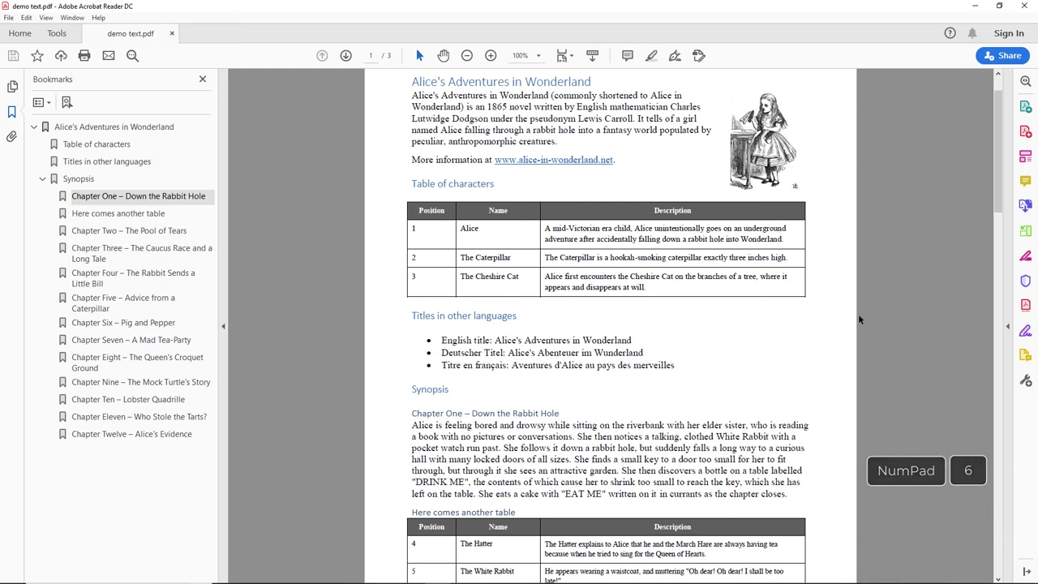
key("KP_3")
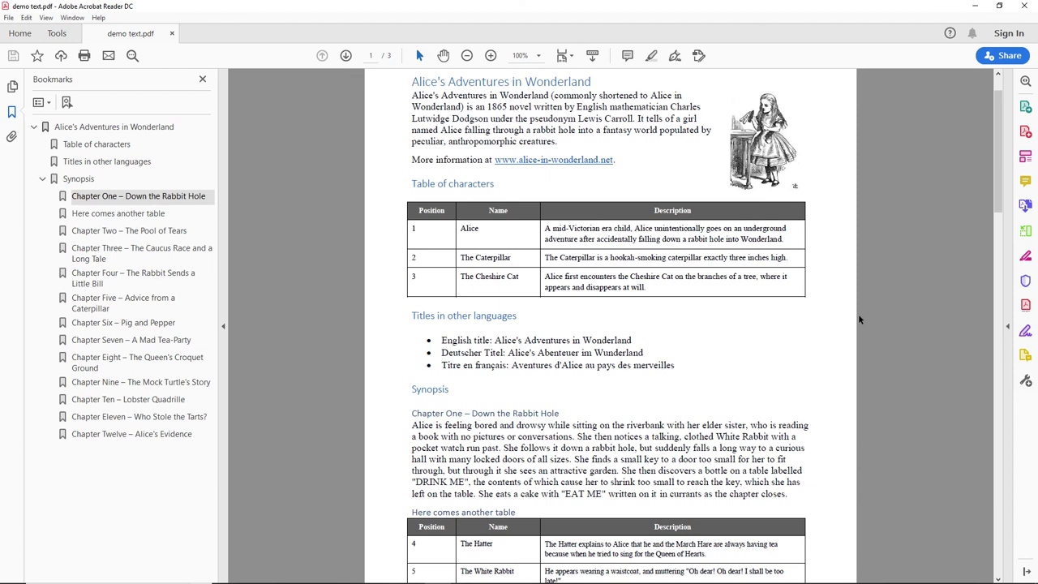
Step: Move forward two headings in the document and review three lines forward with NVDA's review cursor
key("h")
key("h")
key("KP_9")
key("KP_9")
key("KP_9")
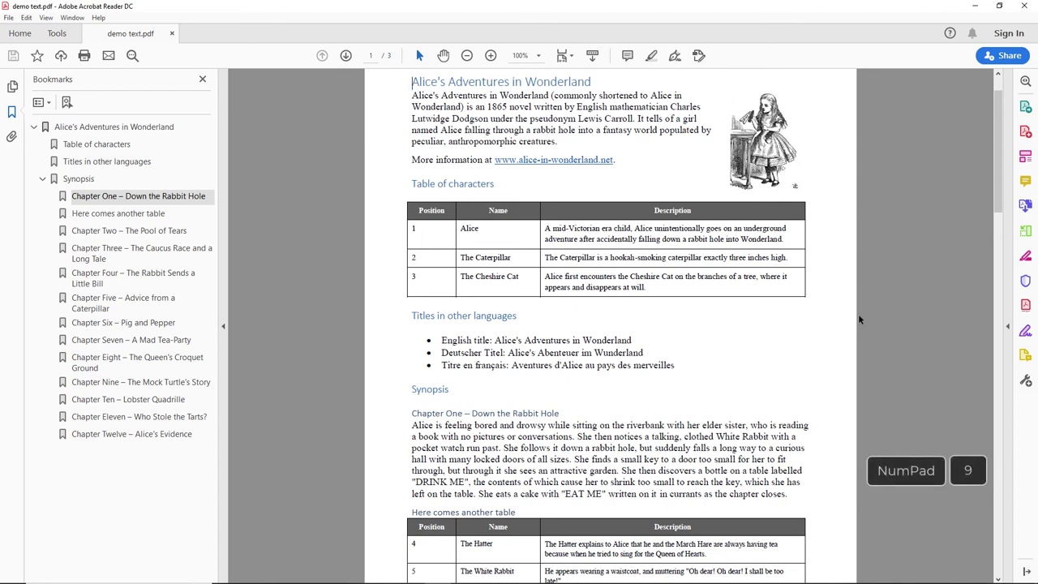